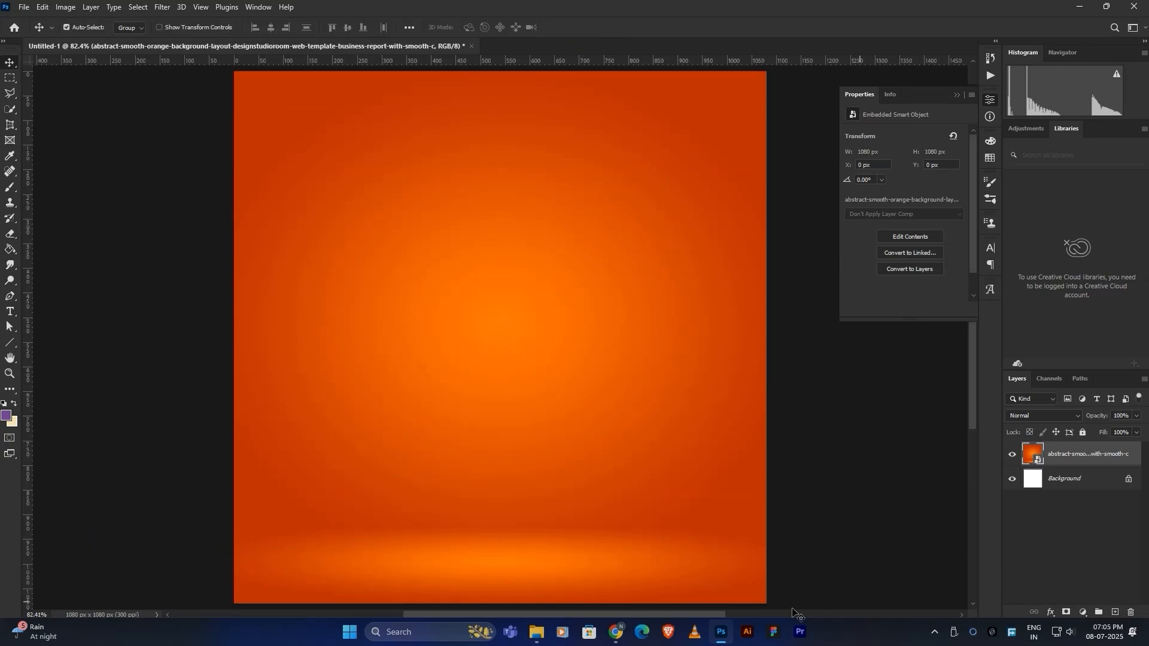
Place the face wash tube image "1 copy" from New folder (2) into the Photoshop document at its original size.
{"action": "left_click", "coordinate": [540, 629]}
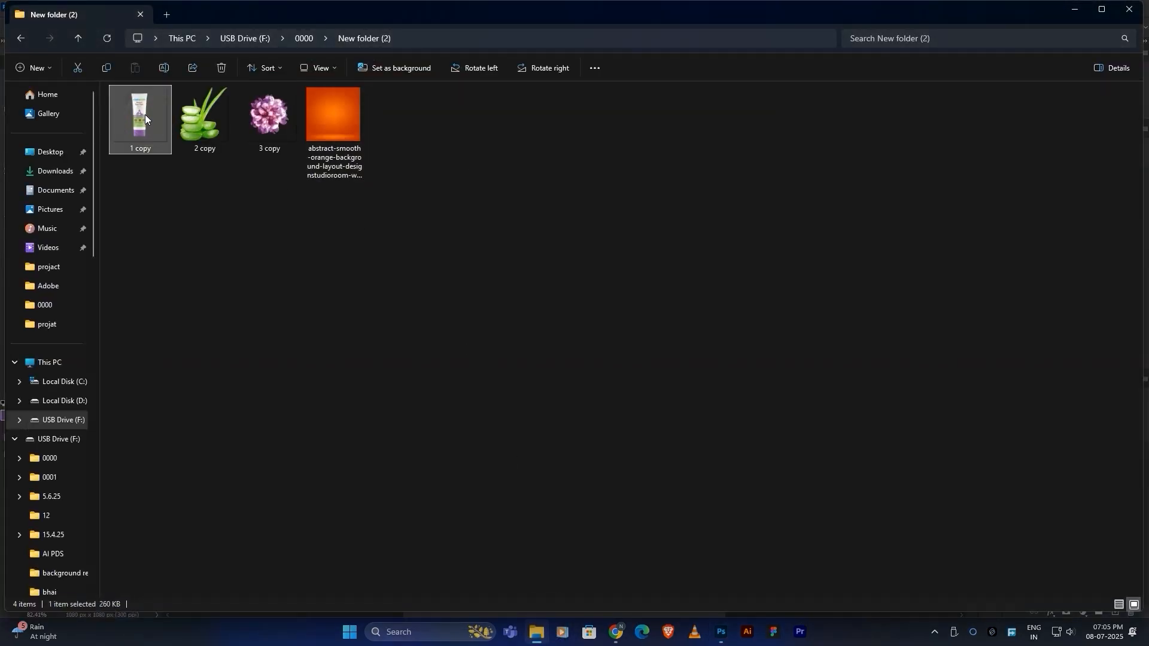
{"action": "left_click_drag", "start_coordinate": [145, 114], "coordinate": [559, 427]}
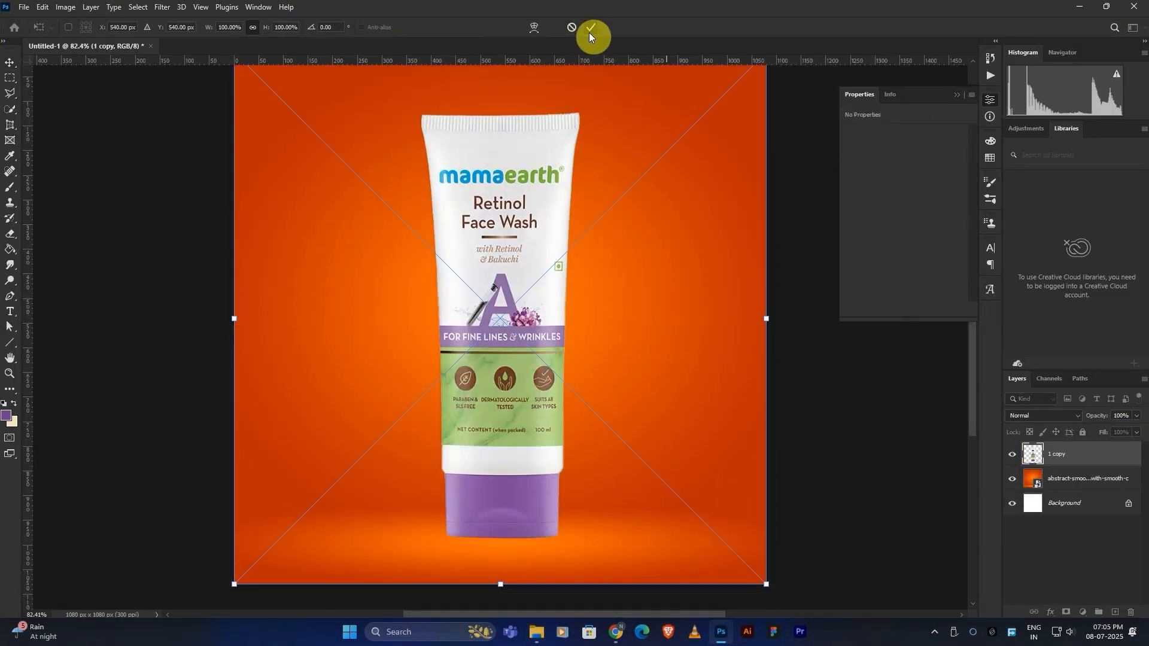
{"action": "left_click", "coordinate": [590, 30]}
Add a Hue/Saturation adjustment above the orange background, colorized with hue 276 and saturation 39.
{"action": "left_click", "coordinate": [627, 338]}
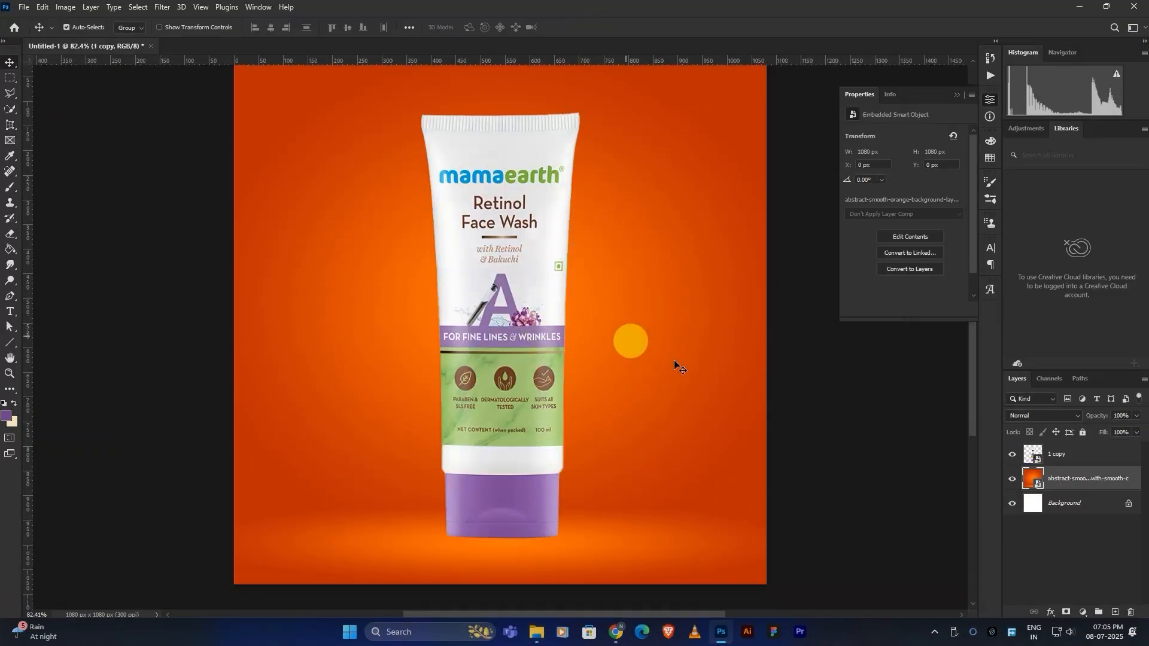
{"action": "left_click", "coordinate": [1083, 611]}
{"action": "left_click", "coordinate": [1086, 492]}
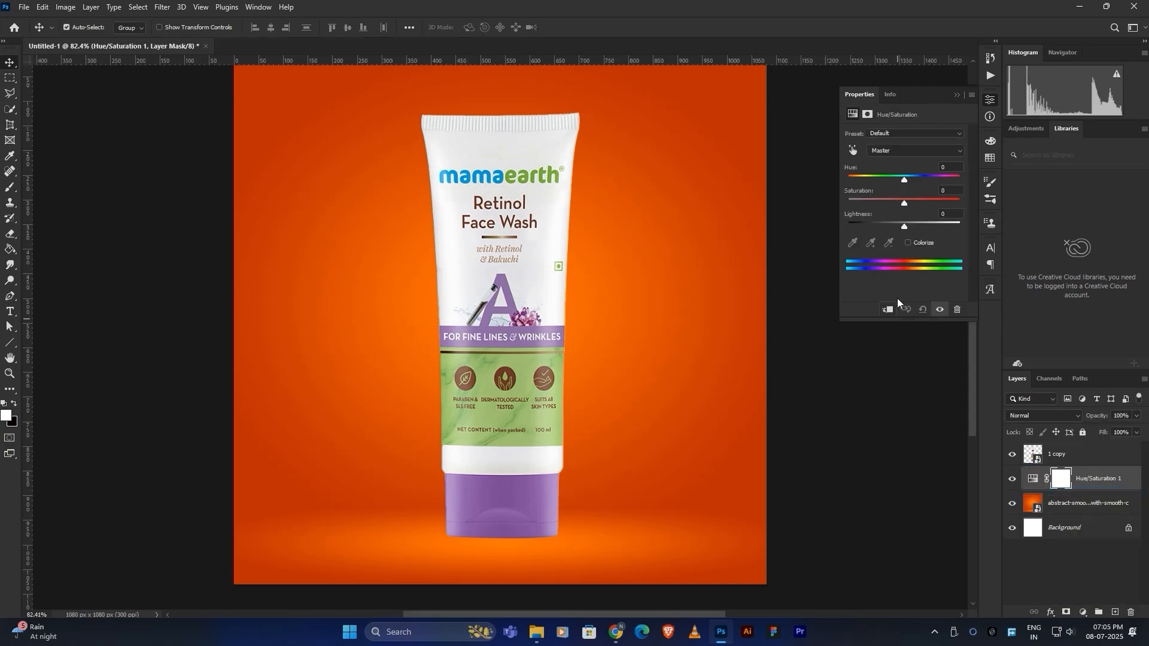
{"action": "left_click", "coordinate": [907, 243]}
{"action": "left_click_drag", "start_coordinate": [876, 203], "coordinate": [892, 203]}
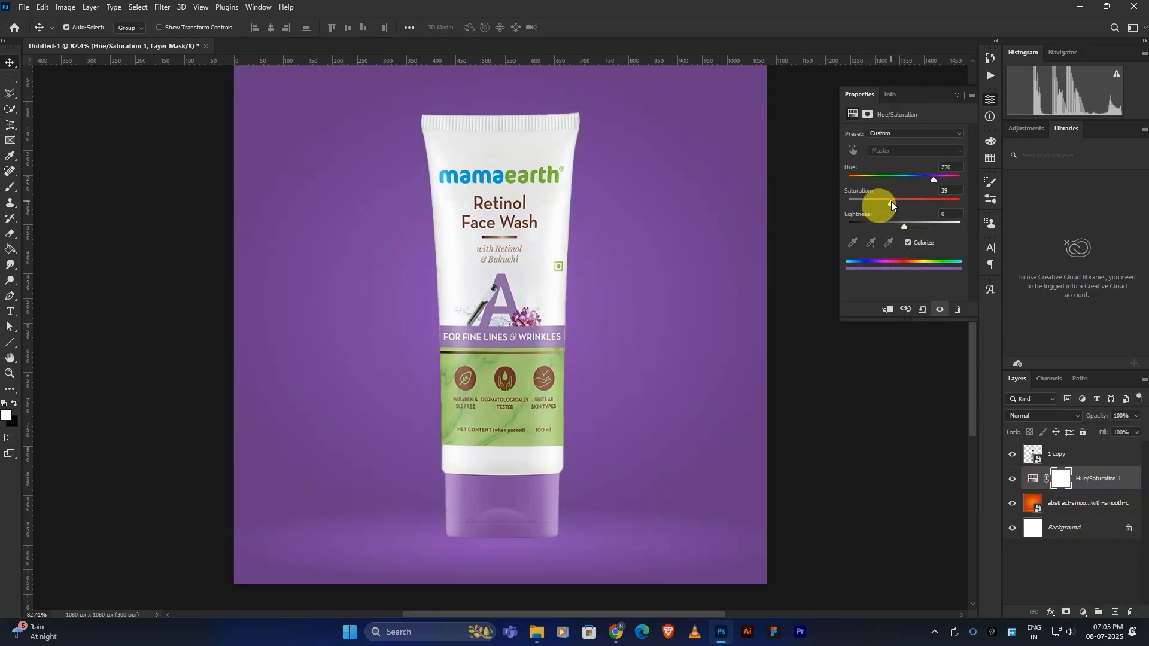
{"action": "left_click", "coordinate": [716, 223]}
Scale the tube to about 95% and convert its layer to a smart object.
{"action": "scroll", "coordinate": [645, 303], "scroll_direction": "down", "scroll_amount": 2}
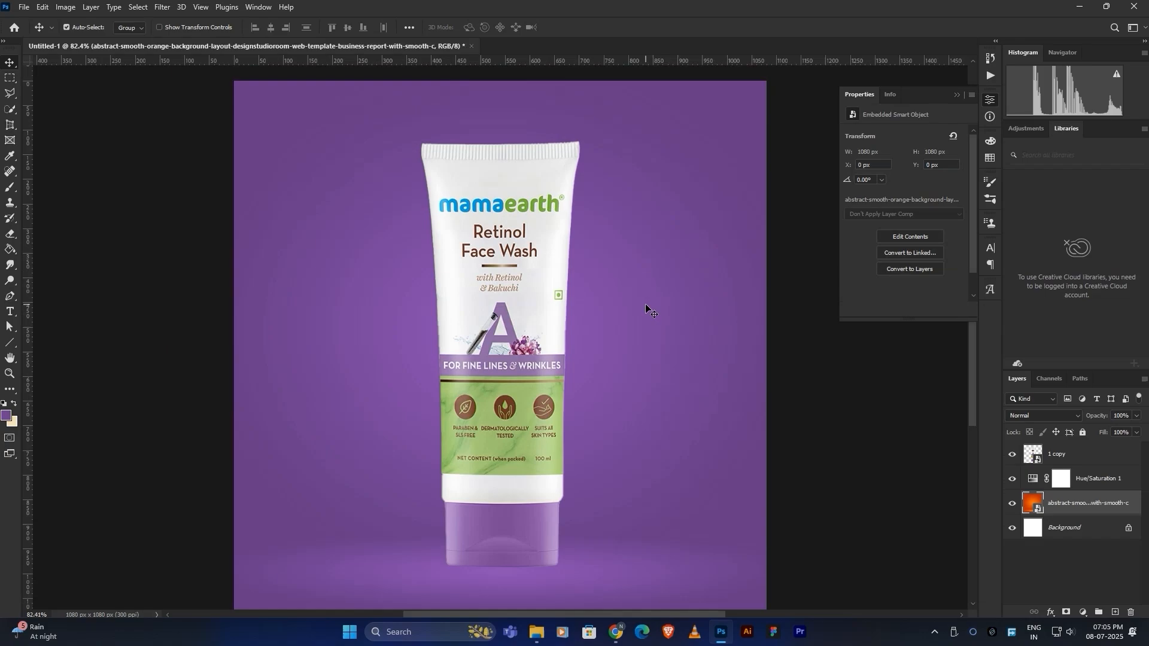
{"action": "left_click_drag", "start_coordinate": [550, 346], "coordinate": [555, 339]}
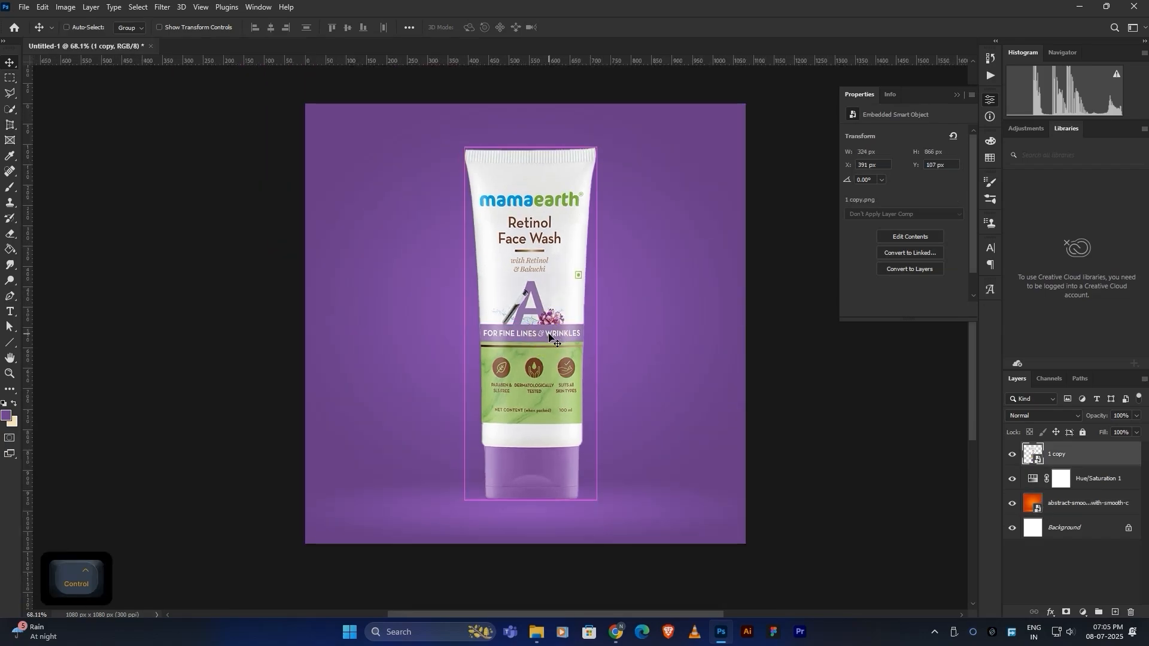
{"action": "key", "text": "ctrl+t"}
{"action": "left_click_drag", "start_coordinate": [752, 99], "coordinate": [743, 109]}
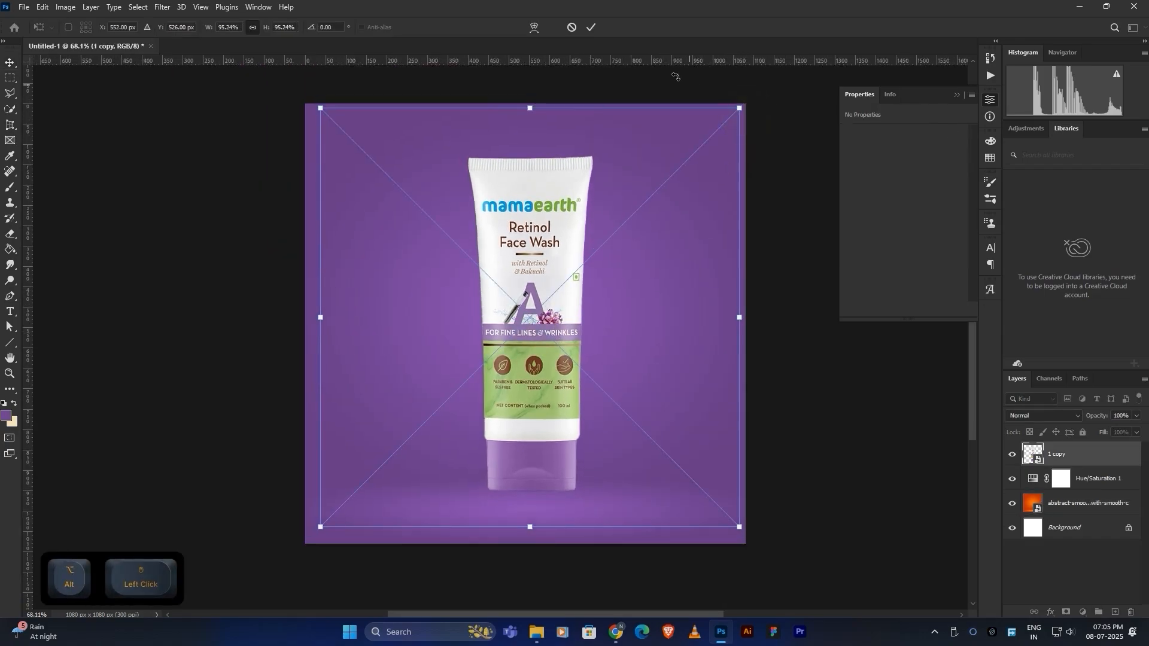
{"action": "left_click", "coordinate": [590, 28]}
{"action": "right_click", "coordinate": [1051, 448]}
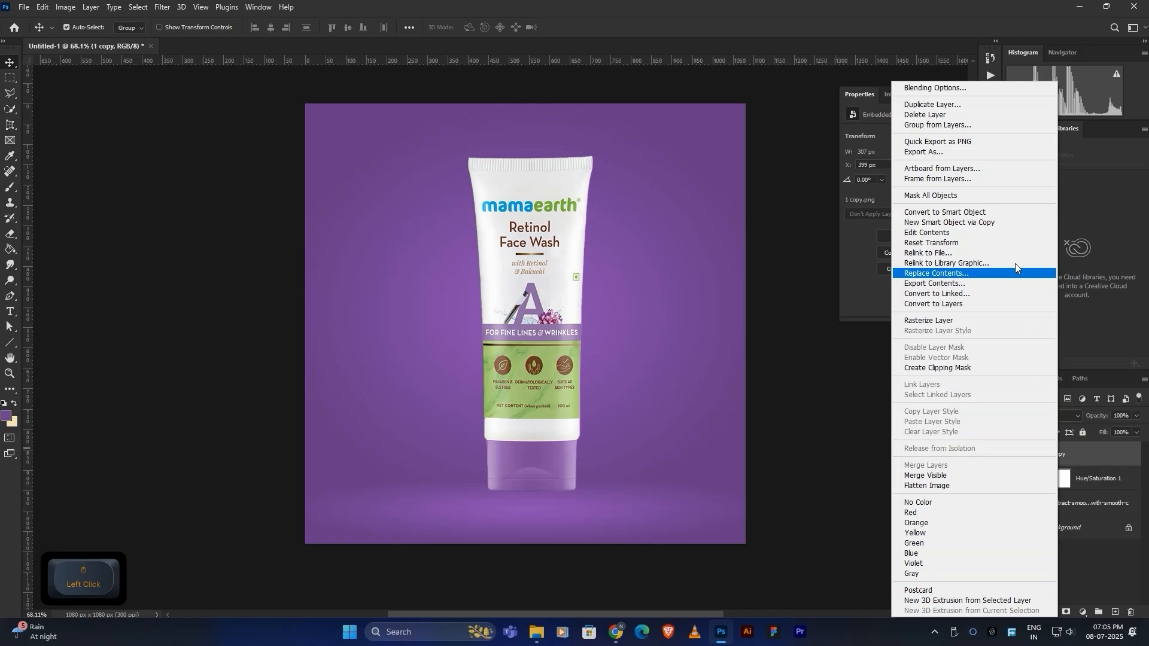
{"action": "left_click", "coordinate": [982, 212]}
Scale the tube to about 93% and position it on the floor area at about X 387 px, Y 178 px.
{"action": "left_click_drag", "start_coordinate": [539, 448], "coordinate": [534, 439]}
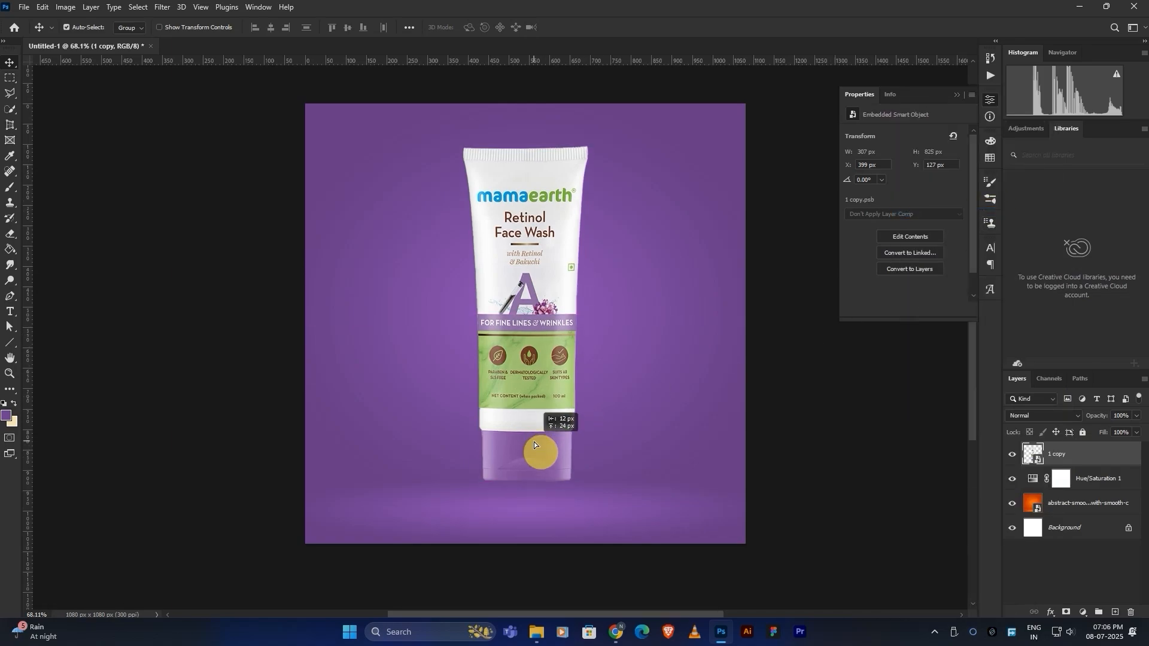
{"action": "key", "text": "ctrl"}
{"action": "key", "text": "ctrl+t"}
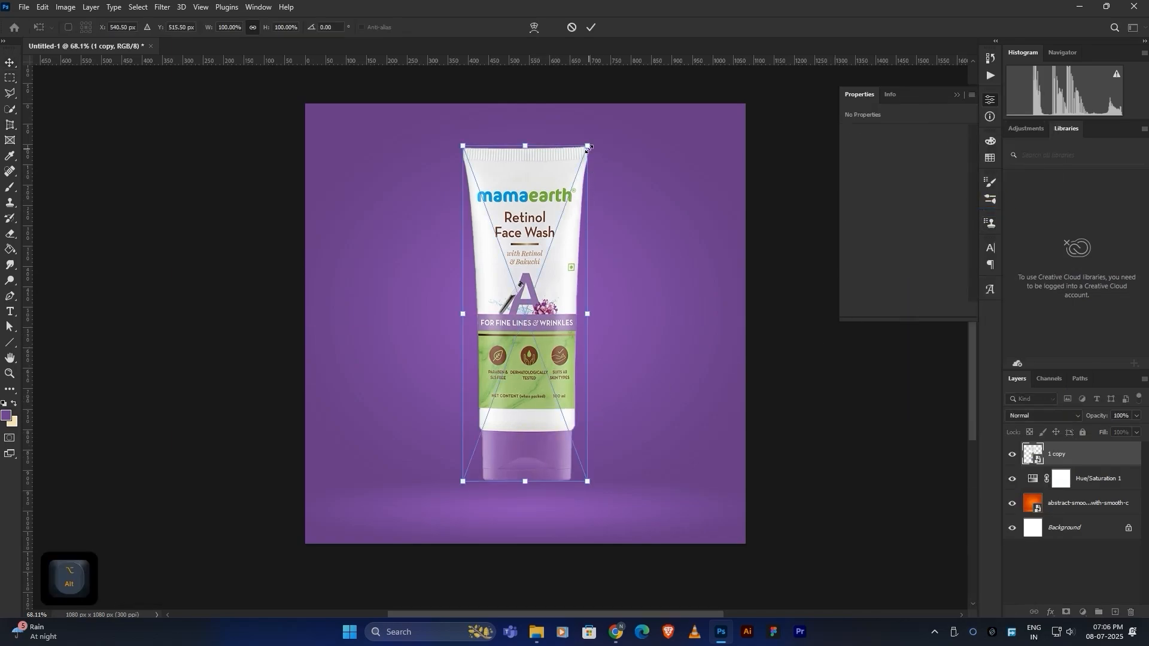
{"action": "left_click_drag", "start_coordinate": [590, 146], "coordinate": [584, 157]}
{"action": "left_click_drag", "start_coordinate": [537, 274], "coordinate": [538, 279]}
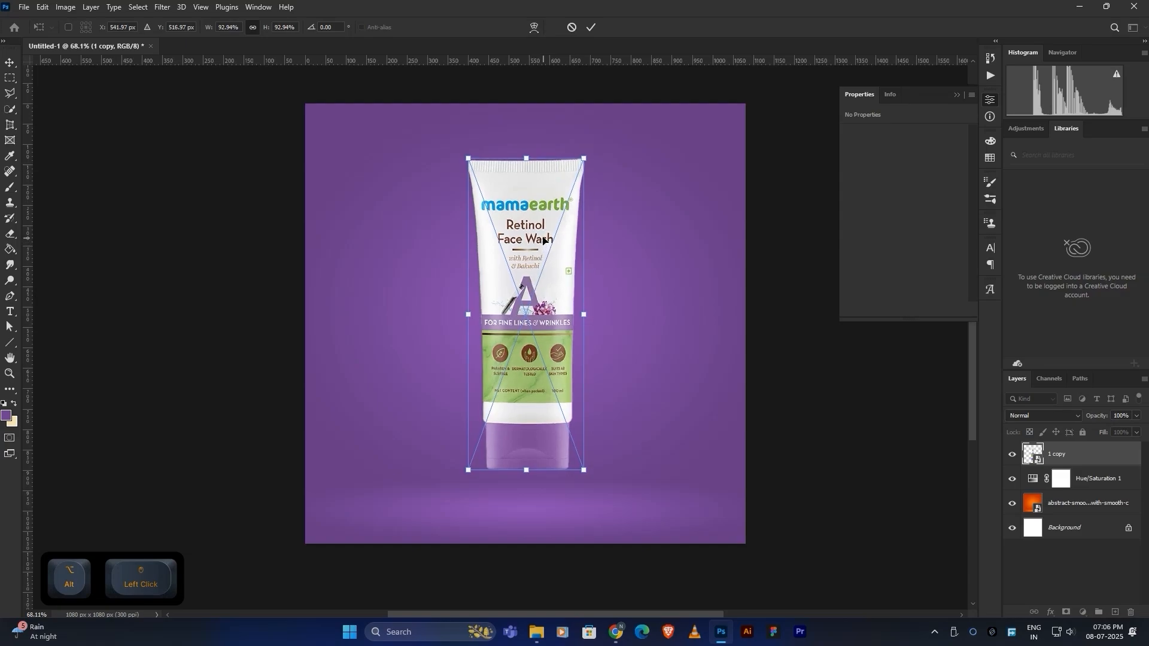
{"action": "left_click", "coordinate": [591, 31]}
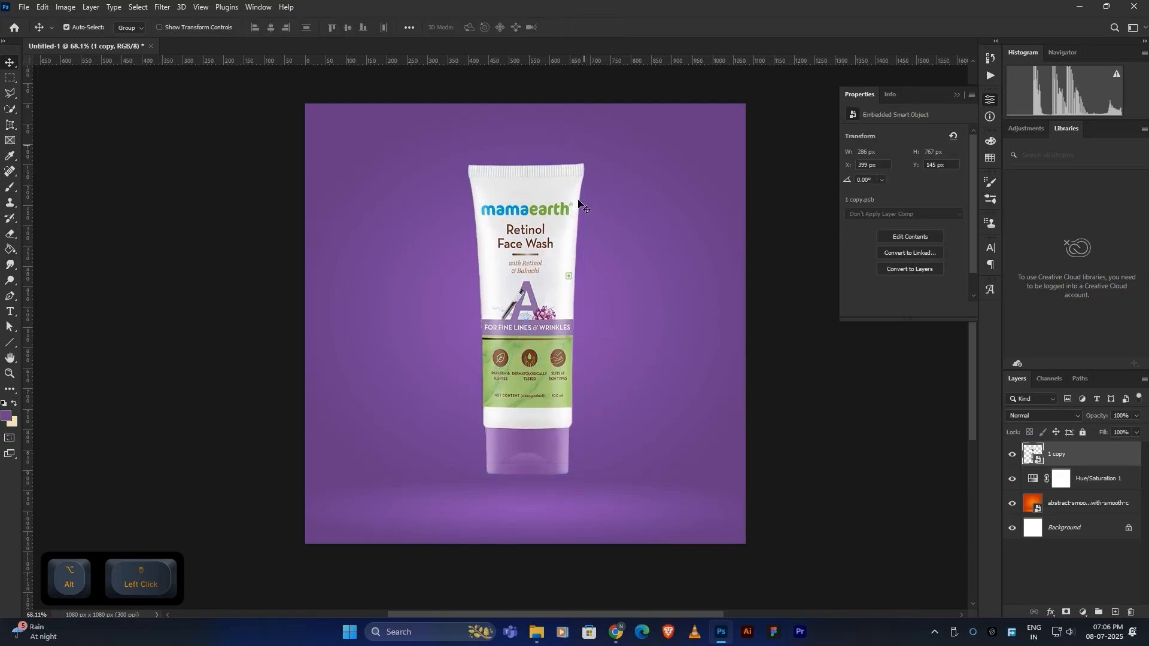
{"action": "left_click_drag", "start_coordinate": [541, 392], "coordinate": [541, 397]}
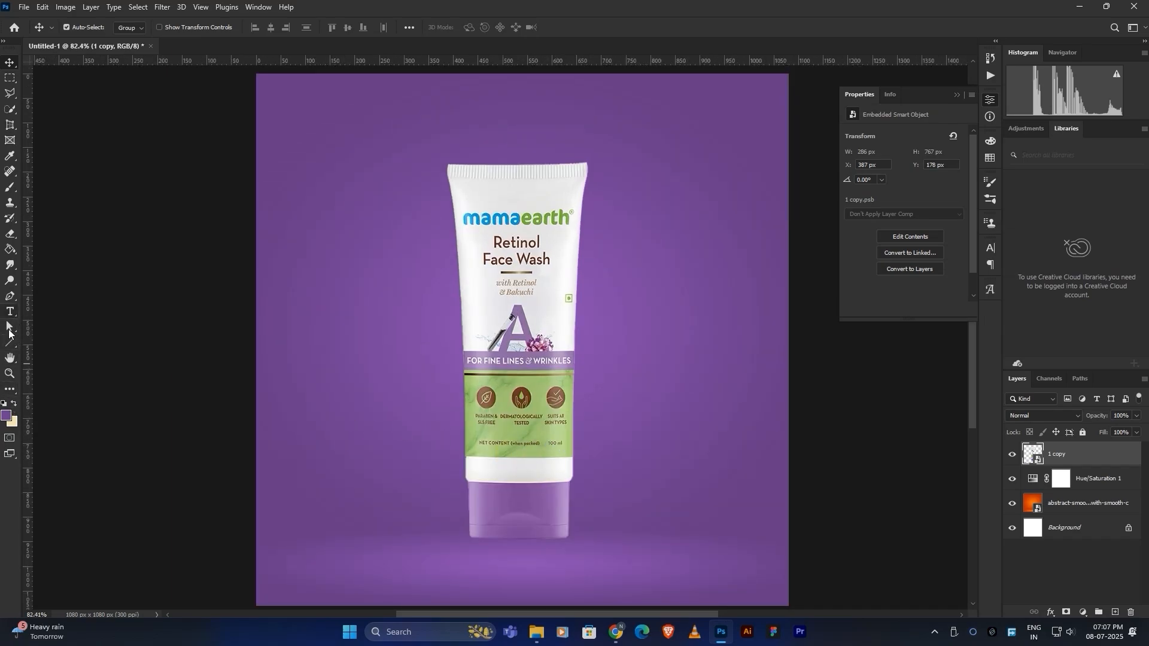
Add a black solid color fill layer and place it directly beneath the tube layer.
{"action": "left_click", "coordinate": [11, 190]}
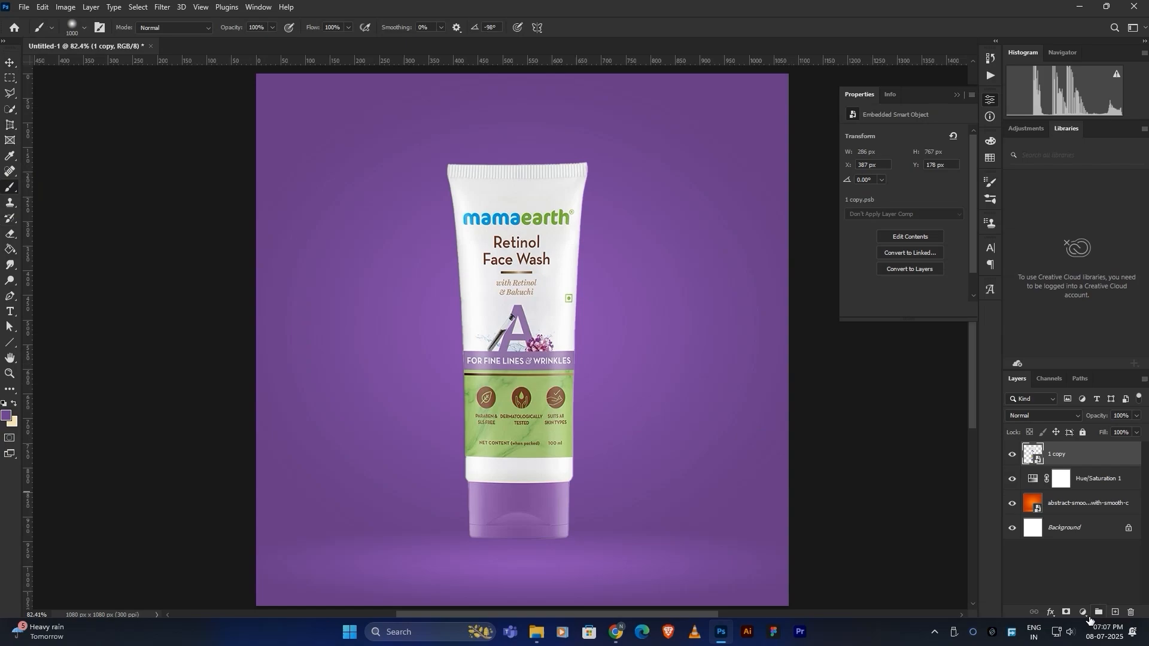
{"action": "left_click", "coordinate": [1082, 612]}
{"action": "left_click", "coordinate": [1017, 398]}
{"action": "left_click_drag", "start_coordinate": [860, 378], "coordinate": [862, 428]}
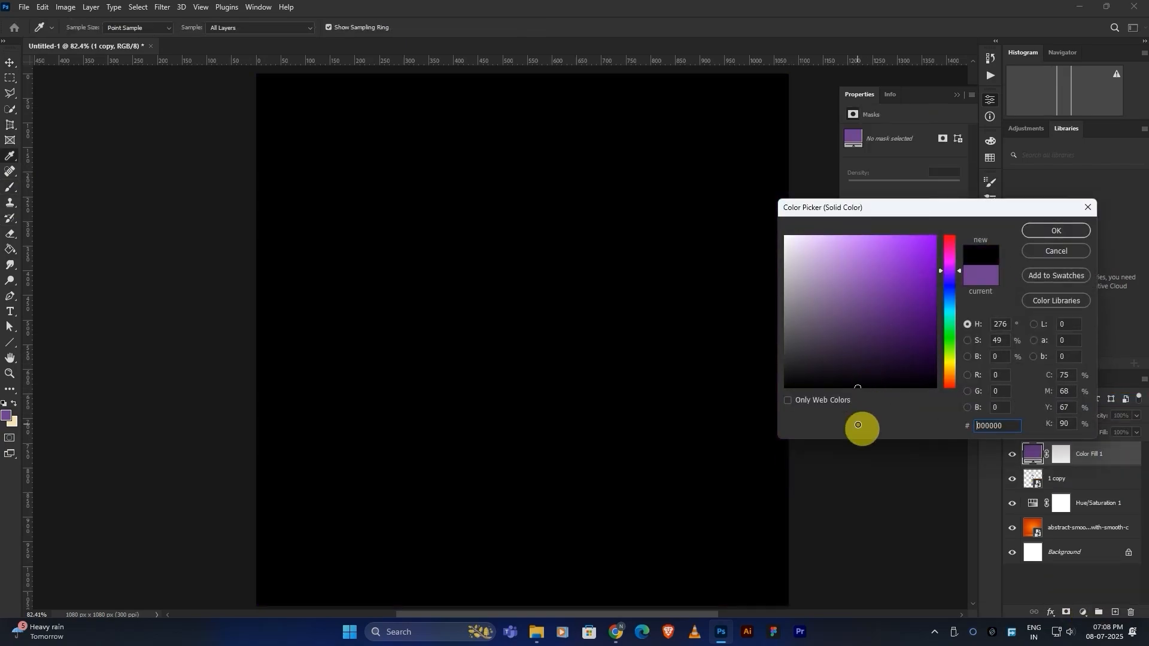
{"action": "left_click", "coordinate": [1056, 231]}
{"action": "left_click_drag", "start_coordinate": [1096, 455], "coordinate": [1070, 482]}
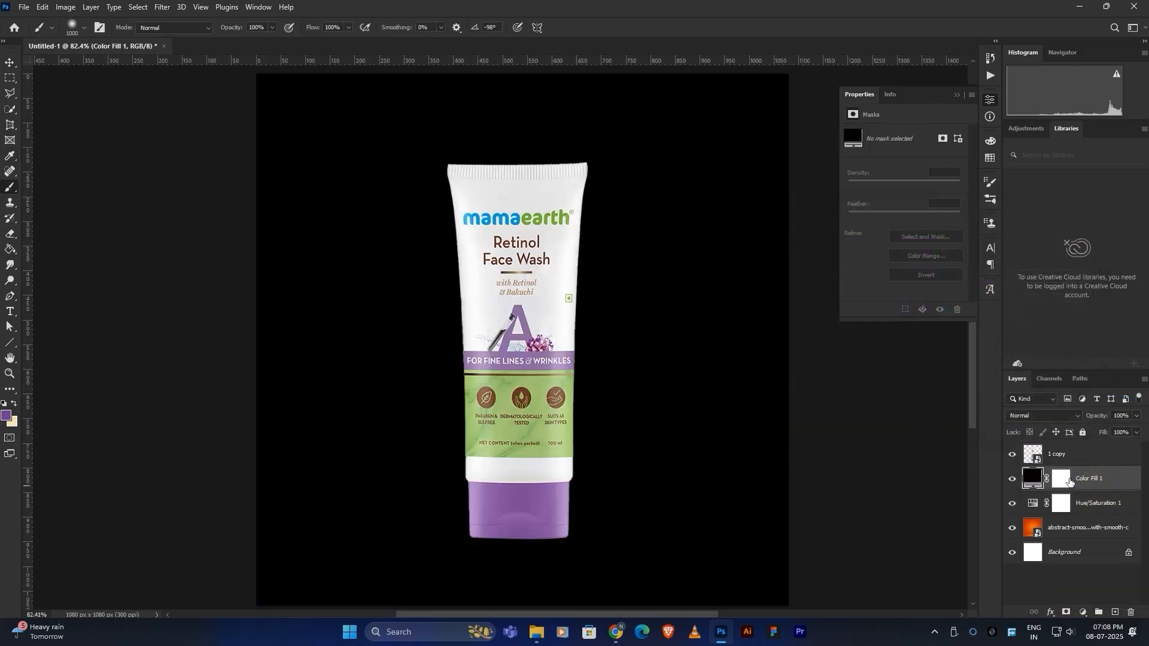
Change the solid color fill beneath the tube to dark purple 150022.
{"action": "double_click", "coordinate": [1035, 479]}
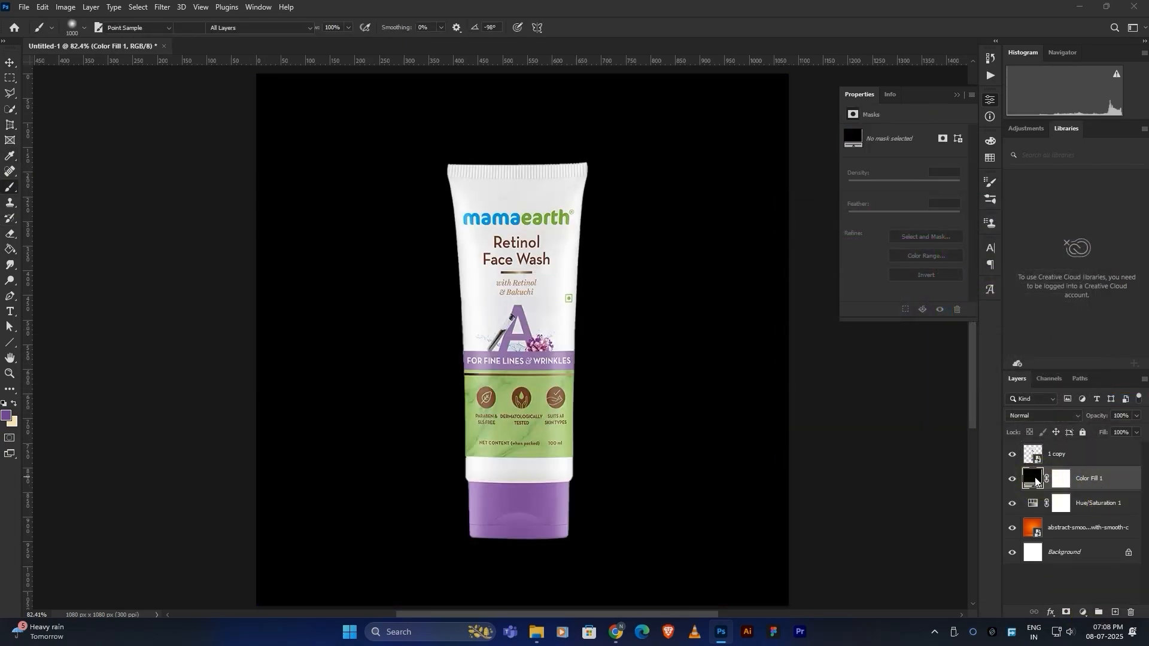
{"action": "left_click", "coordinate": [555, 490]}
{"action": "mouse_move", "coordinate": [853, 297]}
{"action": "left_mouse_down"}
{"action": "mouse_move", "coordinate": [862, 341]}
{"action": "mouse_move", "coordinate": [941, 366]}
{"action": "left_mouse_up"}
{"action": "left_click", "coordinate": [1056, 231]}
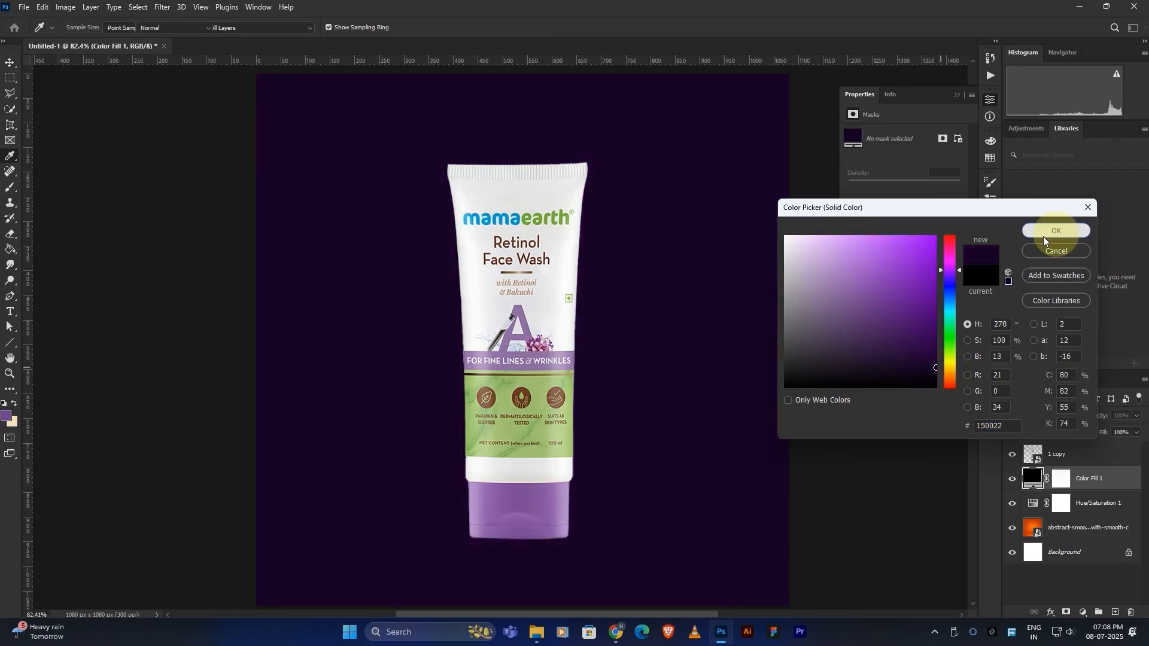
Invert the dark purple fill's mask and paint one soft white dab about 700 px wide behind the tube's center.
{"action": "left_click", "coordinate": [1061, 486]}
{"action": "key", "text": "ctrl+i"}
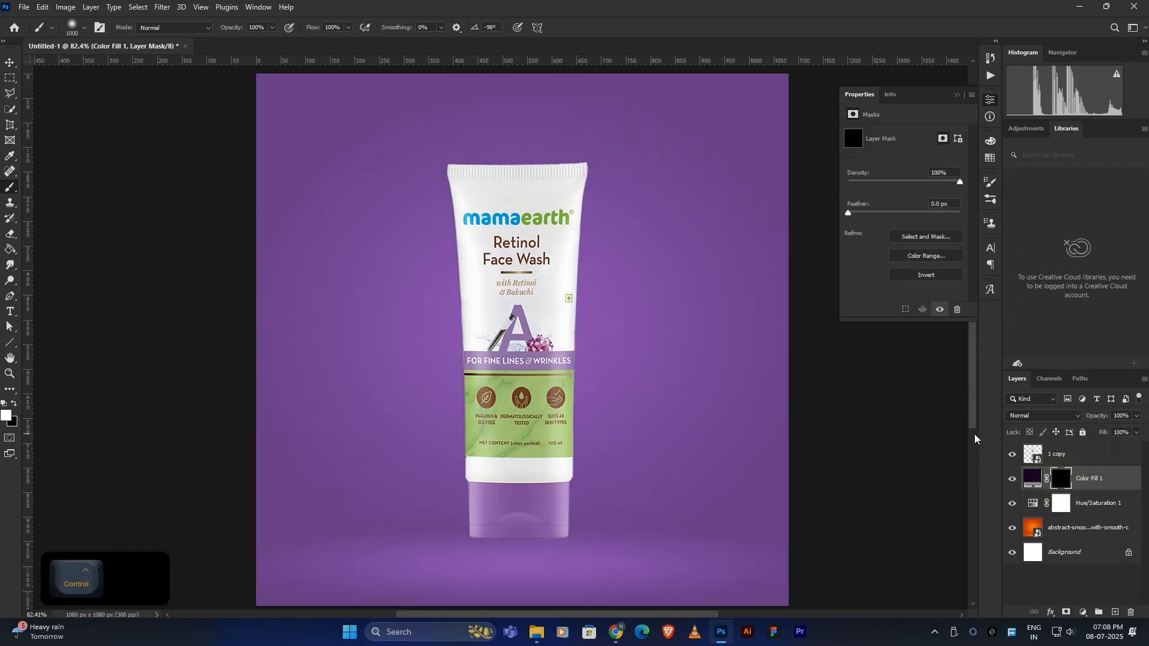
{"action": "scroll", "coordinate": [508, 312], "scroll_direction": "down", "scroll_amount": 3}
{"action": "scroll", "coordinate": [508, 313], "scroll_direction": "up", "scroll_amount": 2}
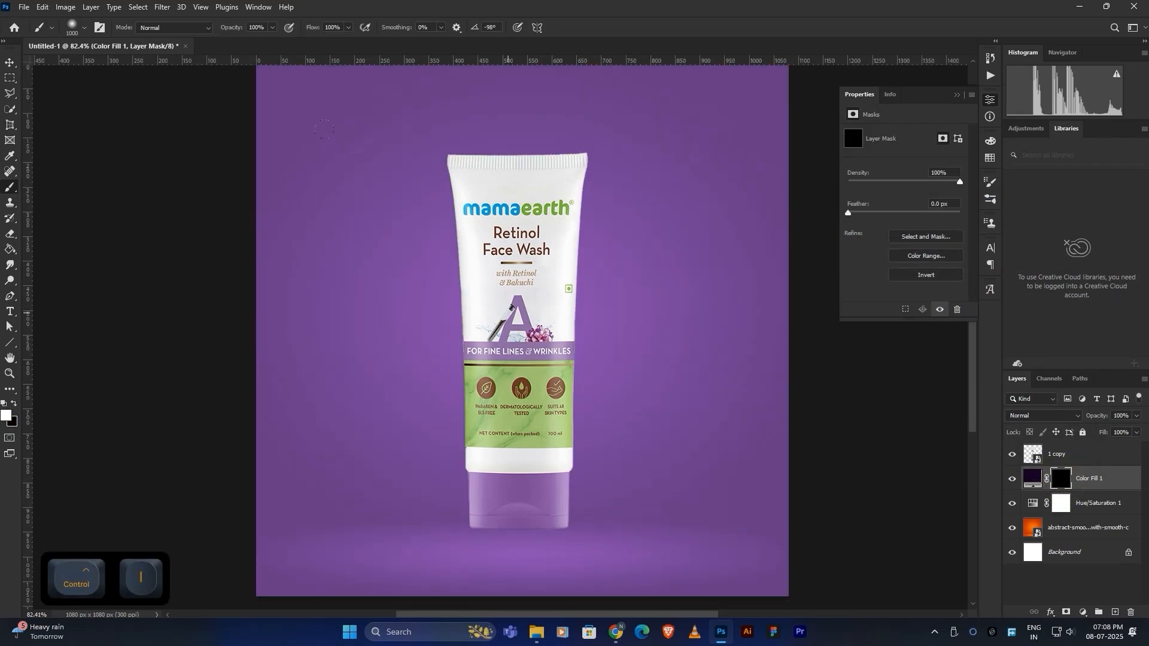
{"action": "left_click", "coordinate": [519, 320]}
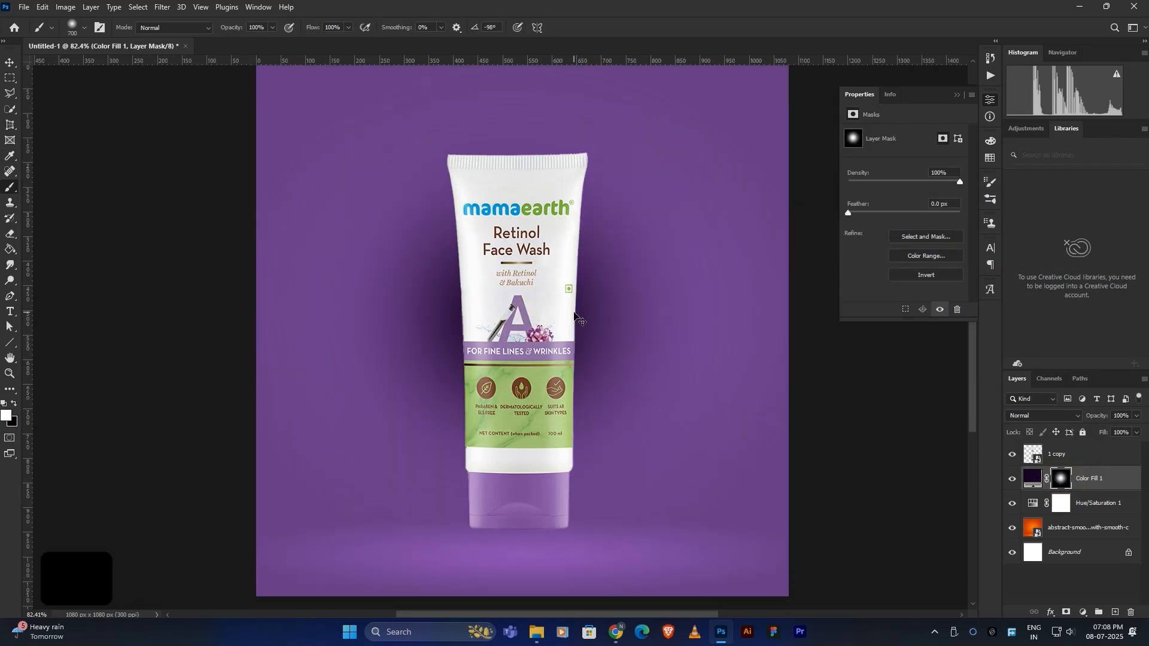
Flatten the dark dab into a floor shadow under the tube's cap, about 86.6% wide and 13.6% high.
{"action": "key", "text": "ctrl+t"}
{"action": "scroll", "coordinate": [534, 173], "scroll_direction": "up", "scroll_amount": 3}
{"action": "left_click_drag", "start_coordinate": [523, 94], "coordinate": [512, 525]}
{"action": "left_click_drag", "start_coordinate": [584, 556], "coordinate": [580, 540]}
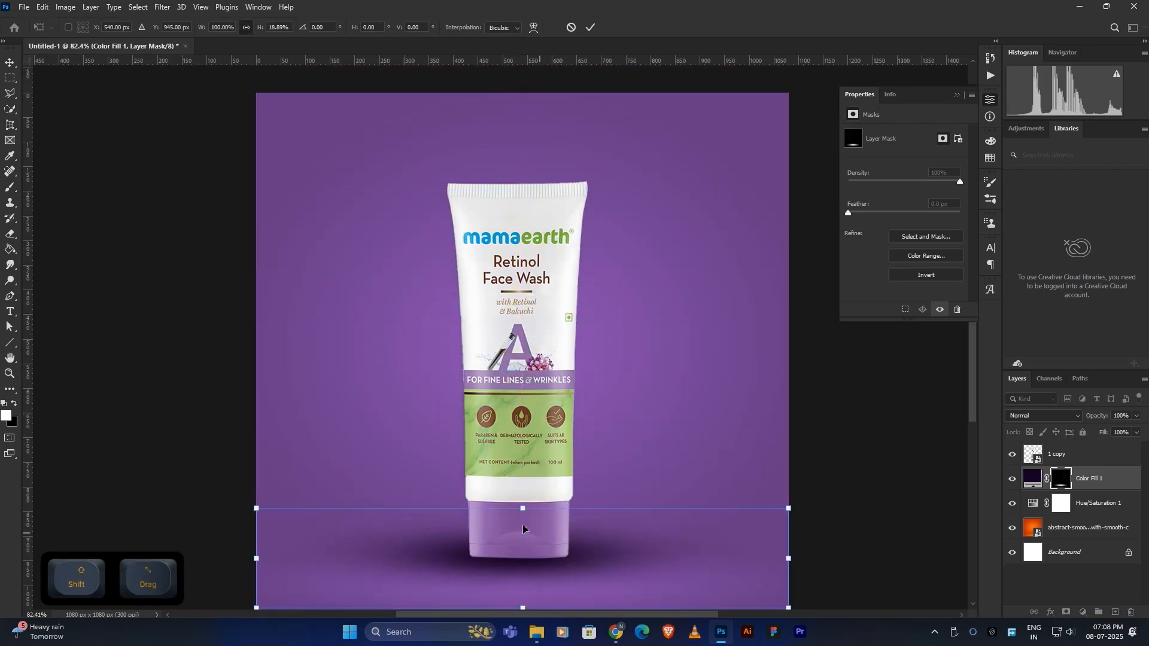
{"action": "left_click_drag", "start_coordinate": [527, 509], "coordinate": [524, 523]}
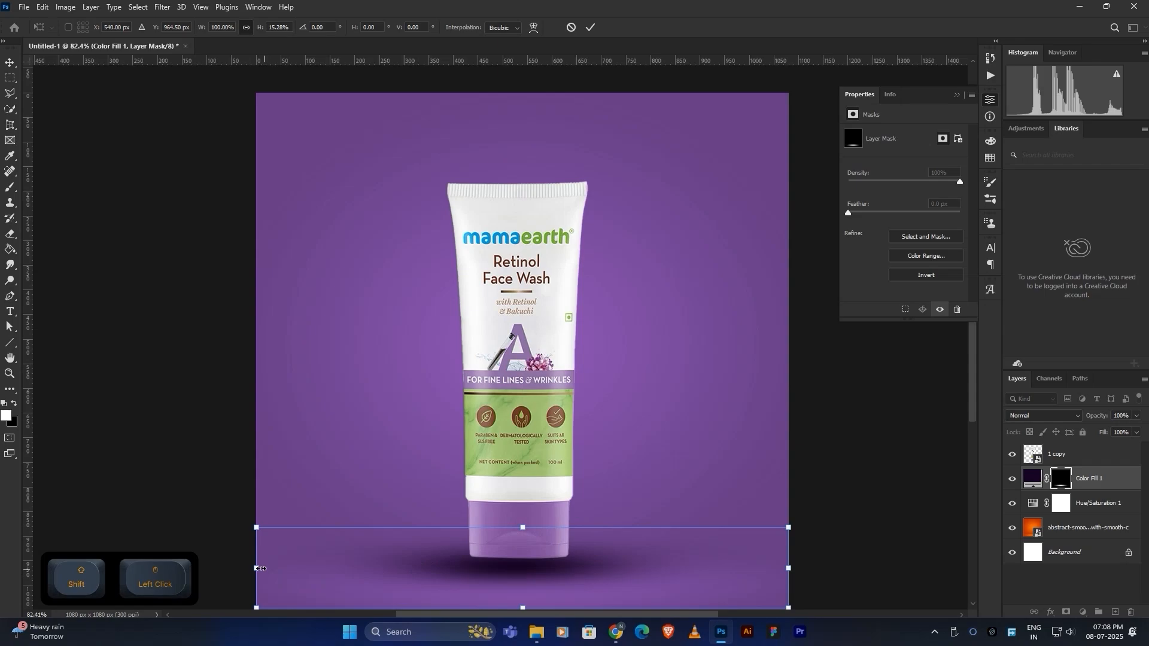
{"action": "left_click_drag", "start_coordinate": [257, 566], "coordinate": [319, 565]}
{"action": "left_click_drag", "start_coordinate": [529, 566], "coordinate": [503, 558]}
{"action": "left_click_drag", "start_coordinate": [770, 562], "coordinate": [760, 563]}
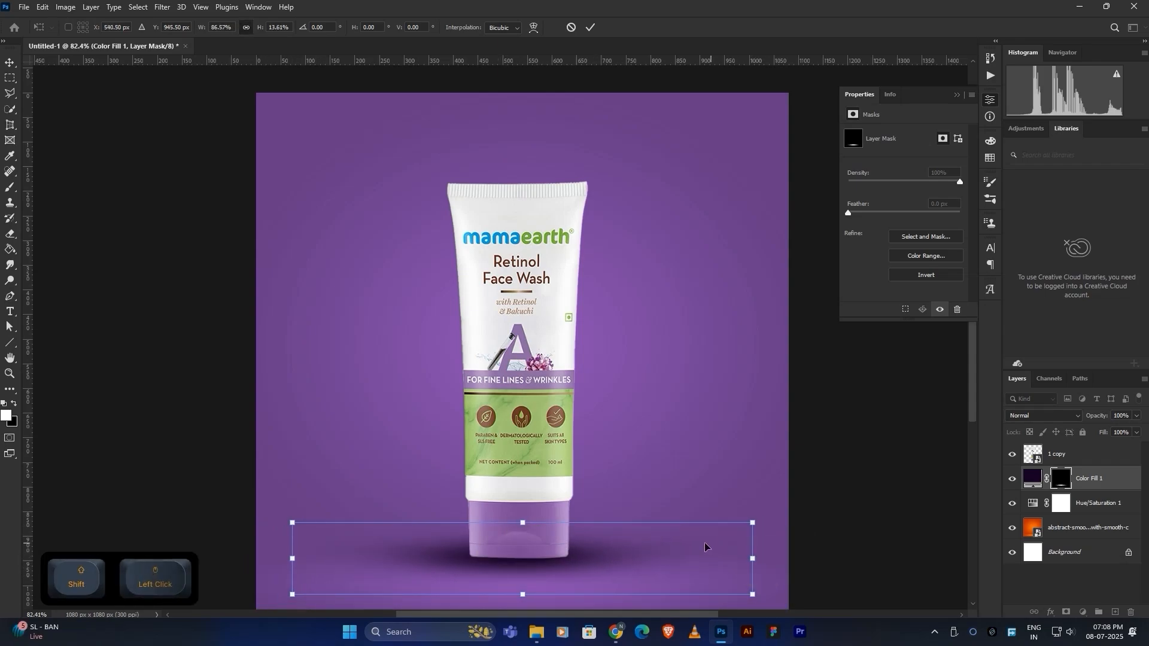
{"action": "left_click_drag", "start_coordinate": [680, 546], "coordinate": [679, 542]}
{"action": "left_click", "coordinate": [591, 27]}
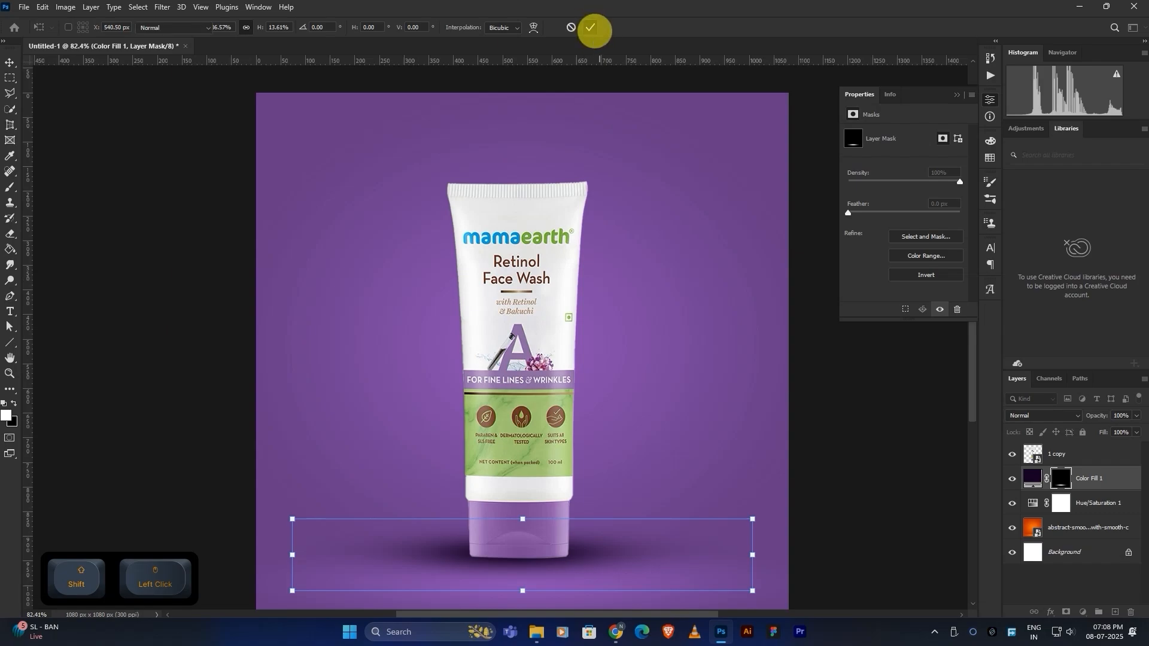
Lower the shadow fill layer's opacity to 63%.
{"action": "key", "text": "v"}
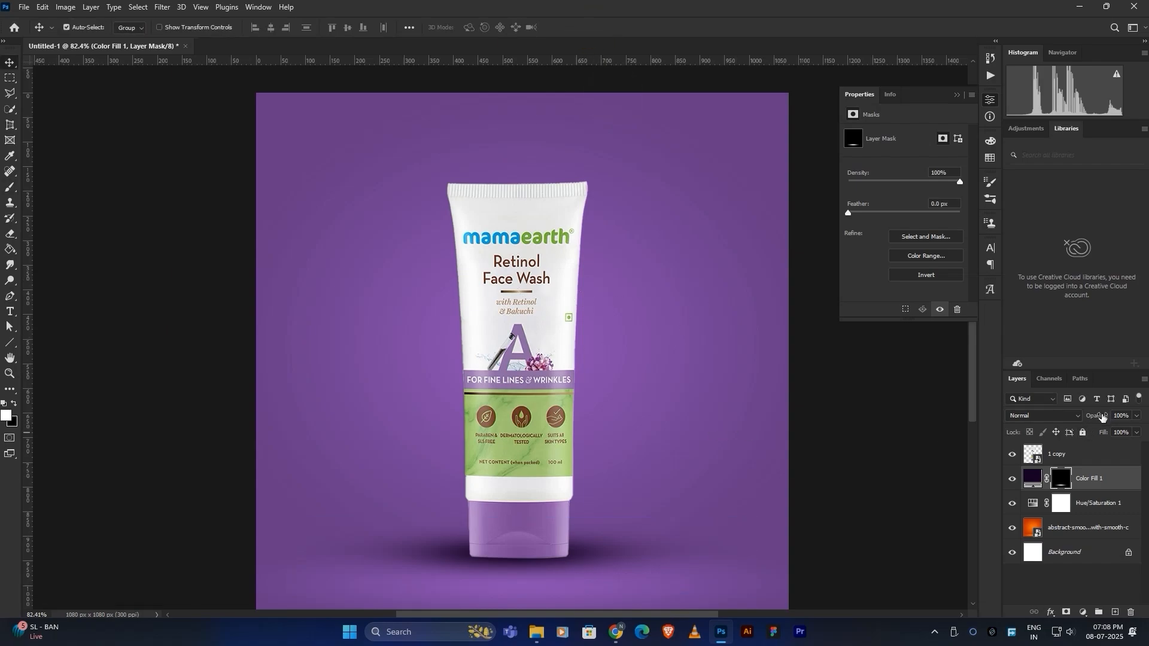
{"action": "left_click_drag", "start_coordinate": [1103, 418], "coordinate": [1108, 418]}
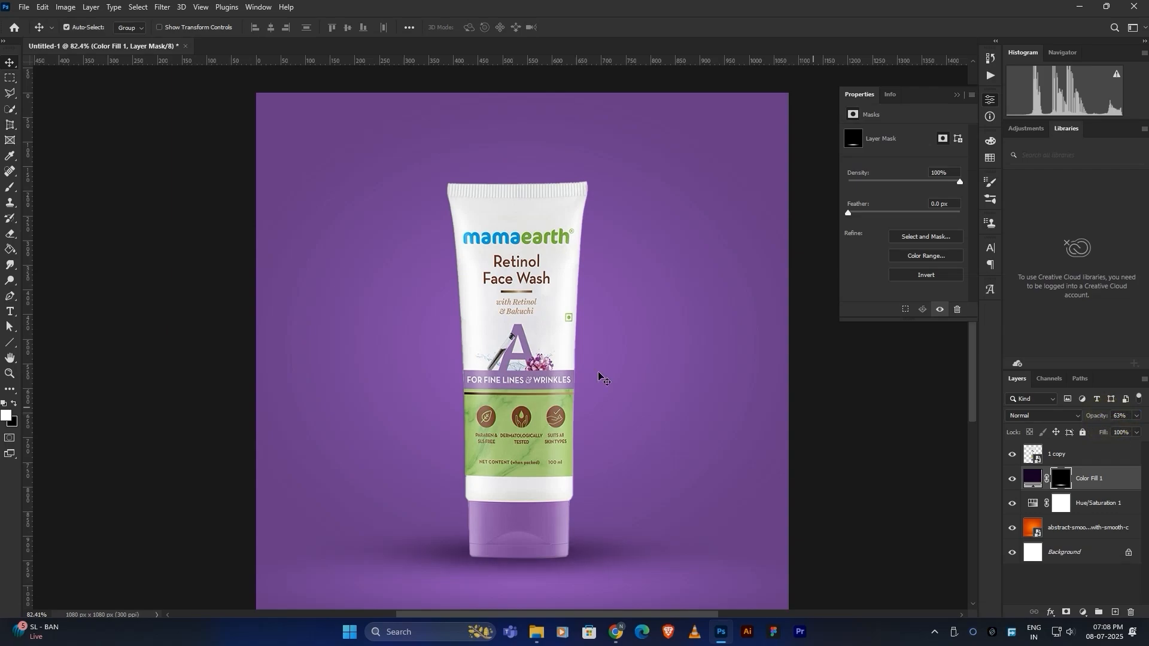
{"action": "scroll", "coordinate": [385, 311], "scroll_direction": "down", "scroll_amount": 2}
{"action": "scroll", "coordinate": [390, 310], "scroll_direction": "up", "scroll_amount": 2}
Add a light purple solid color fill layer directly above the orange background image.
{"action": "left_click", "coordinate": [411, 289]}
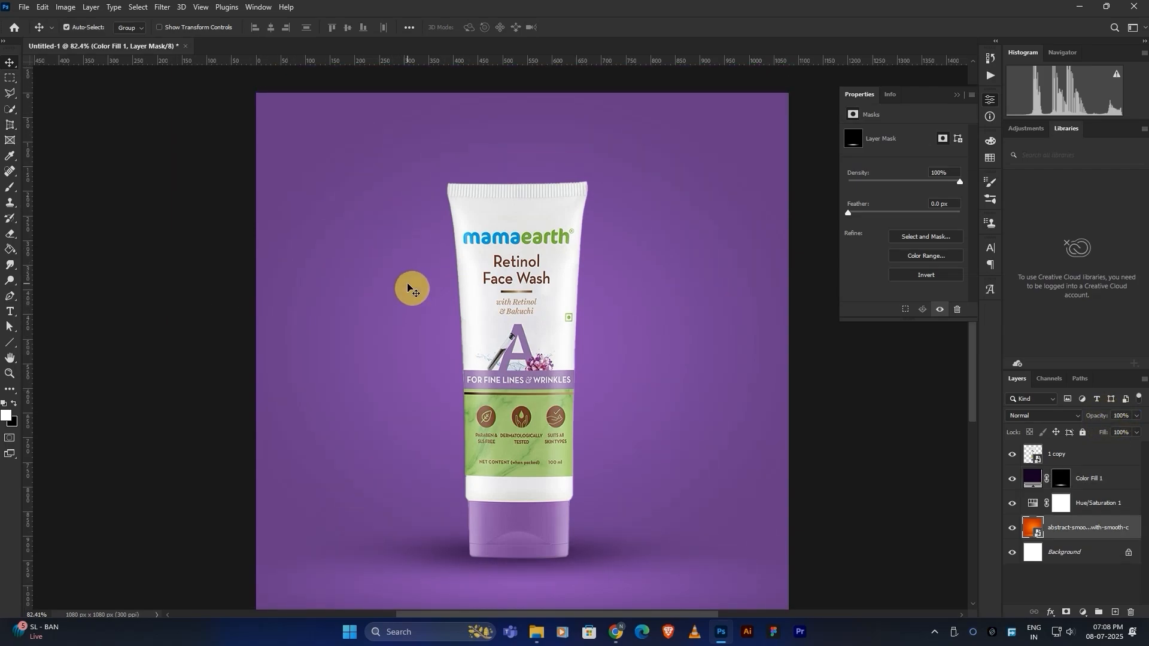
{"action": "left_click", "coordinate": [1083, 611]}
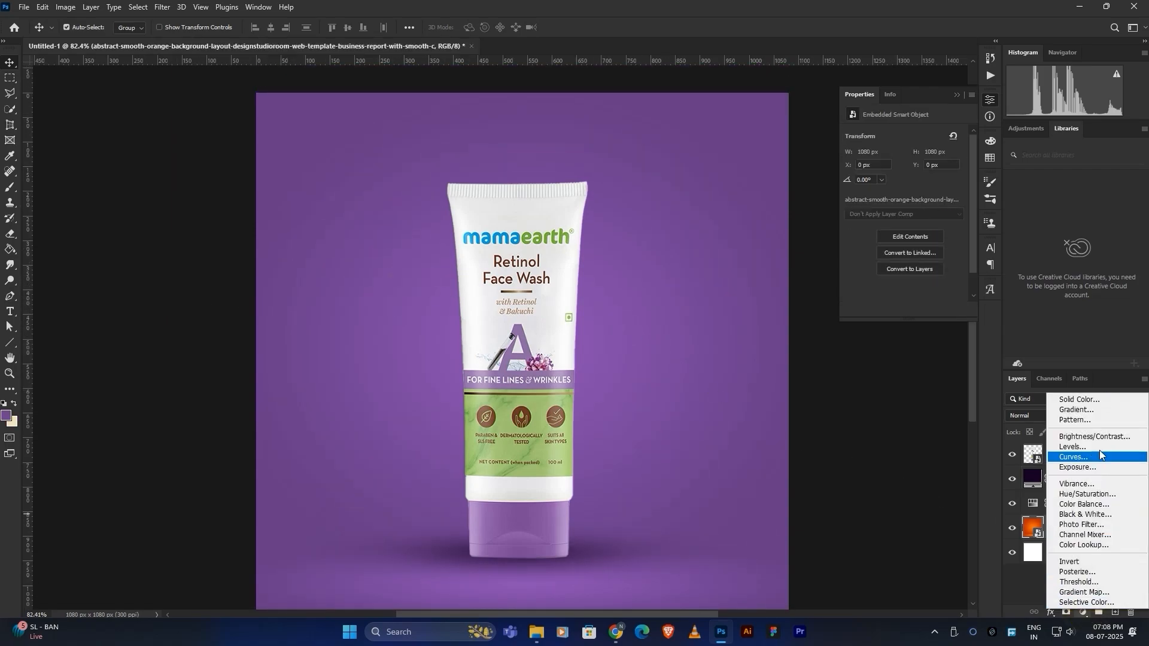
{"action": "left_click", "coordinate": [1100, 391]}
{"action": "left_click_drag", "start_coordinate": [873, 274], "coordinate": [846, 237]}
{"action": "left_click", "coordinate": [1051, 231]}
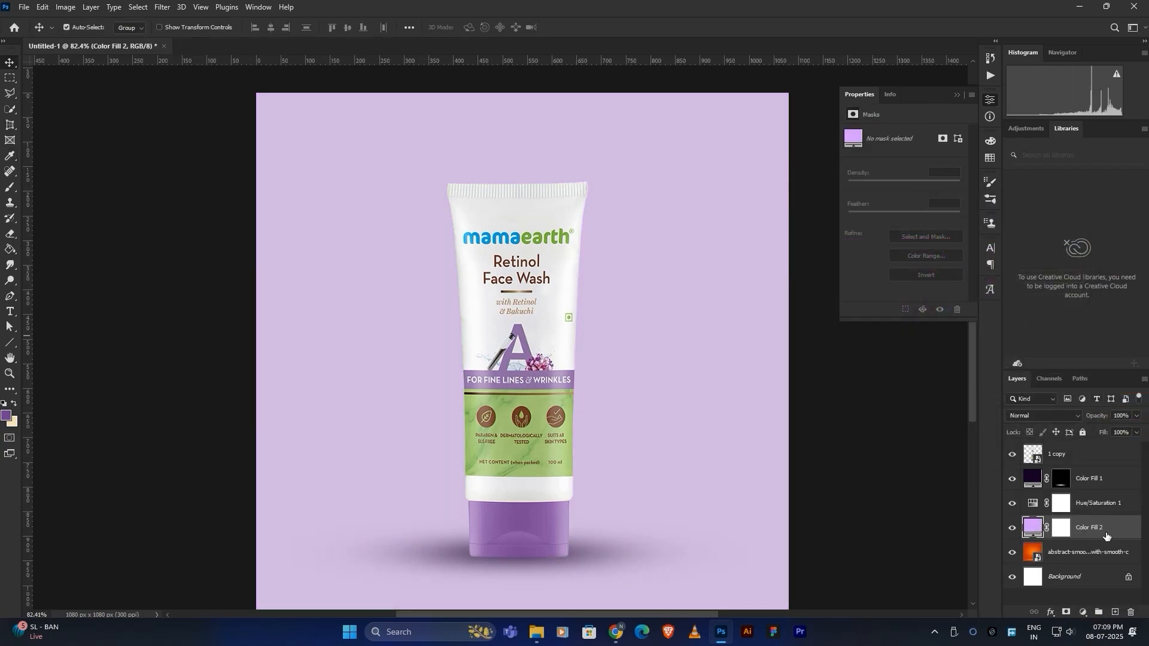
Invert the light purple fill's mask and paint a large soft white glow behind the tube's upper half.
{"action": "left_click", "coordinate": [1057, 530]}
{"action": "key", "text": "ctrl+i"}
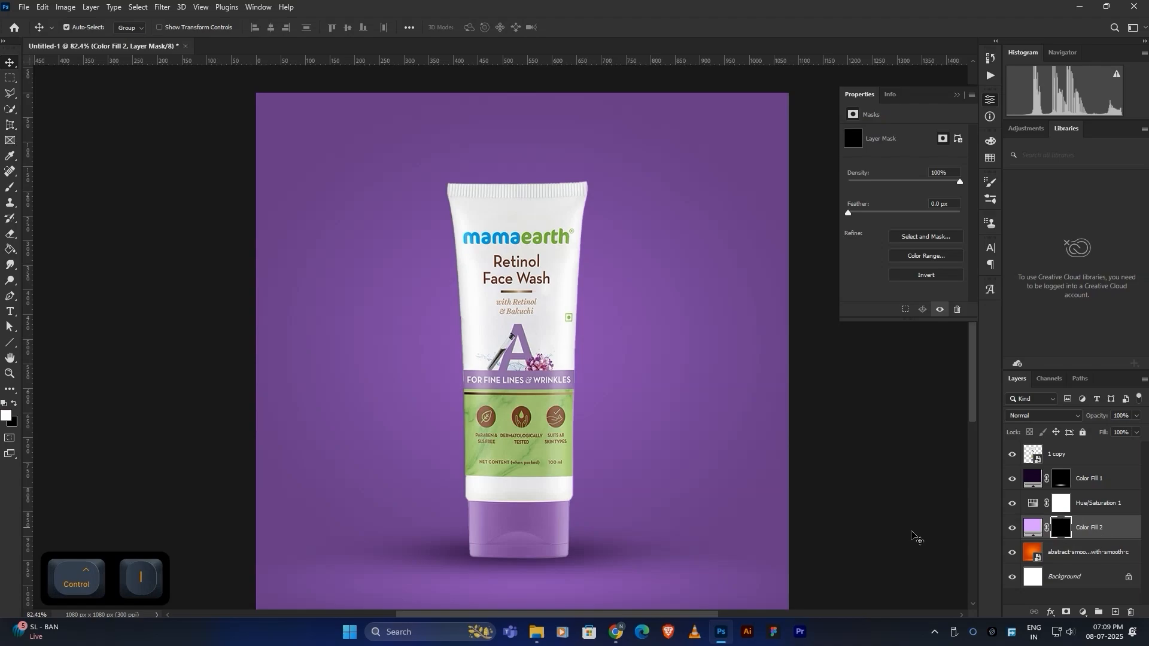
{"action": "left_click", "coordinate": [10, 186]}
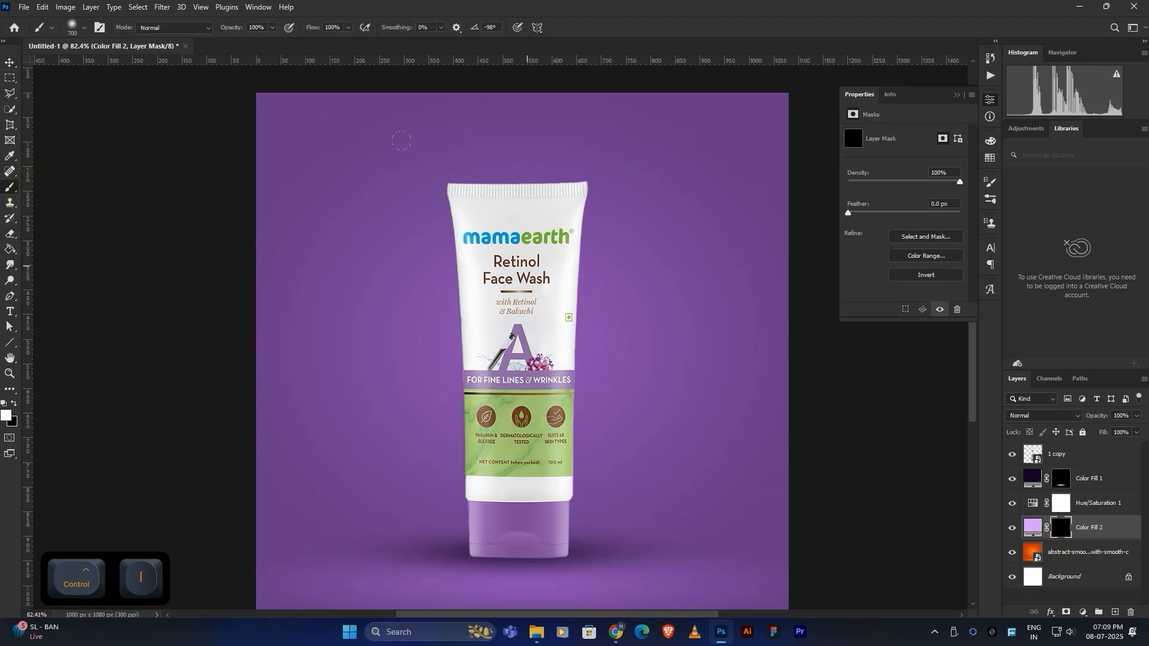
{"action": "left_click", "coordinate": [517, 296]}
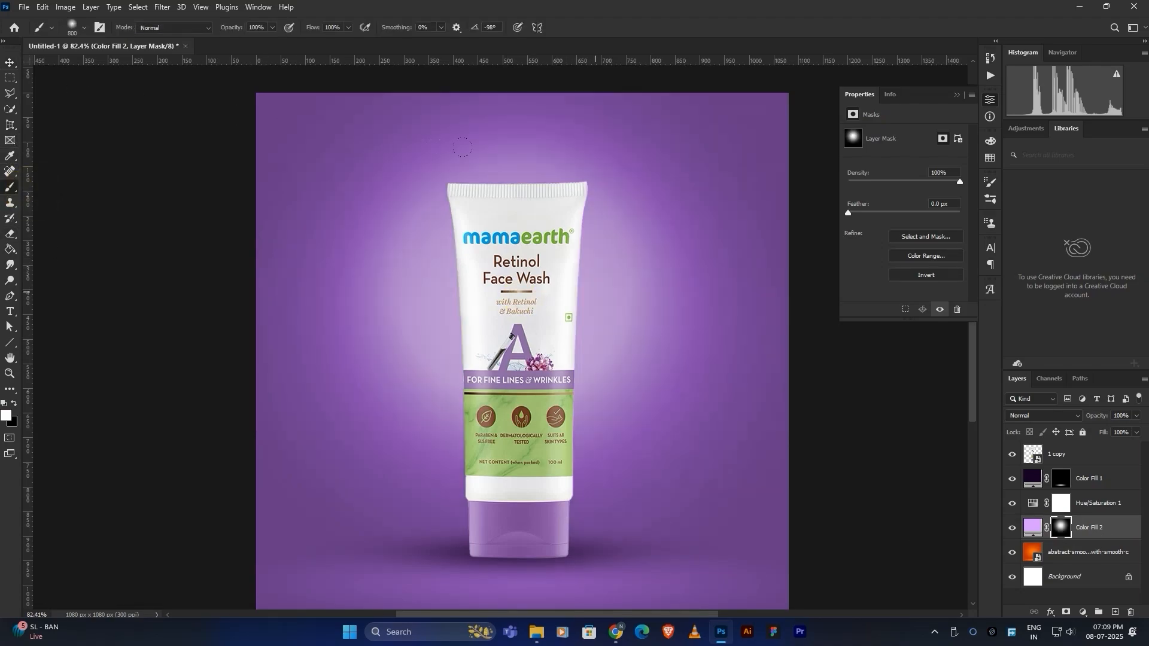
{"action": "scroll", "coordinate": [470, 190], "scroll_direction": "down", "scroll_amount": 1}
{"action": "scroll", "coordinate": [470, 189], "scroll_direction": "down", "scroll_amount": 2}
{"action": "scroll", "coordinate": [470, 189], "scroll_direction": "up", "scroll_amount": 2}
{"action": "key", "text": "ctrl+z"}
{"action": "left_click", "coordinate": [9, 63]}
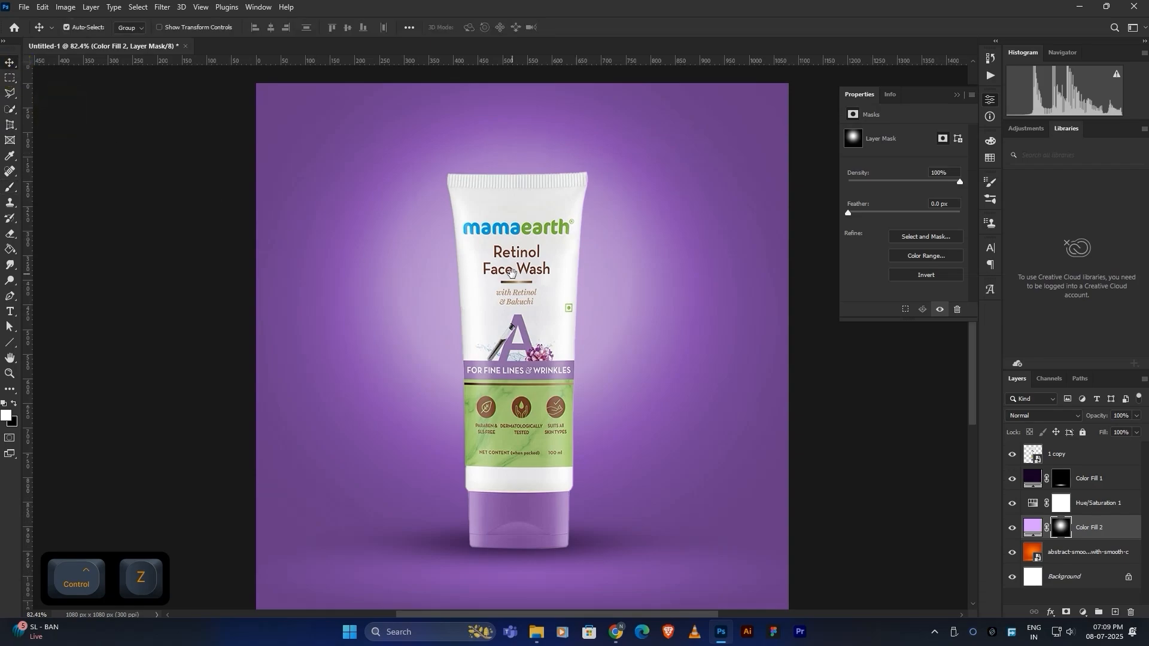
Place the aloe vera image "2 copy" from the folder New folder (2) into the advertisement.
{"action": "left_click_drag", "start_coordinate": [511, 275], "coordinate": [529, 231]}
{"action": "scroll", "coordinate": [403, 435], "scroll_direction": "down", "scroll_amount": 3}
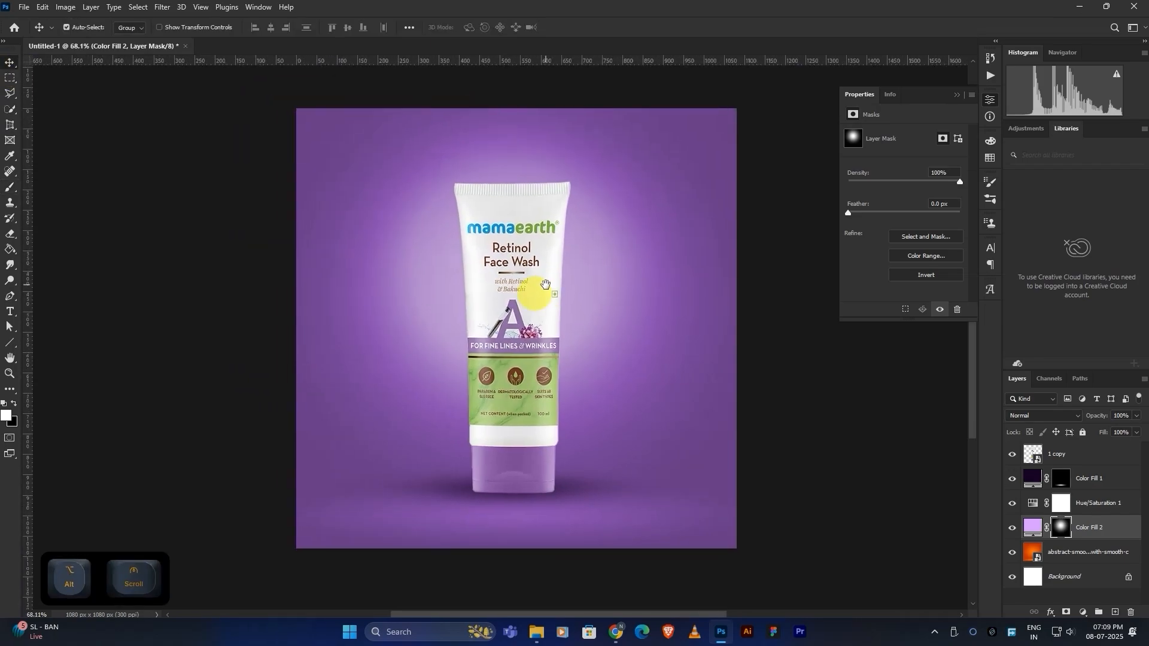
{"action": "left_click", "coordinate": [538, 629]}
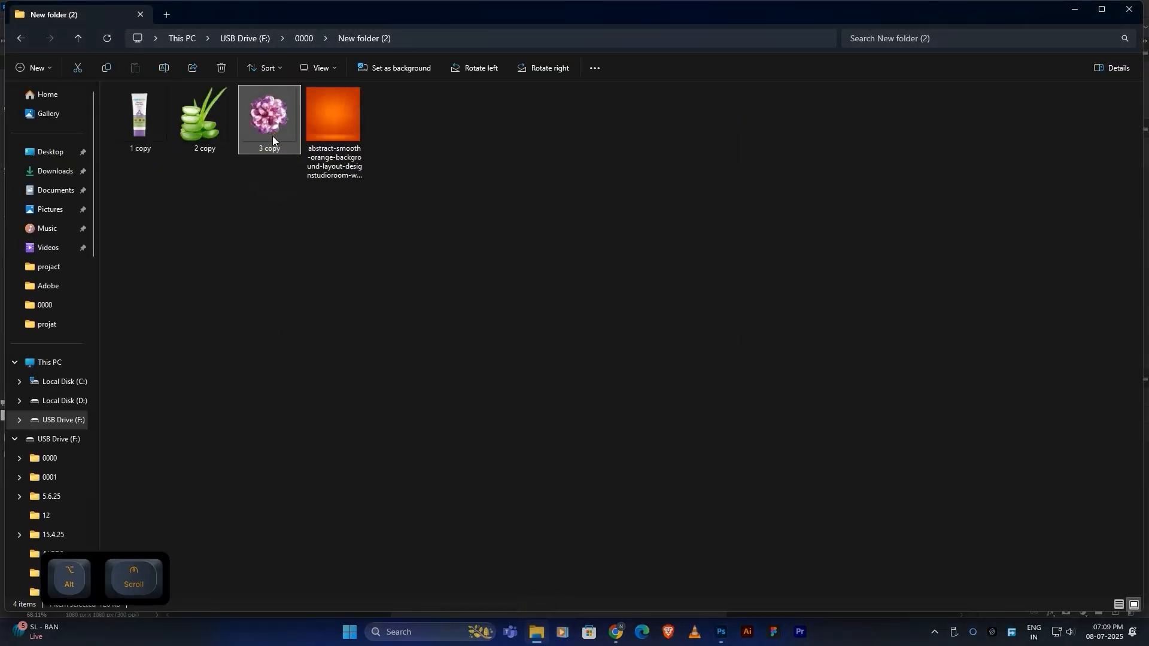
{"action": "left_click", "coordinate": [203, 131]}
{"action": "left_click_drag", "start_coordinate": [204, 131], "coordinate": [525, 462]}
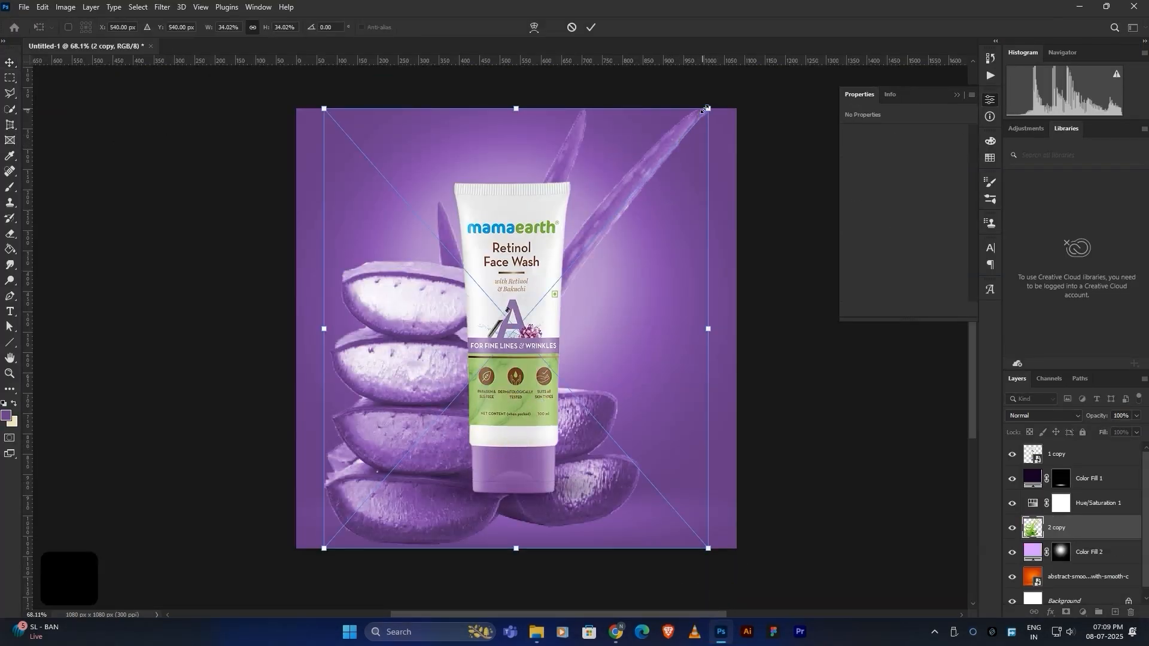
Shrink the aloe to about 444 × 506 px beside the tube's lower left side and move its layer above Color Fill 1.
{"action": "left_click_drag", "start_coordinate": [695, 115], "coordinate": [599, 221]}
{"action": "left_click_drag", "start_coordinate": [594, 274], "coordinate": [532, 333]}
{"action": "left_click", "coordinate": [590, 28]}
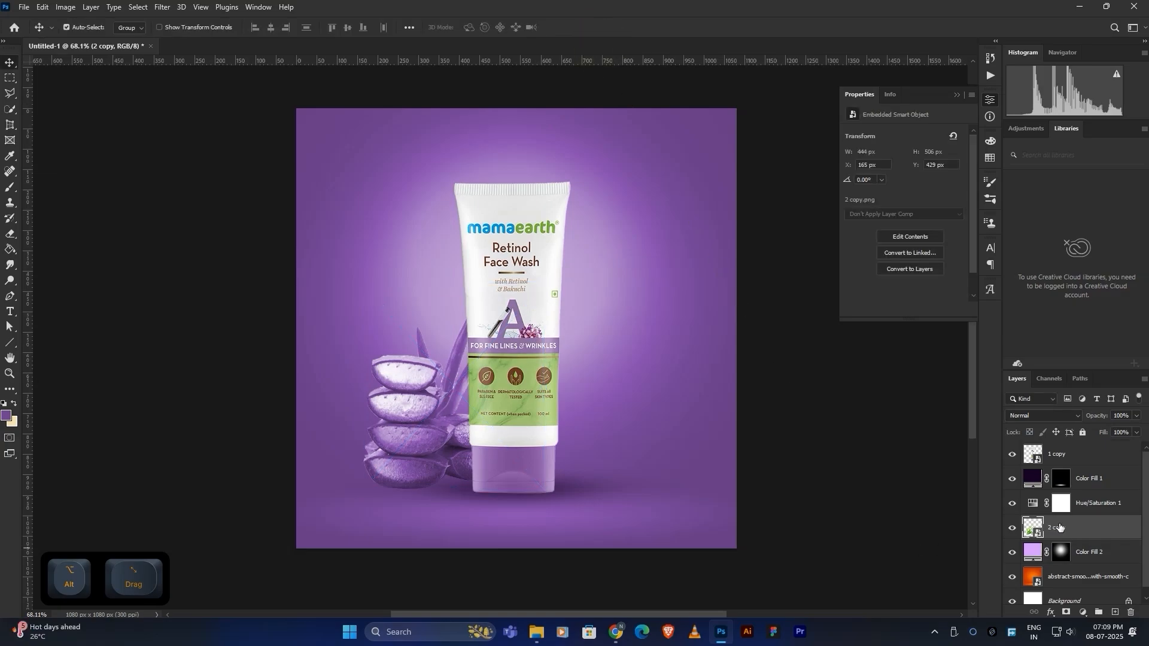
{"action": "left_click_drag", "start_coordinate": [1060, 527], "coordinate": [1085, 479]}
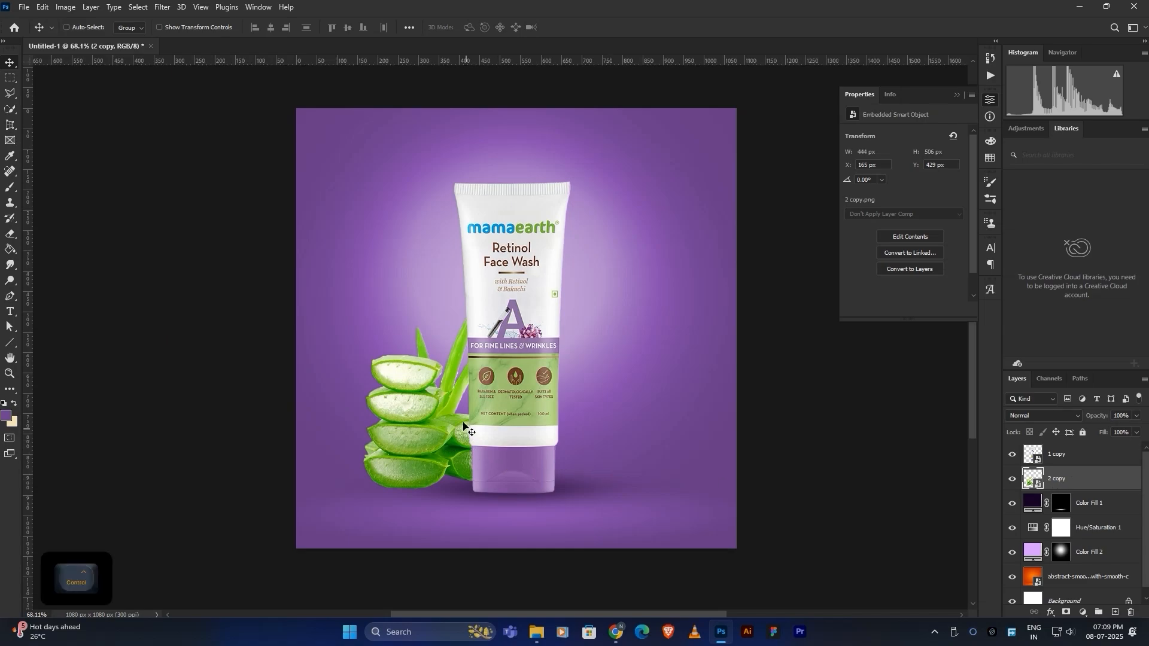
Flip the aloe horizontally, shrink it to about 388 × 442 px, and tuck it behind the tube's lower left edge at floor level.
{"action": "key", "text": "ctrl+t"}
{"action": "right_click", "coordinate": [496, 436]}
{"action": "left_click", "coordinate": [488, 400]}
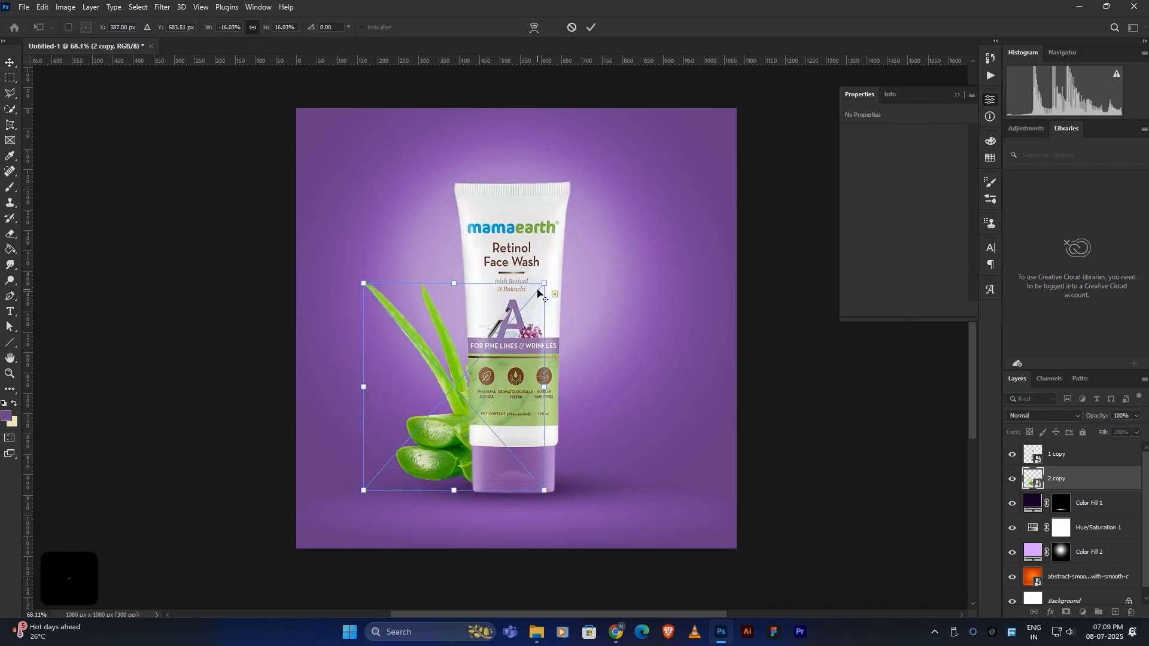
{"action": "left_click_drag", "start_coordinate": [544, 283], "coordinate": [533, 296]}
{"action": "left_click_drag", "start_coordinate": [506, 373], "coordinate": [506, 387]}
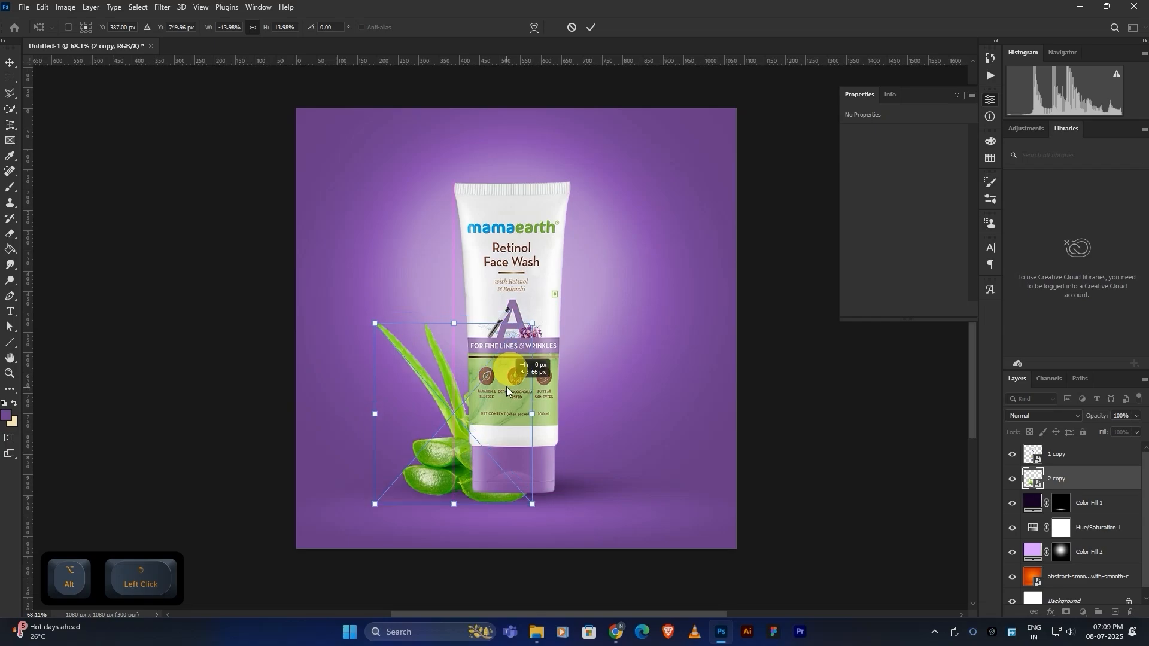
{"action": "left_click", "coordinate": [590, 28]}
{"action": "key", "text": "Left"}
{"action": "key", "text": "Left"}
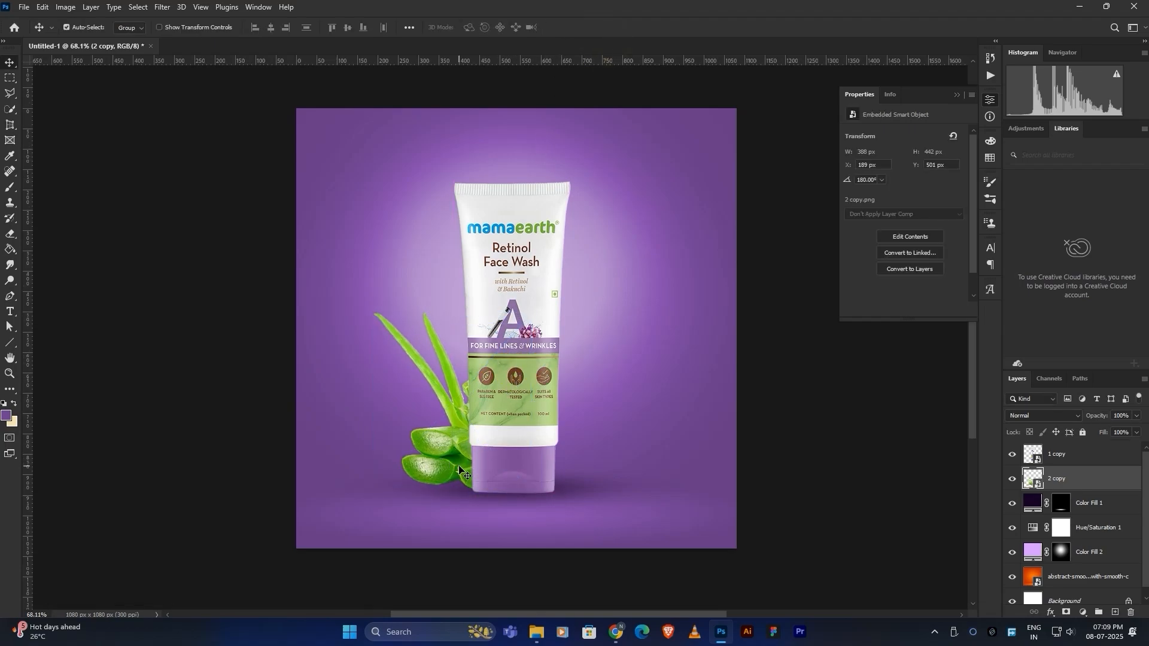
{"action": "scroll", "coordinate": [459, 468], "scroll_direction": "up", "scroll_amount": 5}
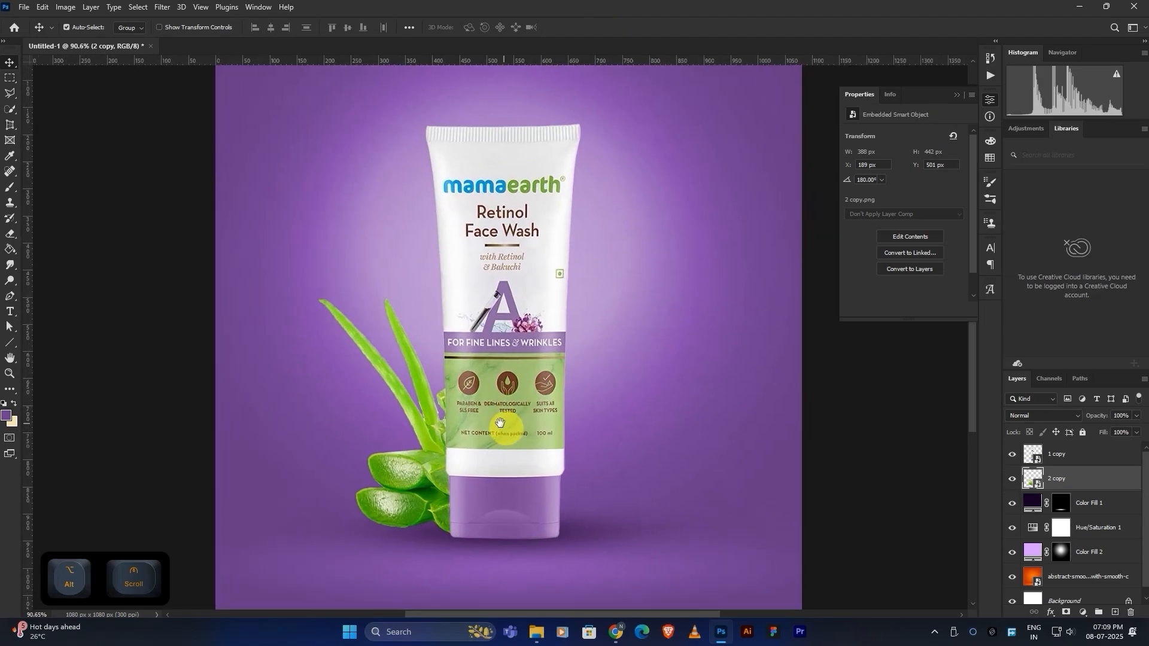
{"action": "scroll", "coordinate": [489, 420], "scroll_direction": "down", "scroll_amount": 5, "text": "alt"}
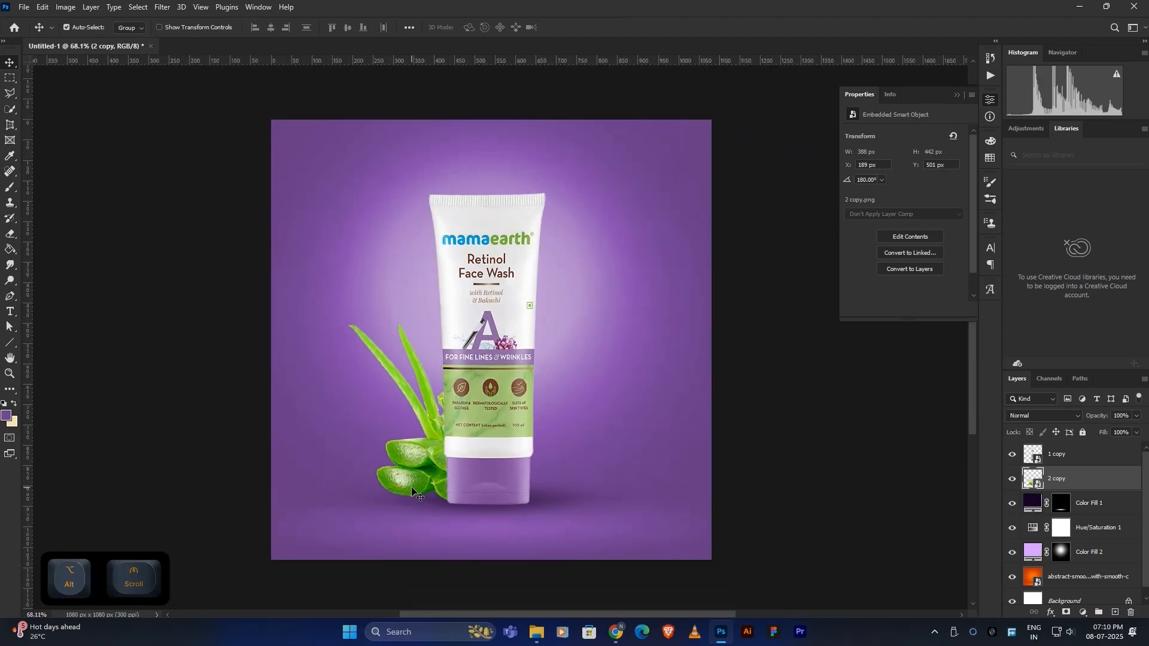
{"action": "scroll", "coordinate": [499, 450], "scroll_direction": "up", "scroll_amount": 1}
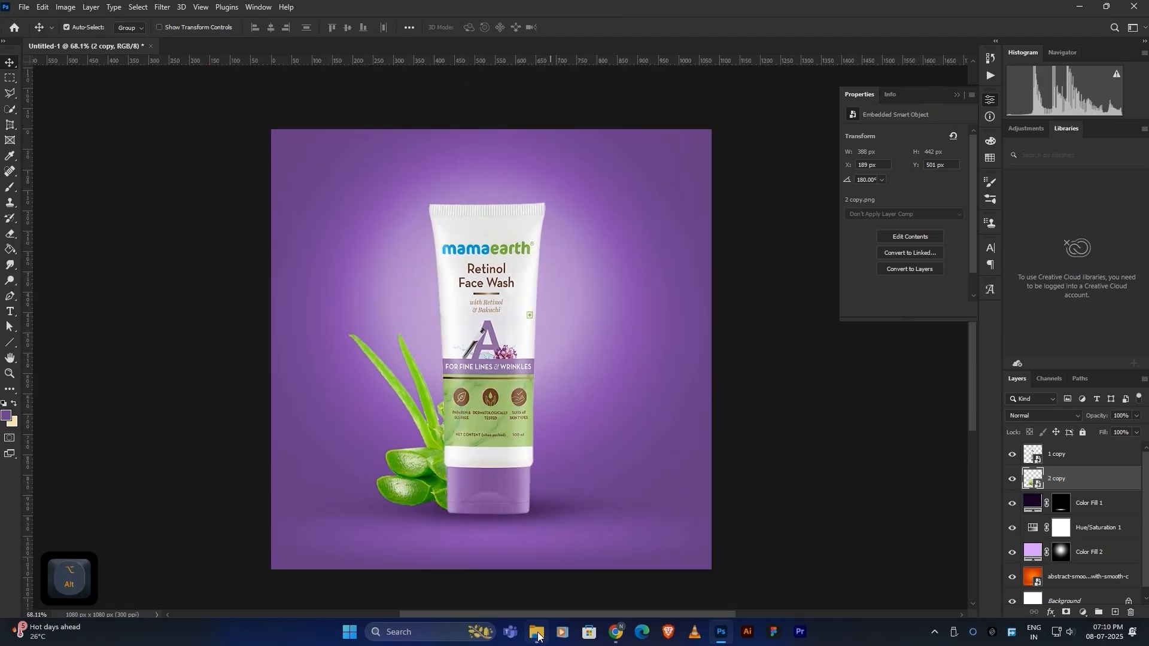
{"action": "left_click", "coordinate": [506, 472]}
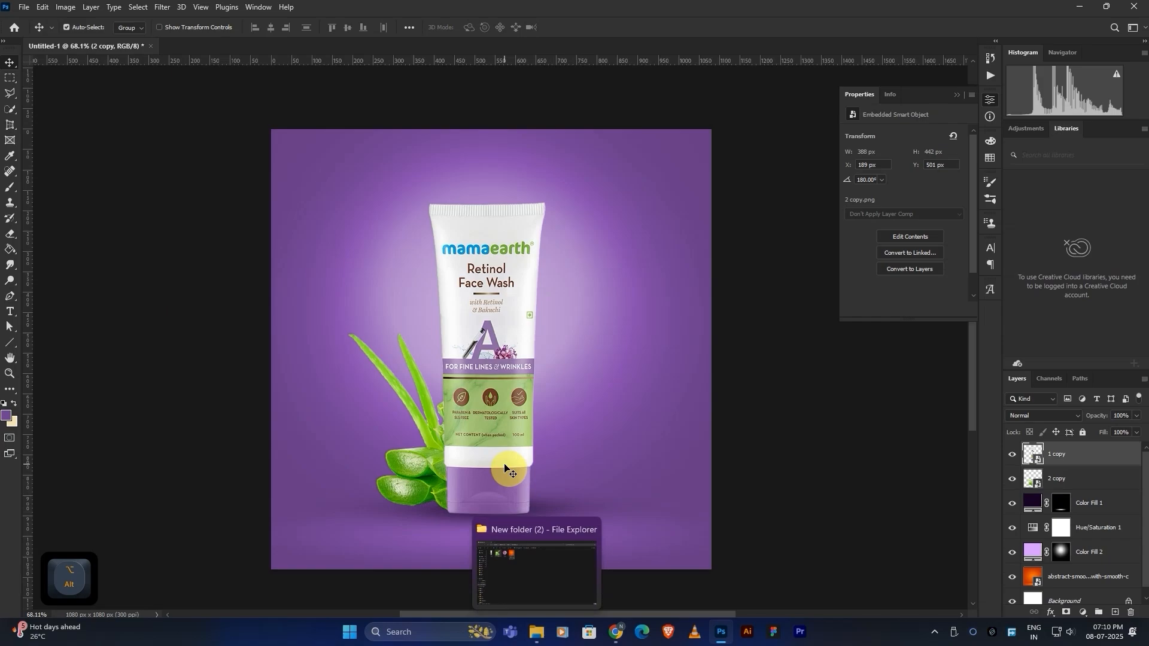
{"action": "left_click", "coordinate": [431, 466]}
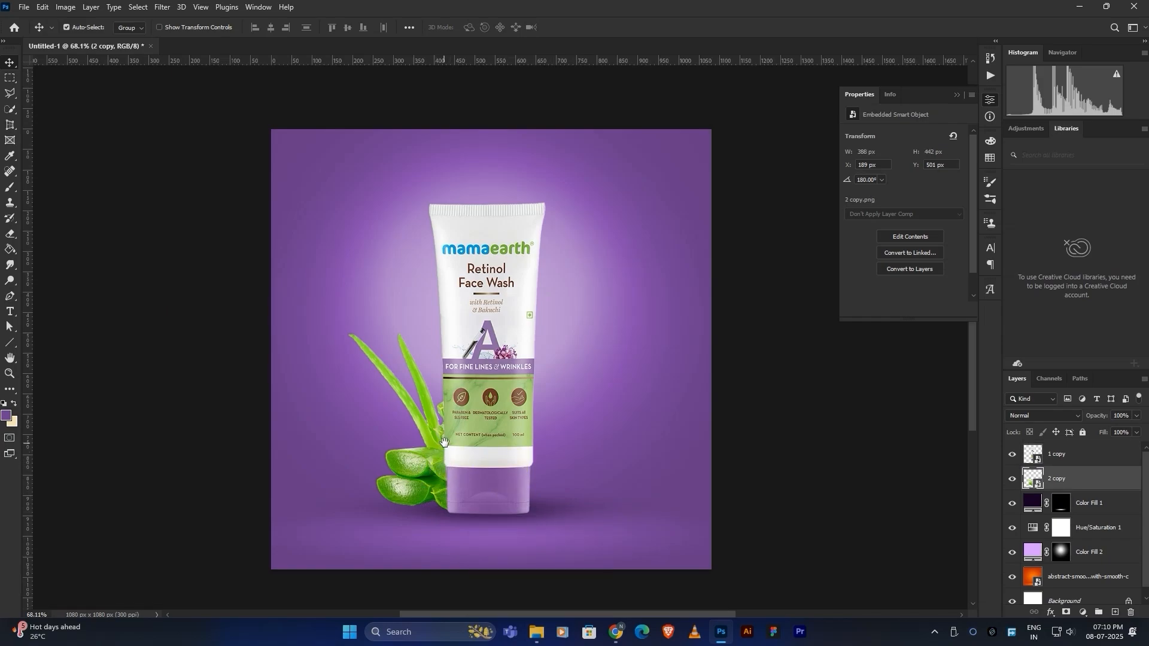
{"action": "mouse_move", "coordinate": [444, 441]}
{"action": "left_mouse_down"}
{"action": "mouse_move", "coordinate": [477, 432]}
{"action": "mouse_move", "coordinate": [441, 442]}
{"action": "left_mouse_up"}
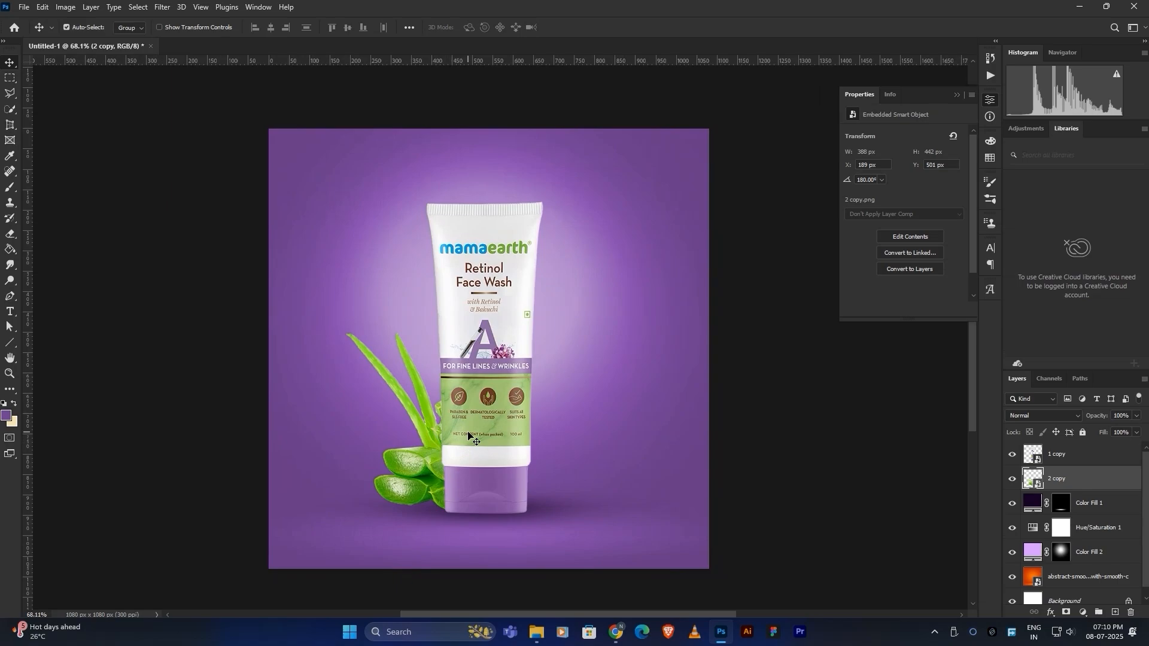
Hide the aloe layer and make the tube layer "1 copy" active.
{"action": "left_click", "coordinate": [1012, 479]}
{"action": "left_click", "coordinate": [1054, 454]}
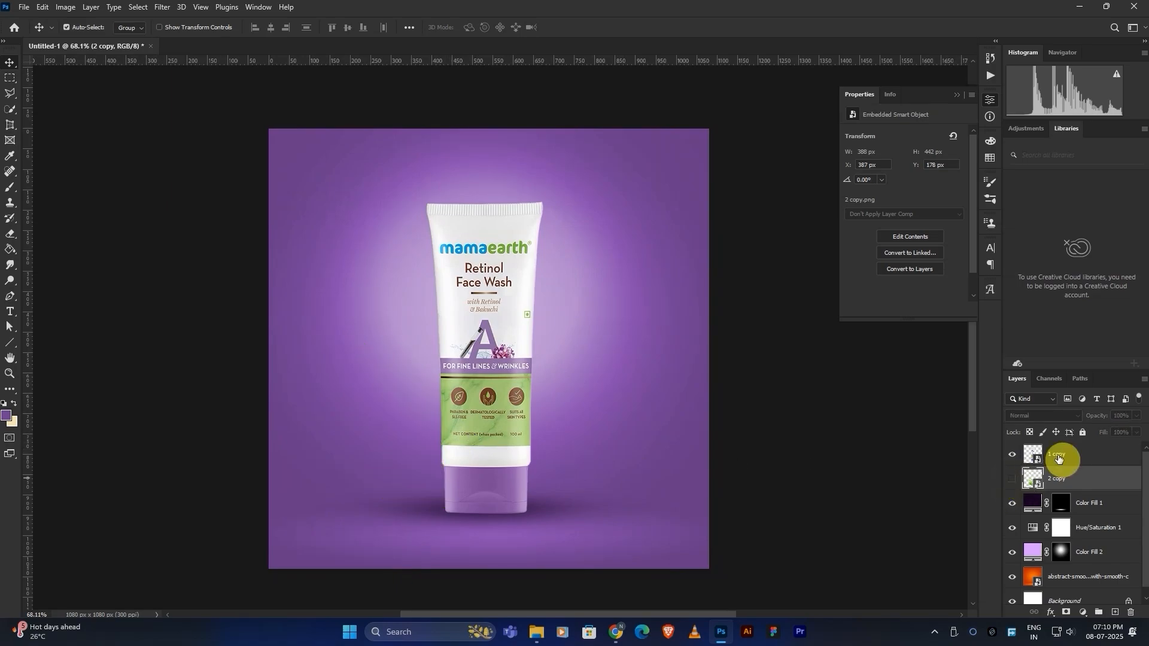
{"action": "left_click", "coordinate": [1012, 456]}
{"action": "left_click", "coordinate": [1012, 457]}
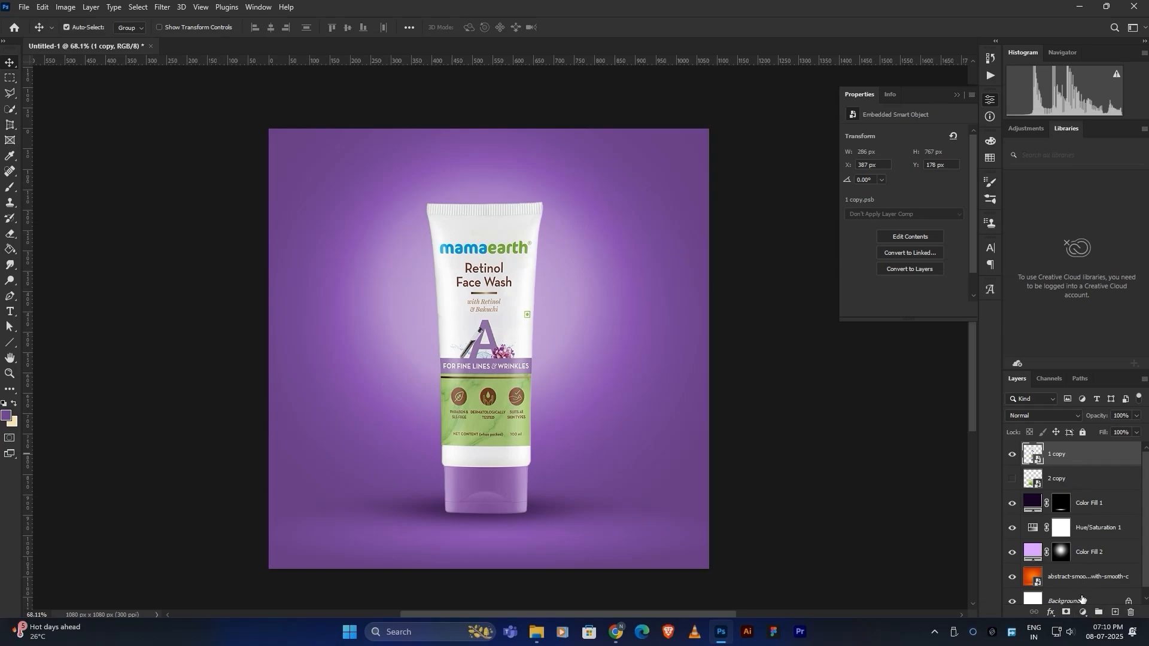
Add a Brightness/Contrast adjustment above the tube, raise its brightness, and clip it to the tube layer.
{"action": "left_click", "coordinate": [1083, 613]}
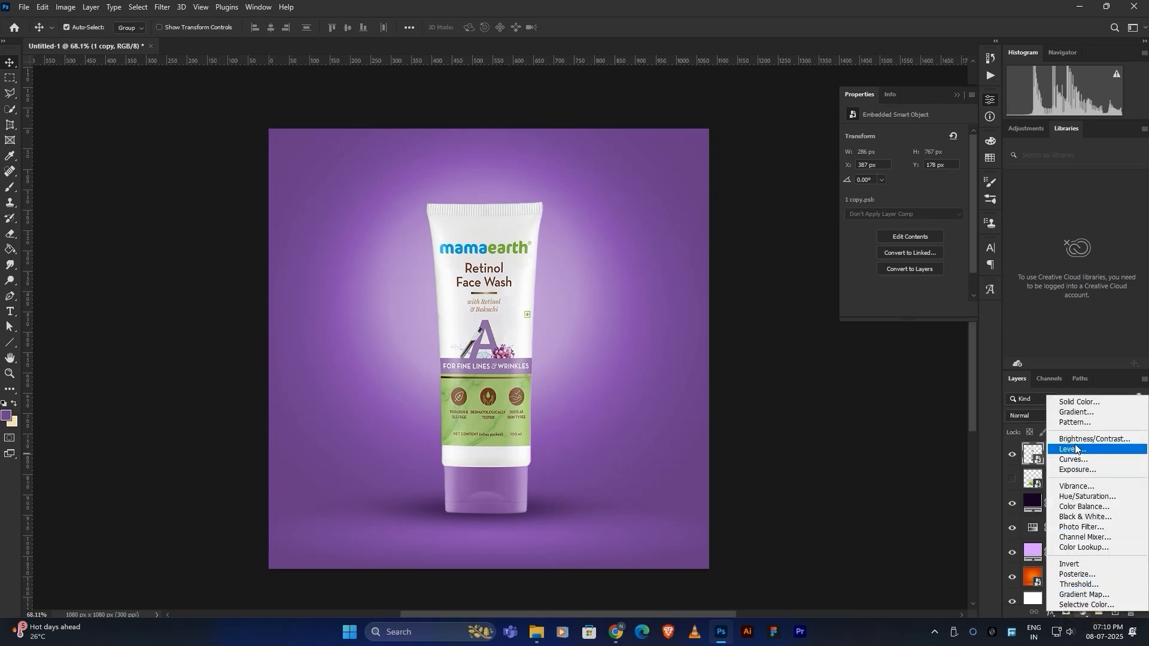
{"action": "left_click", "coordinate": [1075, 440]}
{"action": "left_click_drag", "start_coordinate": [904, 167], "coordinate": [923, 168]}
{"action": "left_click", "coordinate": [888, 309]}
Invert the Brightness/Contrast mask and paint white down the tube's right side with a soft 150 px brush at 10% flow.
{"action": "left_click", "coordinate": [1067, 458]}
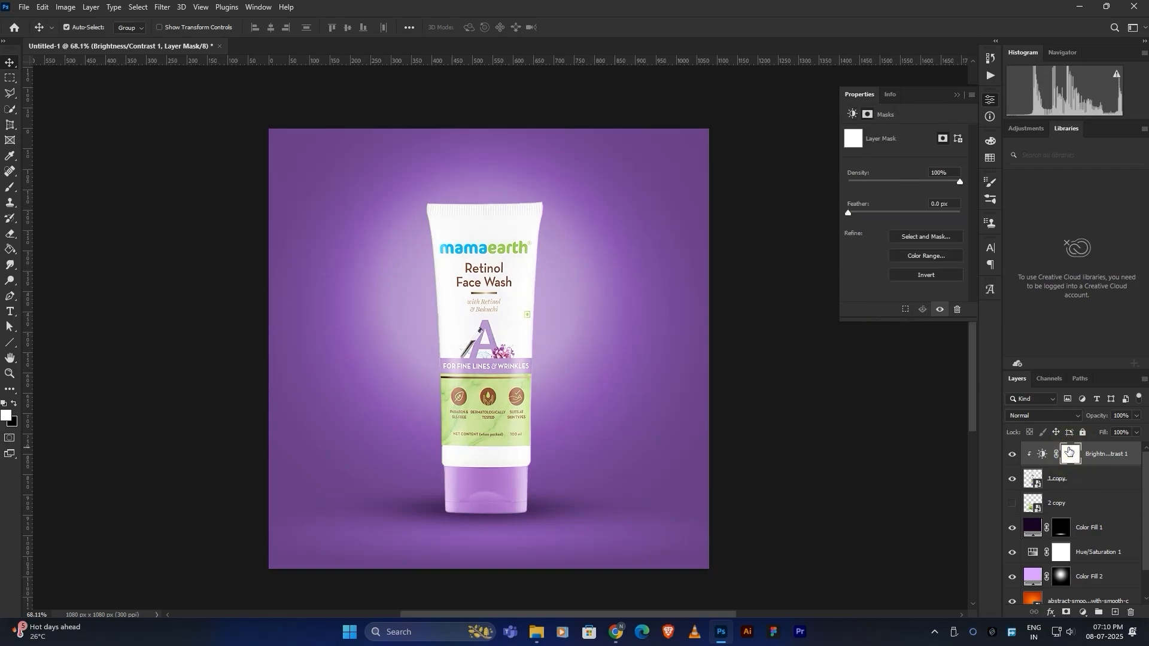
{"action": "key", "text": "ctrl+i"}
{"action": "left_click", "coordinate": [11, 187]}
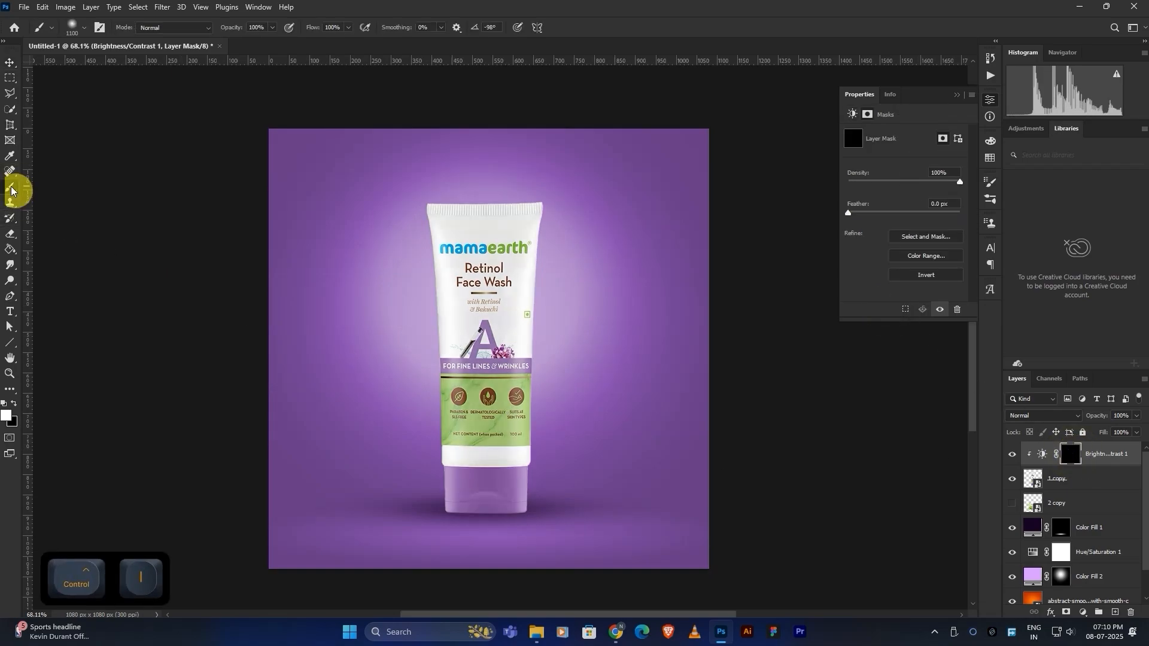
{"action": "left_click", "coordinate": [314, 29]}
{"action": "left_click_drag", "start_coordinate": [290, 32], "coordinate": [262, 33]}
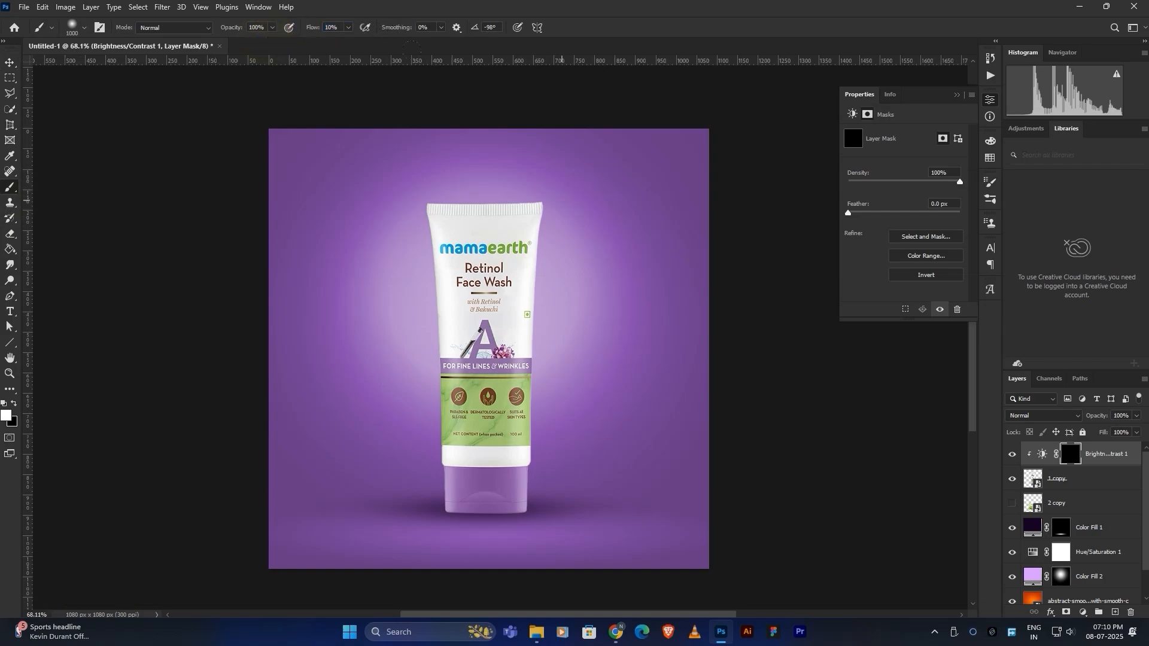
{"action": "left_click_drag", "start_coordinate": [526, 209], "coordinate": [527, 437]}
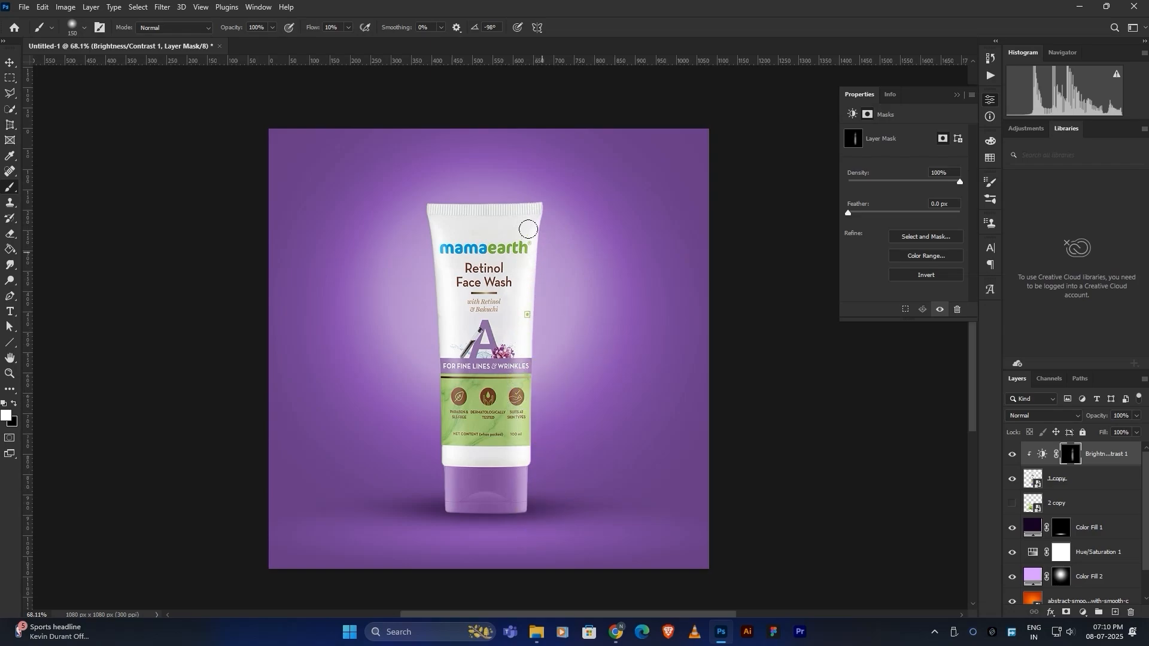
{"action": "left_click_drag", "start_coordinate": [524, 233], "coordinate": [539, 529]}
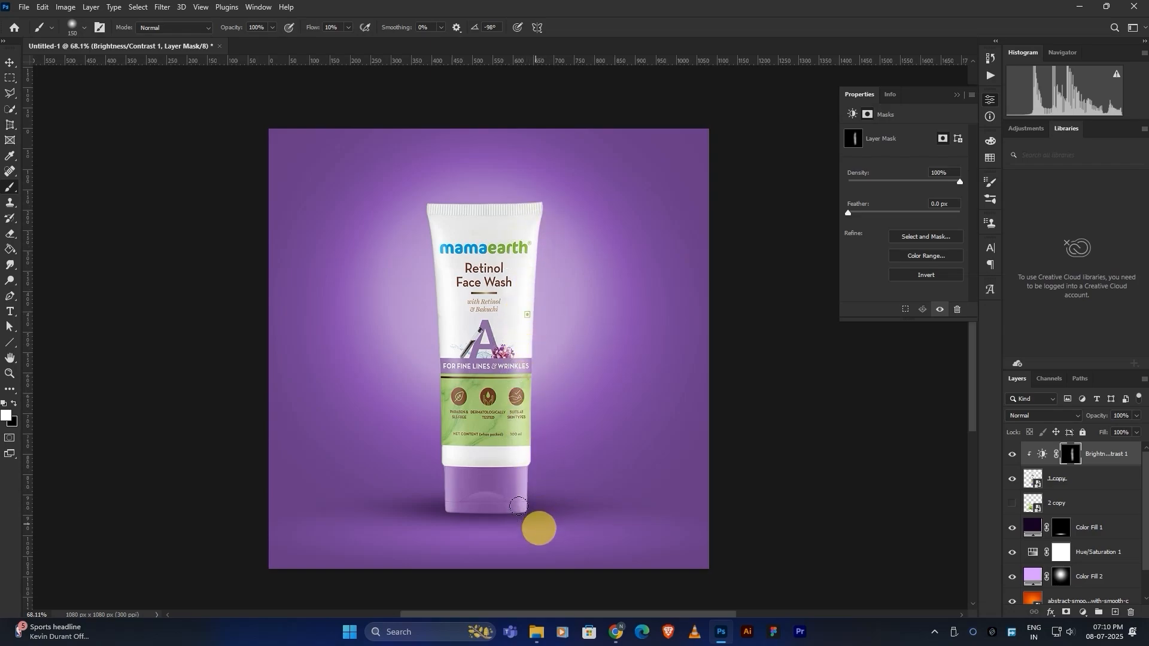
{"action": "left_click_drag", "start_coordinate": [527, 338], "coordinate": [526, 526]}
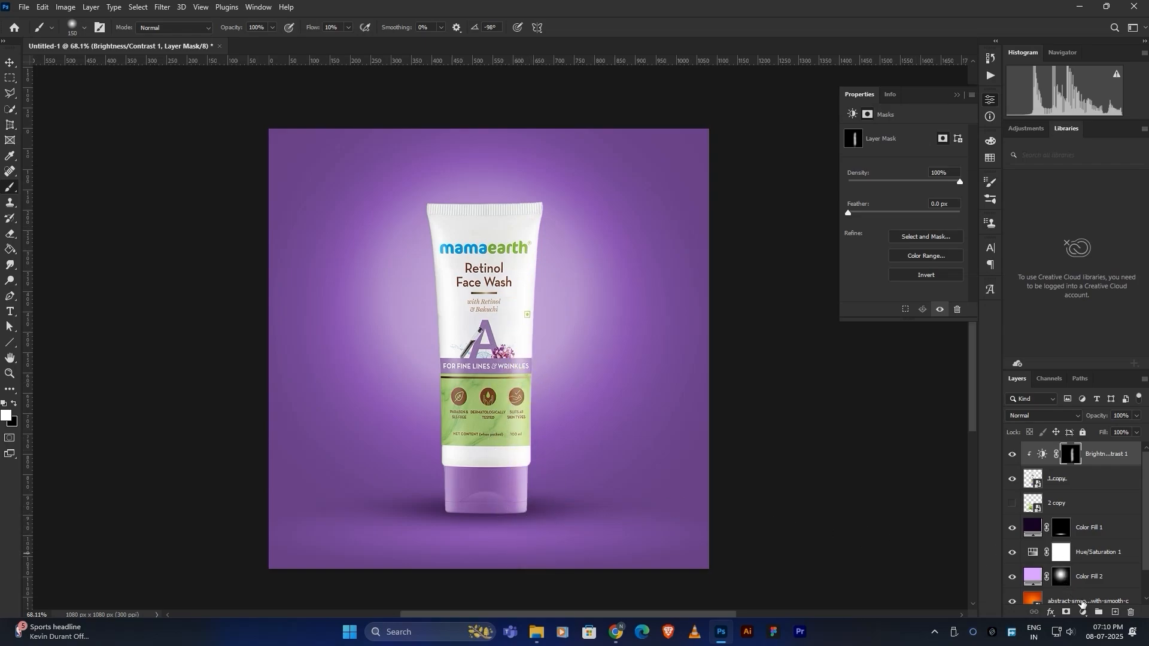
Add a Levels adjustment clipped to the tube and raise its black input level to 119.
{"action": "left_click", "coordinate": [1084, 613]}
{"action": "left_click", "coordinate": [1085, 458]}
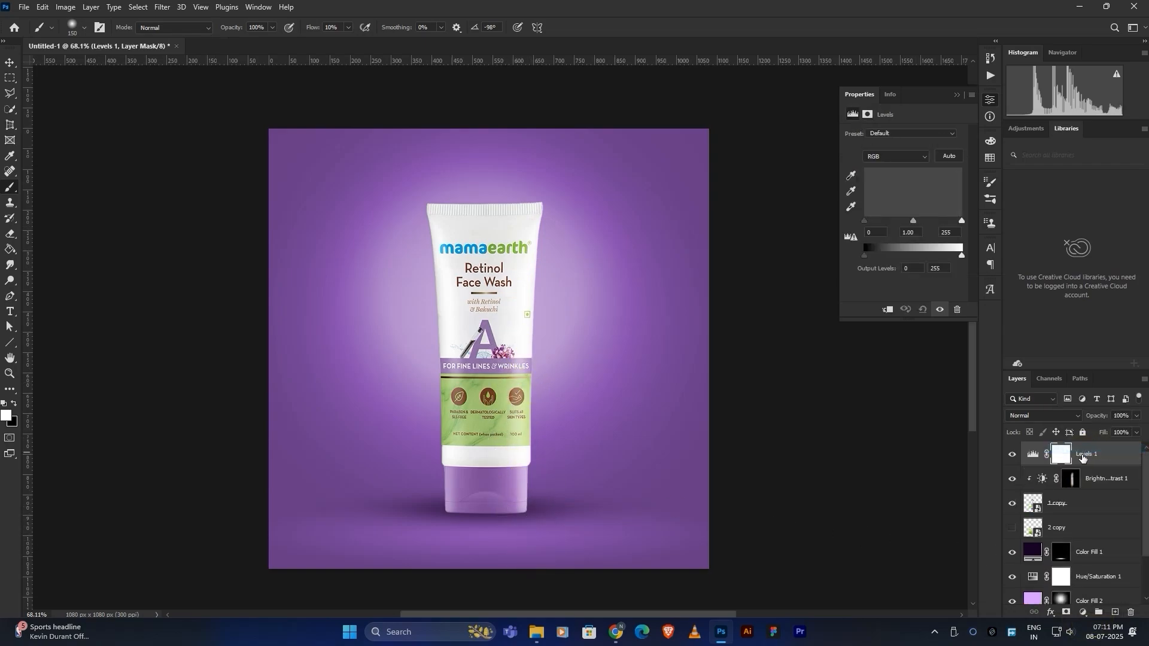
{"action": "left_click_drag", "start_coordinate": [864, 223], "coordinate": [911, 226]}
{"action": "left_click", "coordinate": [889, 309]}
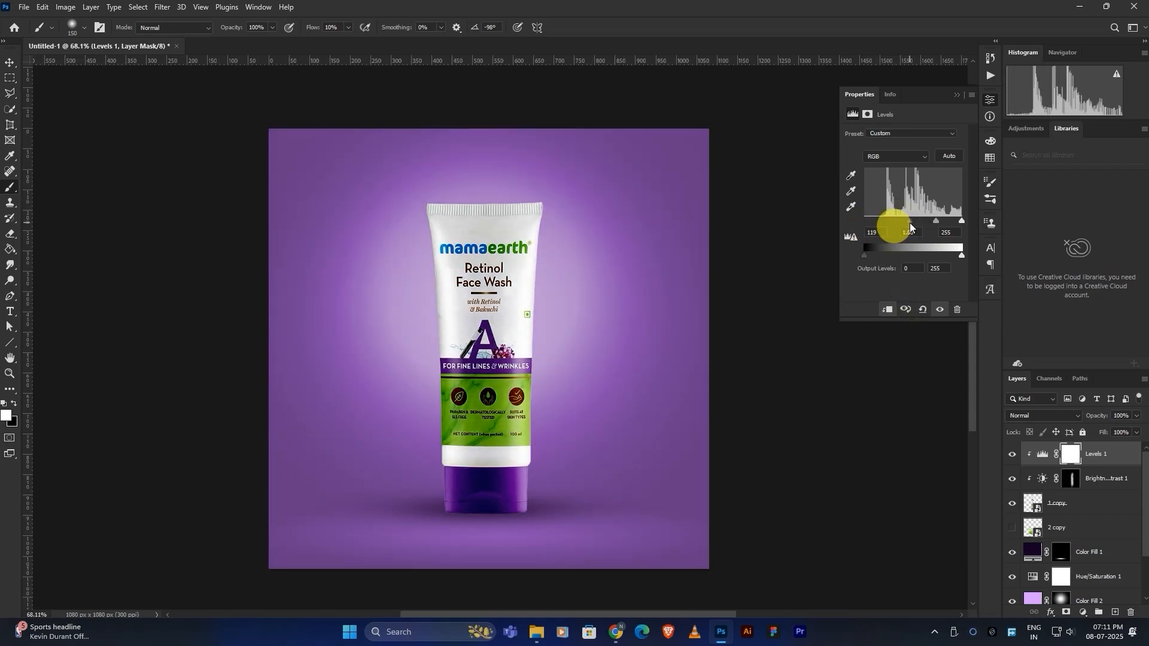
Invert the Levels mask and paint white down the tube's left side with a soft 125 px brush at 10% flow.
{"action": "left_click", "coordinate": [1070, 454]}
{"action": "key", "text": "ctrl+i"}
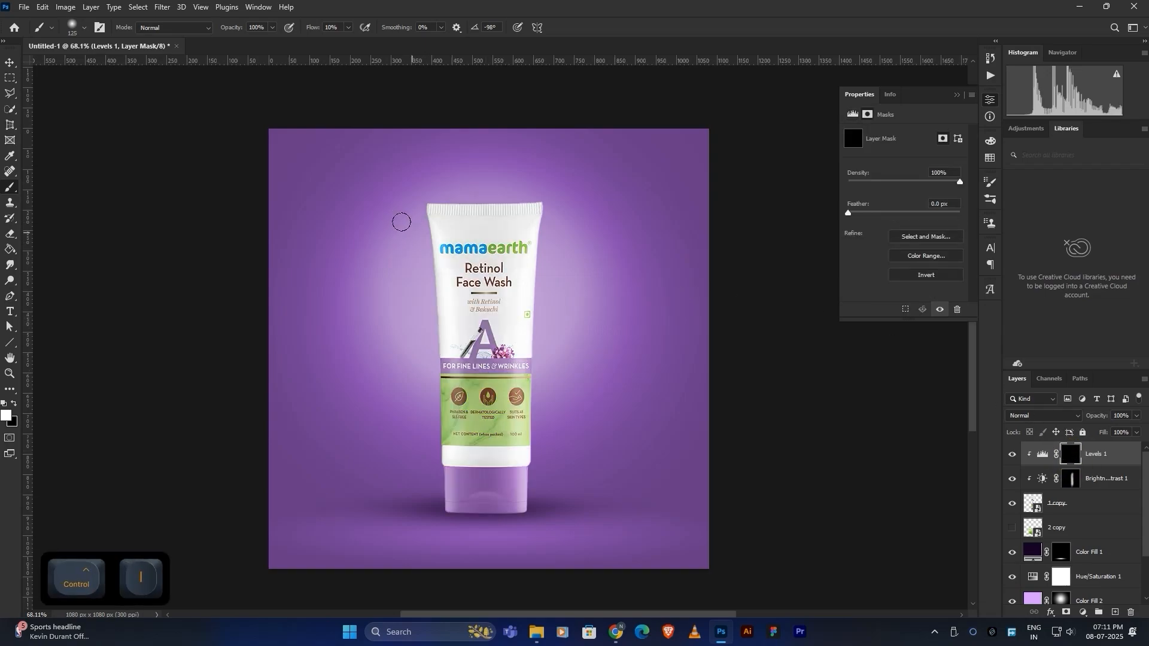
{"action": "left_click_drag", "start_coordinate": [419, 222], "coordinate": [436, 353]}
{"action": "left_click_drag", "start_coordinate": [432, 258], "coordinate": [436, 365]}
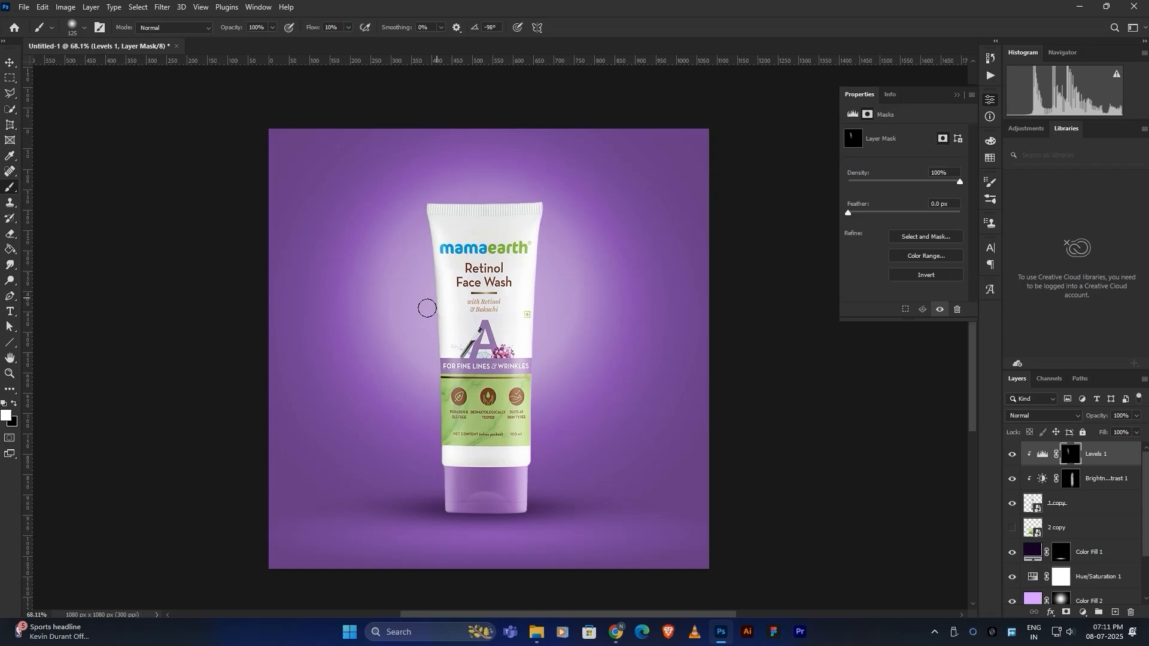
{"action": "left_click_drag", "start_coordinate": [431, 323], "coordinate": [441, 437]}
{"action": "left_click_drag", "start_coordinate": [423, 353], "coordinate": [451, 515]}
{"action": "mouse_move", "coordinate": [431, 427]}
{"action": "left_mouse_down"}
{"action": "mouse_move", "coordinate": [452, 497]}
{"action": "mouse_move", "coordinate": [444, 365]}
{"action": "left_mouse_up"}
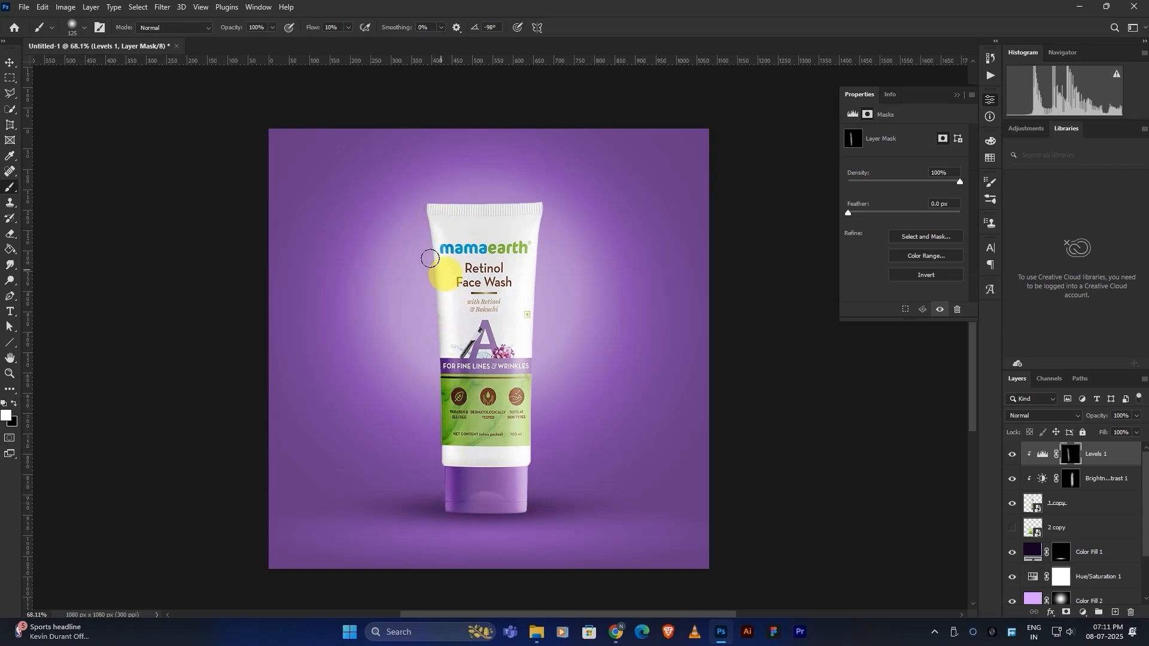
{"action": "mouse_move", "coordinate": [430, 258]}
{"action": "left_mouse_down"}
{"action": "mouse_move", "coordinate": [421, 251]}
{"action": "mouse_move", "coordinate": [443, 496]}
{"action": "left_mouse_up"}
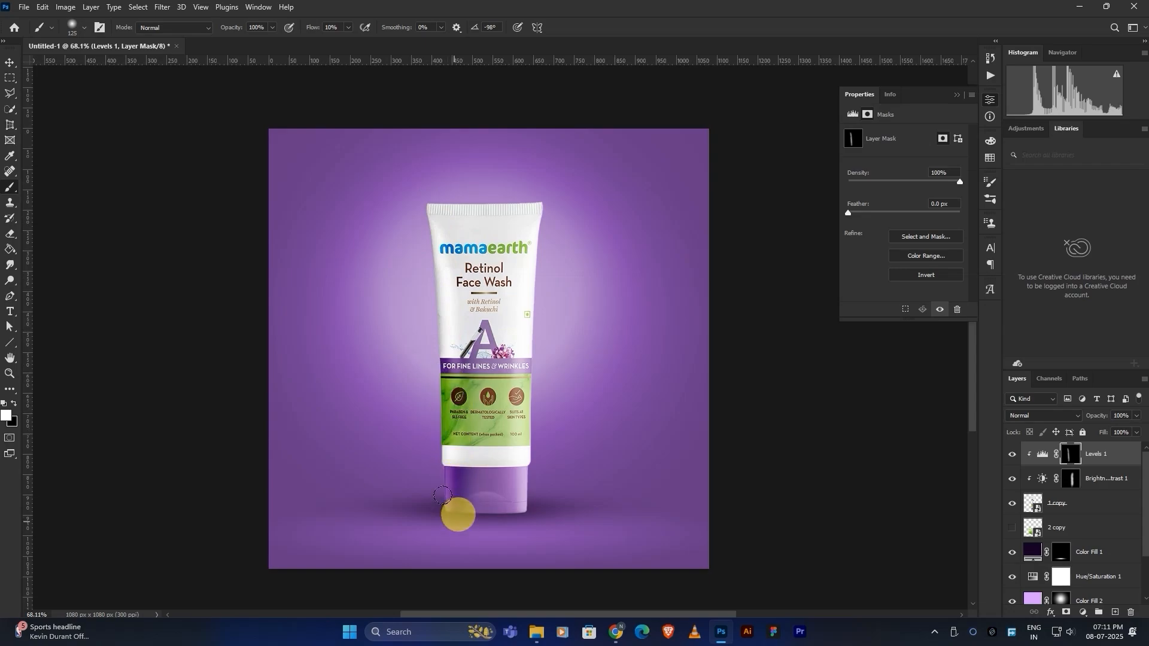
{"action": "left_click", "coordinate": [444, 270]}
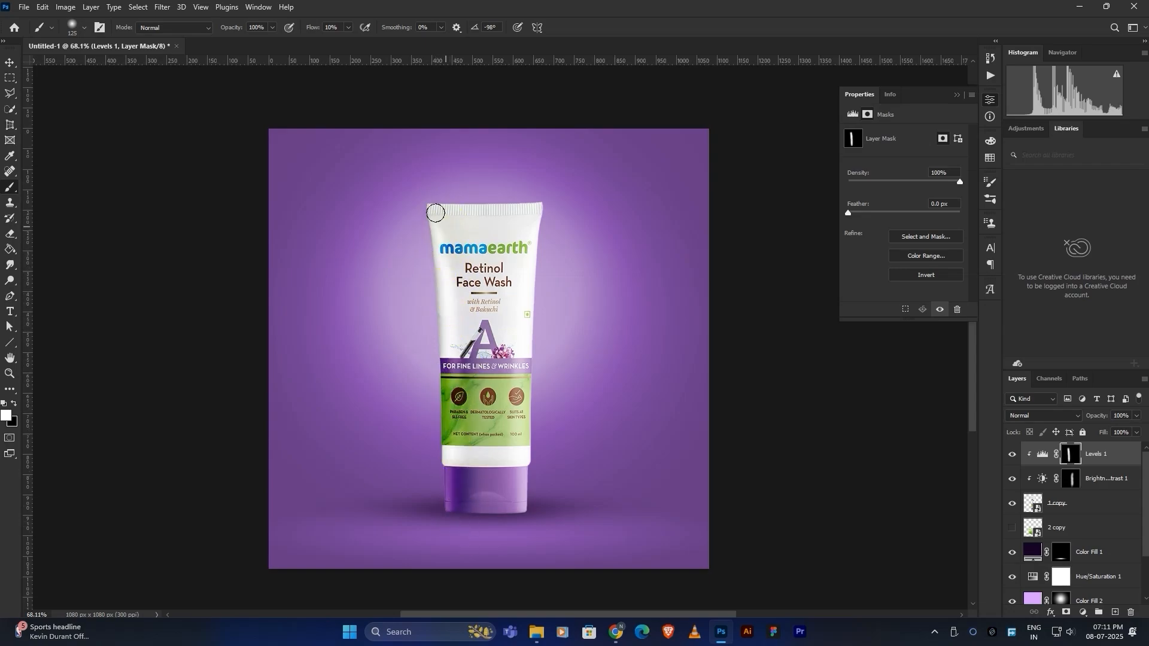
{"action": "mouse_move", "coordinate": [460, 350]}
{"action": "left_mouse_down"}
{"action": "mouse_move", "coordinate": [467, 429]}
{"action": "mouse_move", "coordinate": [454, 449]}
{"action": "mouse_move", "coordinate": [475, 503]}
{"action": "left_mouse_up"}
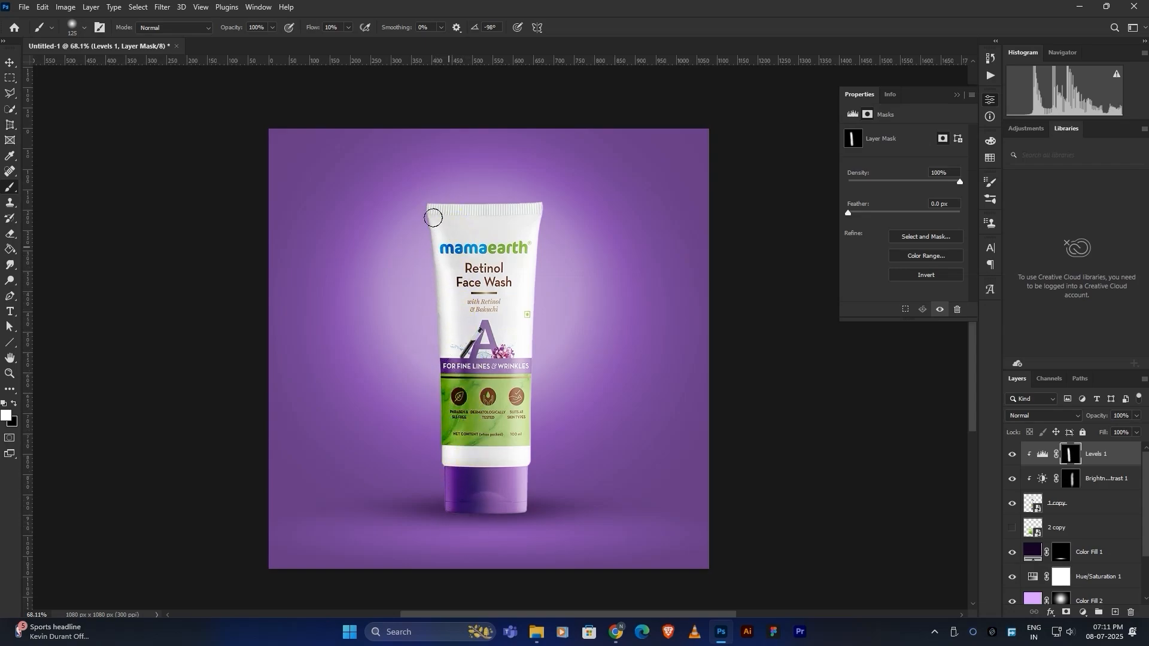
{"action": "mouse_move", "coordinate": [442, 254]}
{"action": "left_mouse_down"}
{"action": "mouse_move", "coordinate": [468, 473]}
{"action": "mouse_move", "coordinate": [450, 517]}
{"action": "left_mouse_up"}
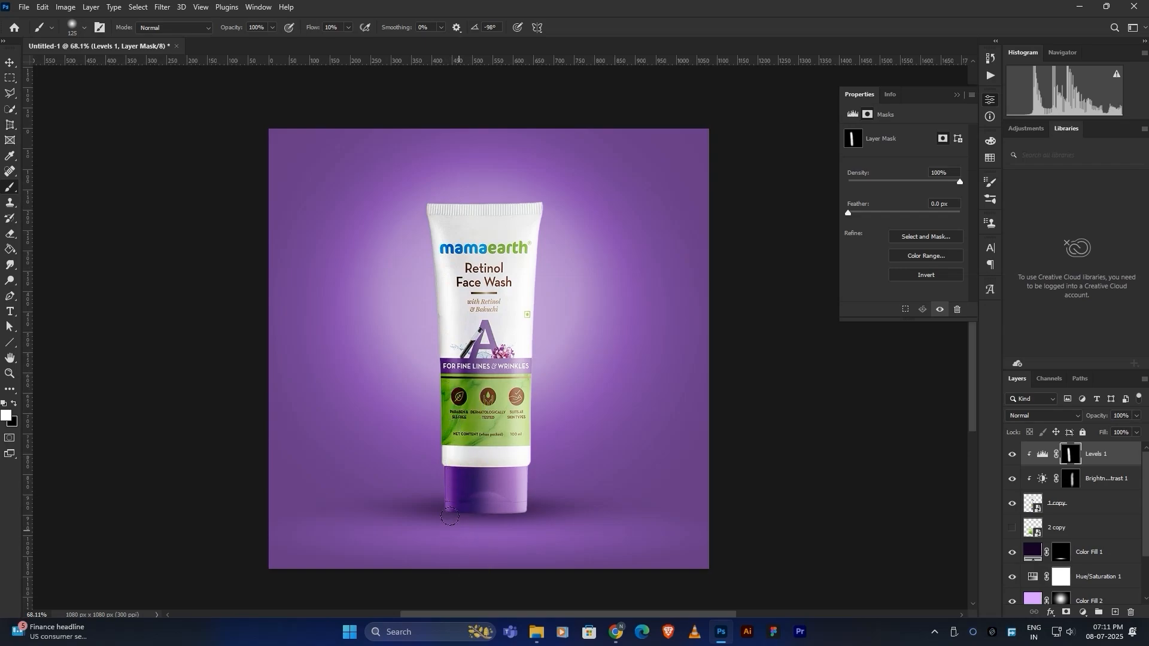
Add an Exposure adjustment above the Levels adjustment, set exposure to +0.68, and clip it to the tube.
{"action": "scroll", "coordinate": [530, 460], "scroll_direction": "down", "scroll_amount": 1}
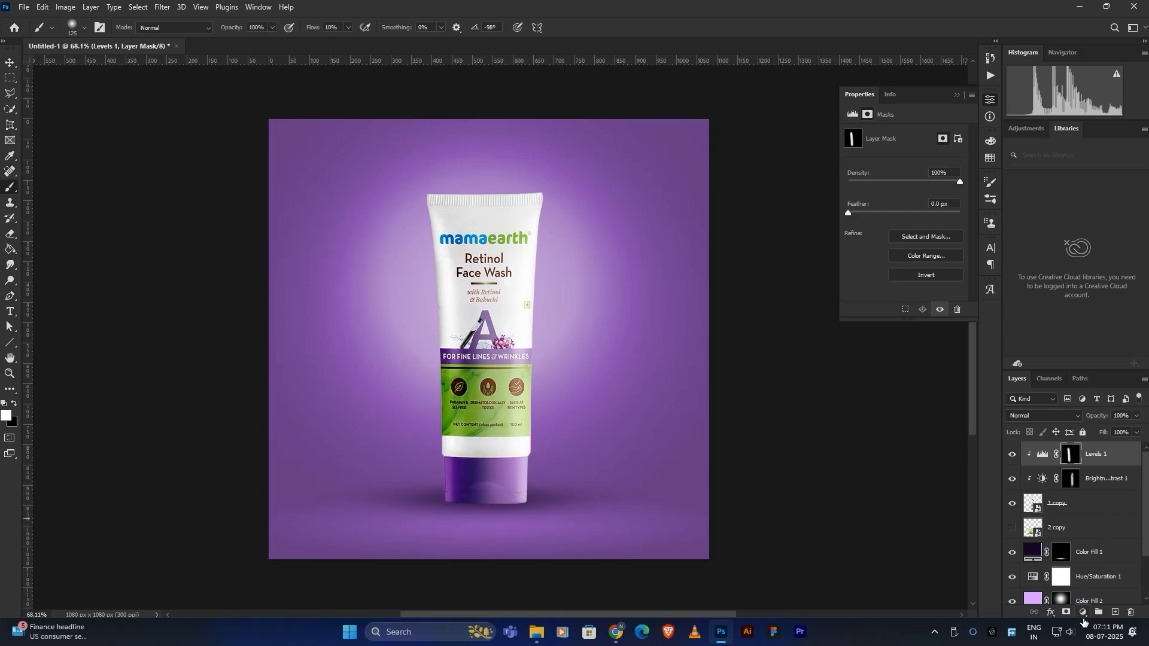
{"action": "left_click", "coordinate": [1083, 613]}
{"action": "left_click", "coordinate": [1088, 479]}
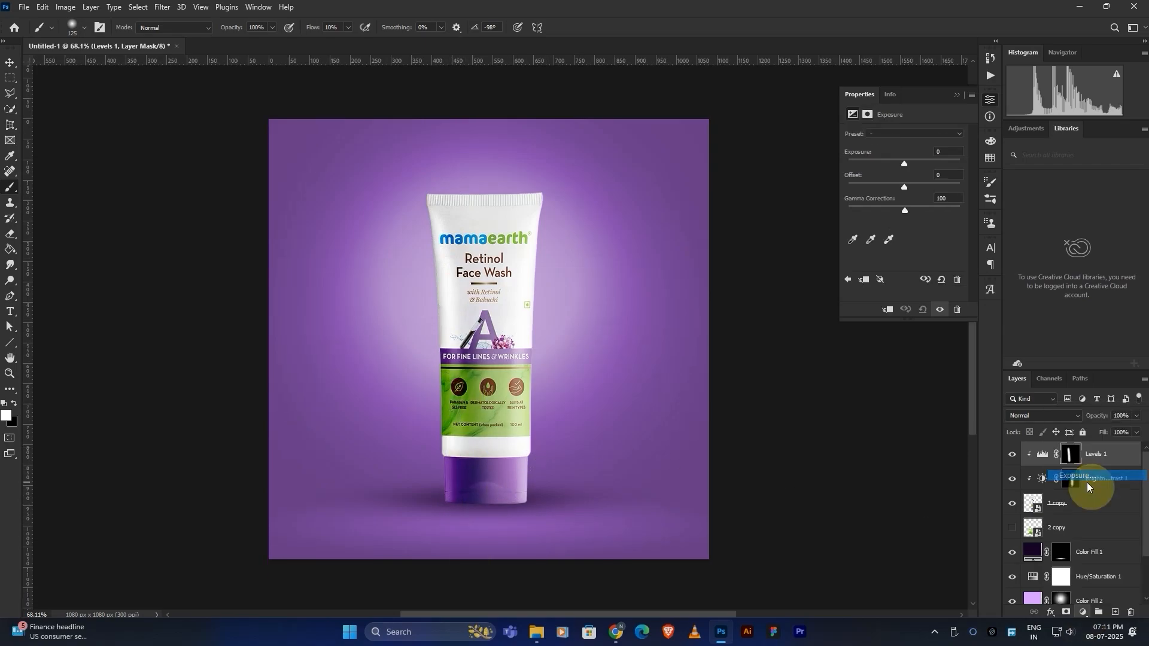
{"action": "left_click_drag", "start_coordinate": [905, 164], "coordinate": [910, 165]}
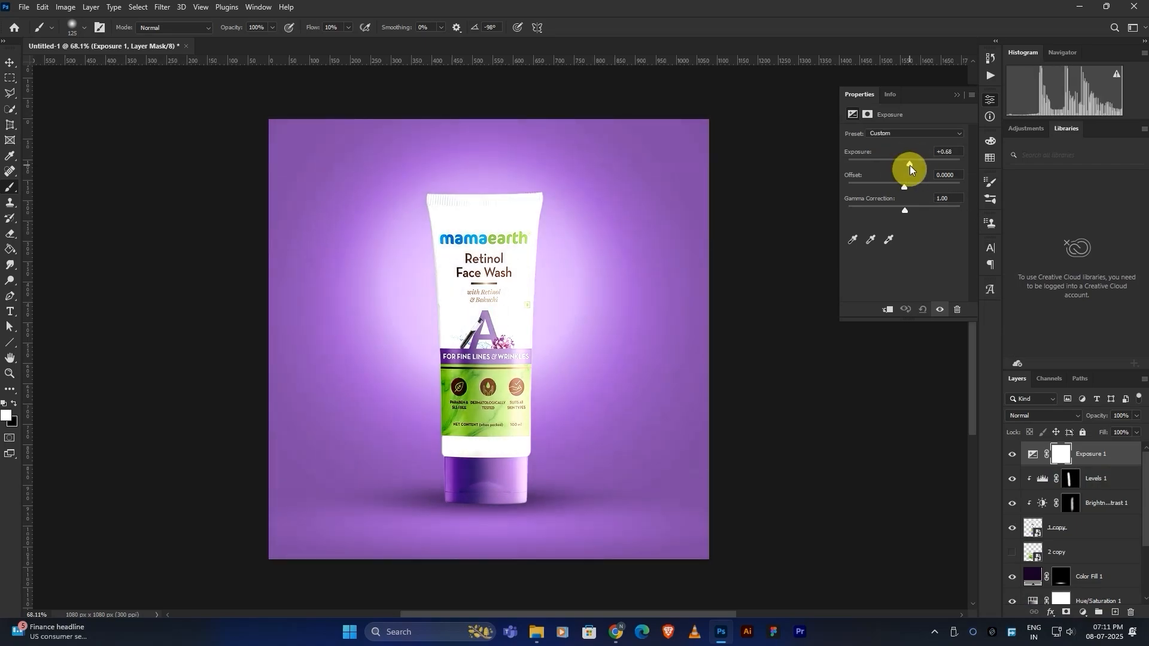
{"action": "left_click", "coordinate": [887, 311]}
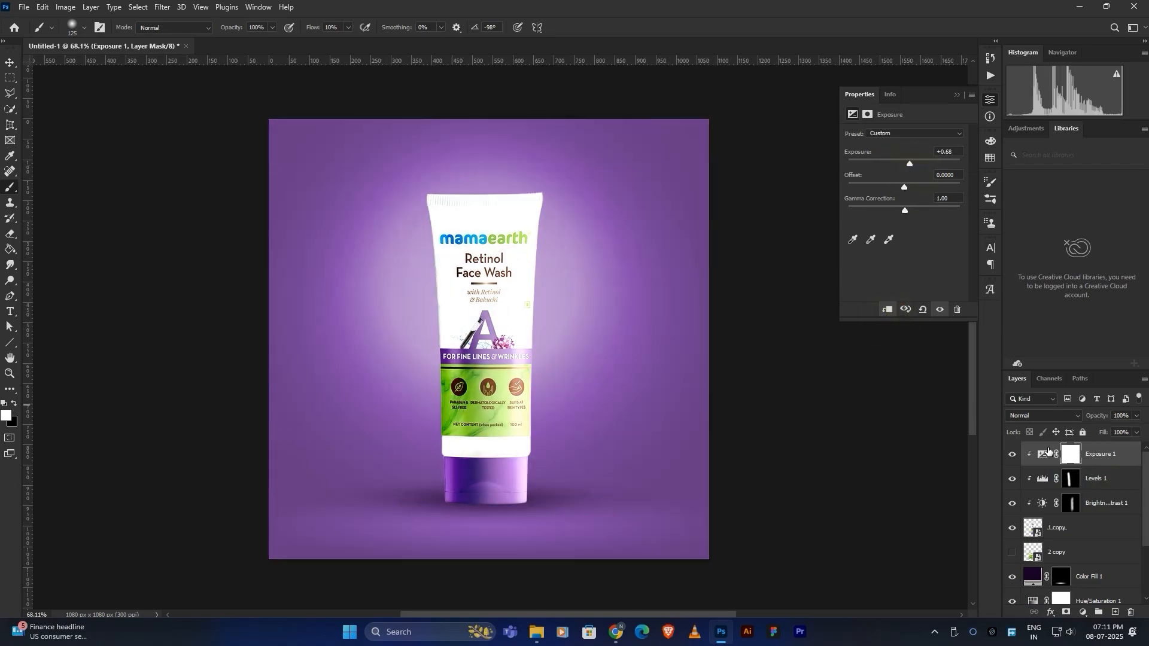
Invert the Exposure mask and paint white down the tube's right edge with the soft 125 px brush at 10% flow.
{"action": "left_click", "coordinate": [1075, 460]}
{"action": "key", "text": "ctrl+i"}
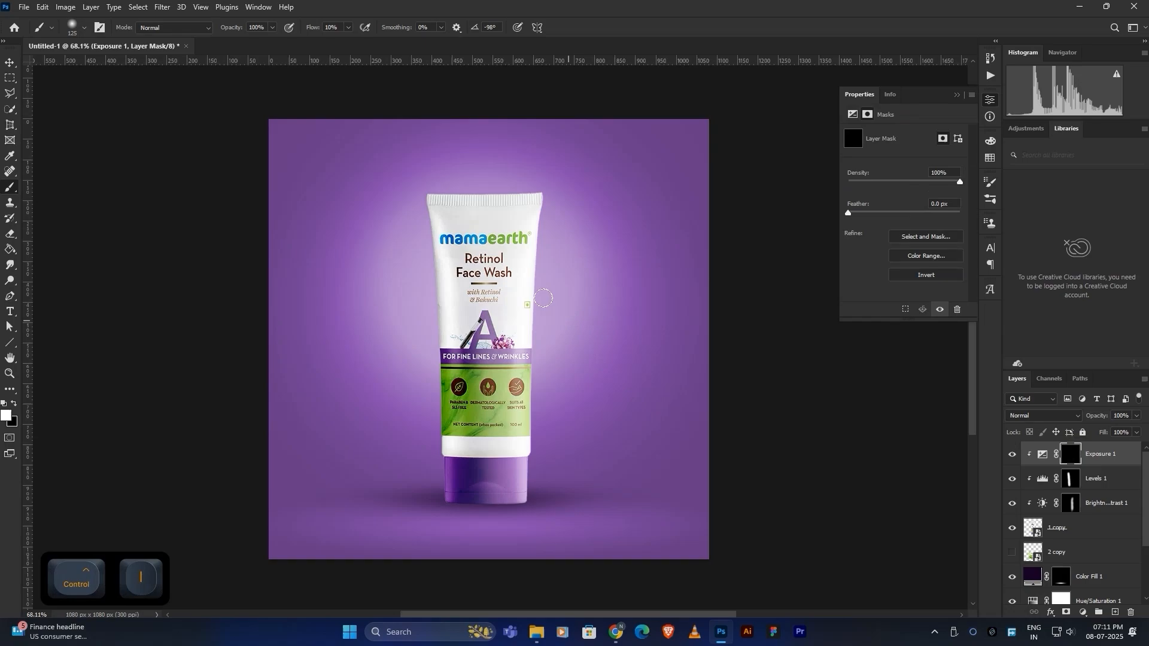
{"action": "left_click_drag", "start_coordinate": [530, 210], "coordinate": [526, 282]}
{"action": "left_click_drag", "start_coordinate": [524, 240], "coordinate": [524, 363]}
{"action": "left_click_drag", "start_coordinate": [530, 430], "coordinate": [531, 372]}
{"action": "left_click_drag", "start_coordinate": [532, 508], "coordinate": [523, 432]}
{"action": "mouse_move", "coordinate": [525, 506]}
{"action": "left_mouse_down"}
{"action": "mouse_move", "coordinate": [518, 190]}
{"action": "mouse_move", "coordinate": [554, 326]}
{"action": "mouse_move", "coordinate": [588, 371]}
{"action": "left_mouse_up"}
{"action": "scroll", "coordinate": [594, 380], "scroll_direction": "down", "scroll_amount": 2}
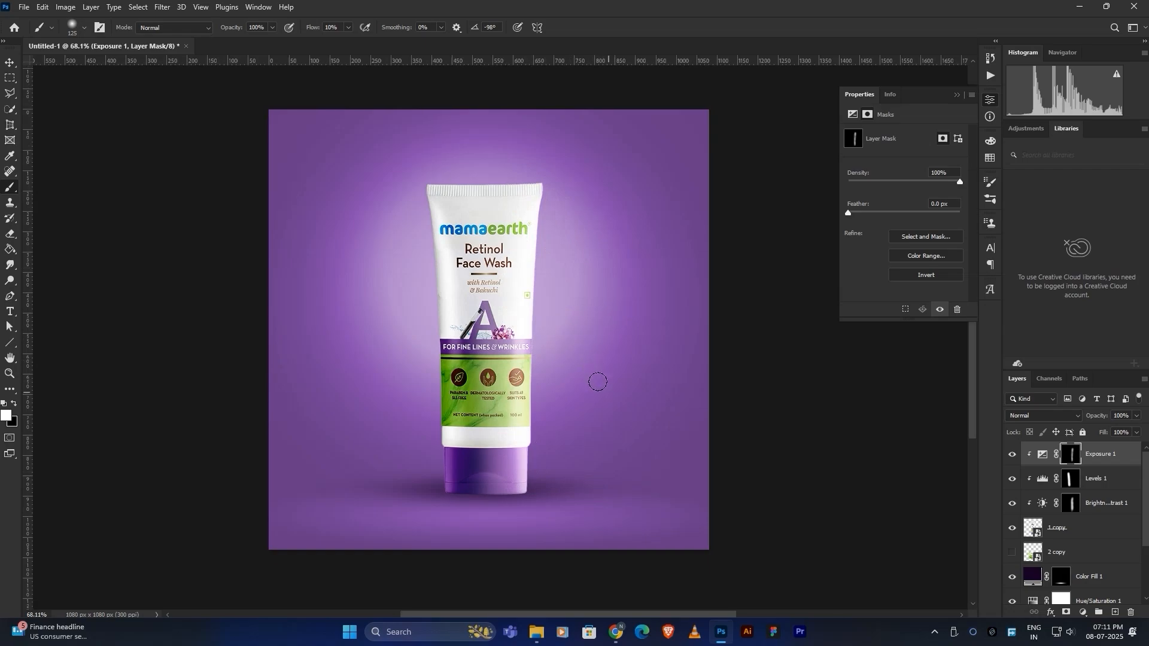
{"action": "scroll", "coordinate": [598, 382], "scroll_direction": "up", "scroll_amount": 1}
Add a dark purple Solid Color fill layer, #1f0133, above the Exposure adjustment.
{"action": "left_click", "coordinate": [1082, 611]}
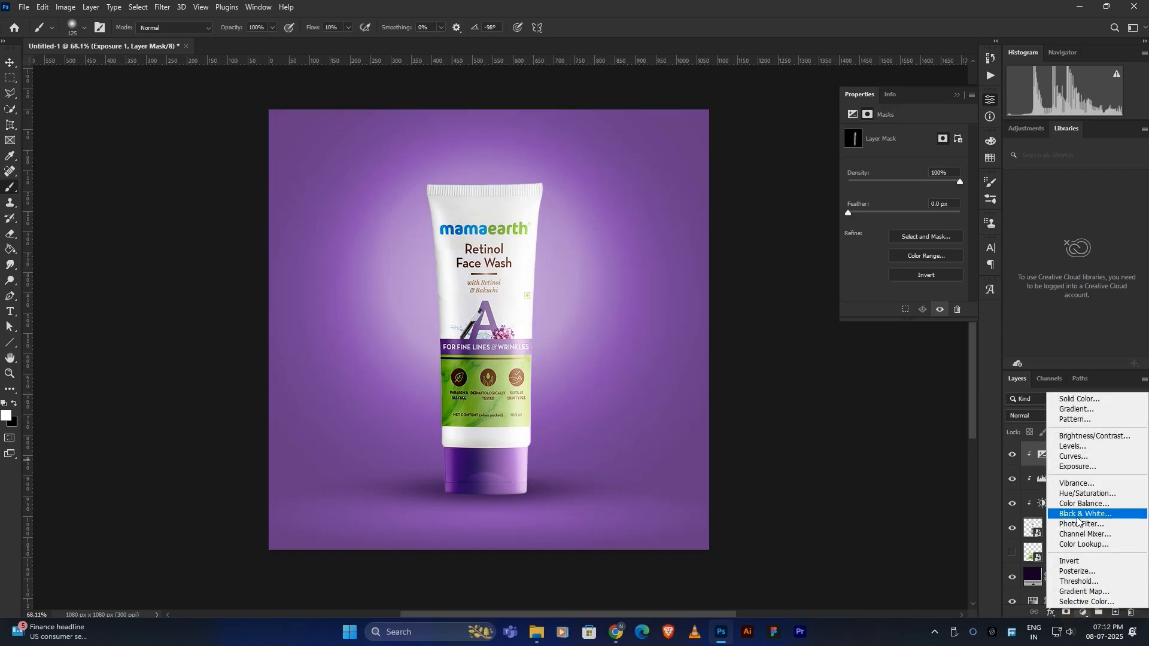
{"action": "left_click", "coordinate": [1084, 399]}
{"action": "left_click", "coordinate": [694, 415]}
{"action": "left_click_drag", "start_coordinate": [926, 327], "coordinate": [934, 351]}
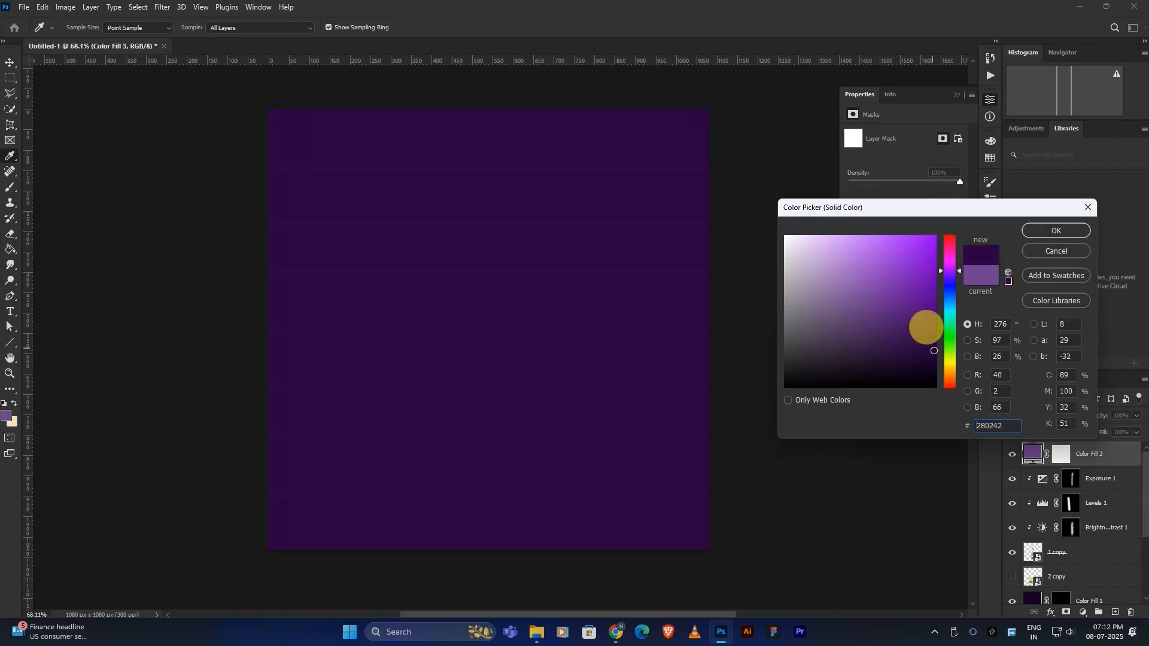
{"action": "left_click", "coordinate": [935, 358]}
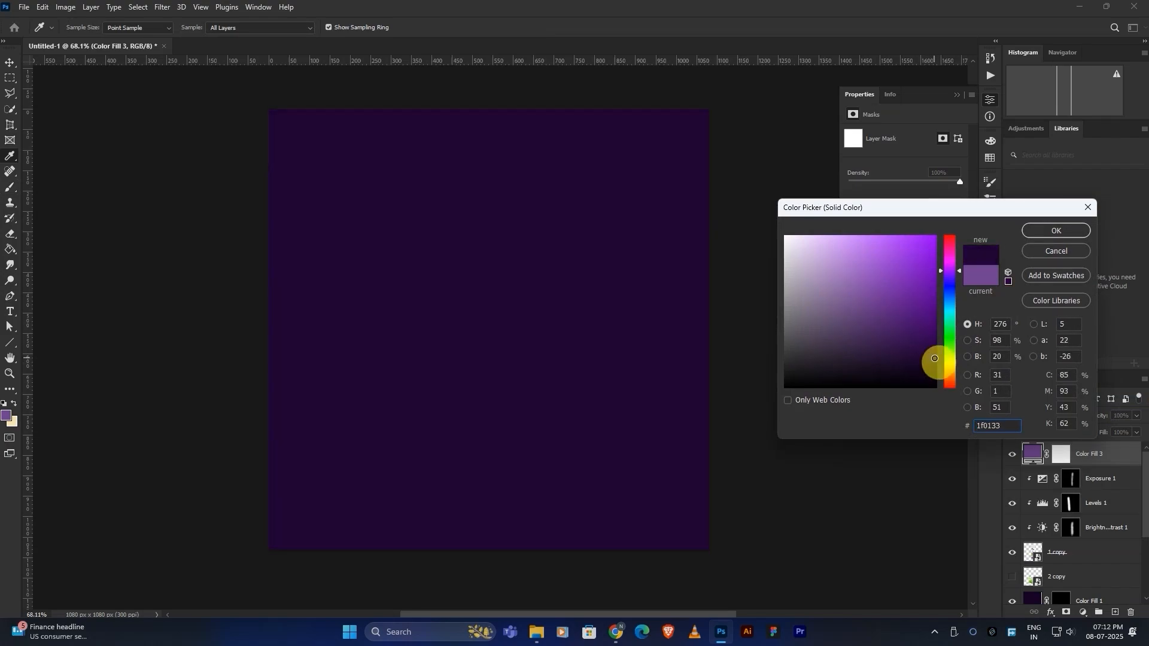
{"action": "left_click", "coordinate": [1053, 231]}
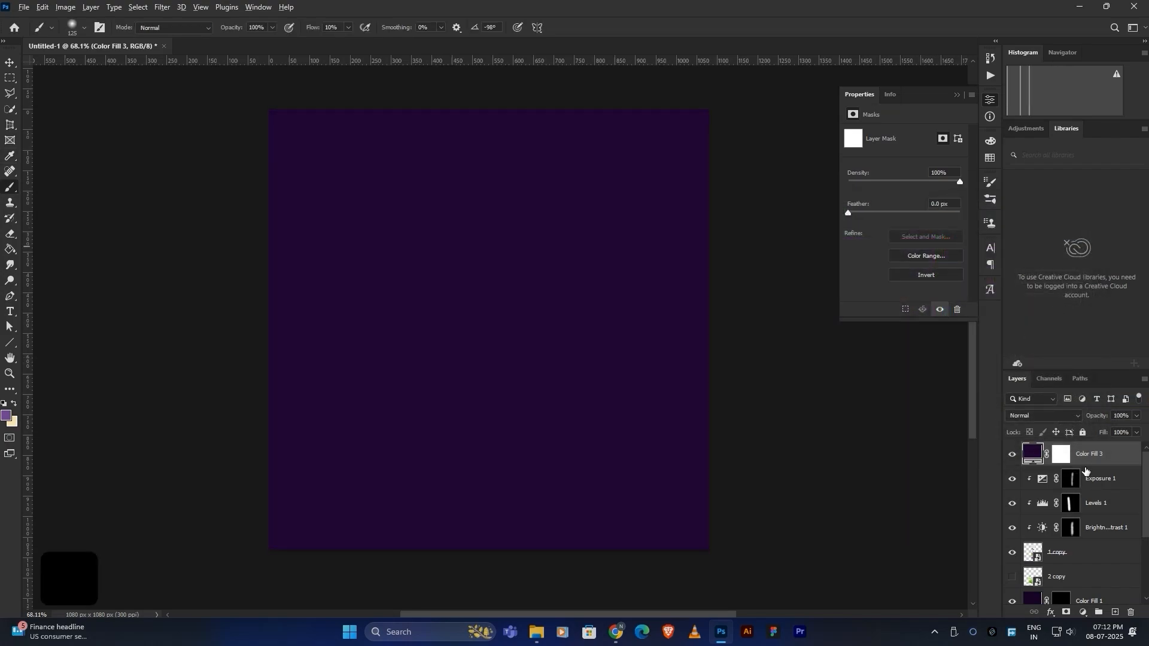
Clip the dark purple fill to the tube and set its blend mode to Multiply.
{"action": "left_click", "coordinate": [1083, 467], "text": "alt"}
{"action": "left_click", "coordinate": [1072, 457]}
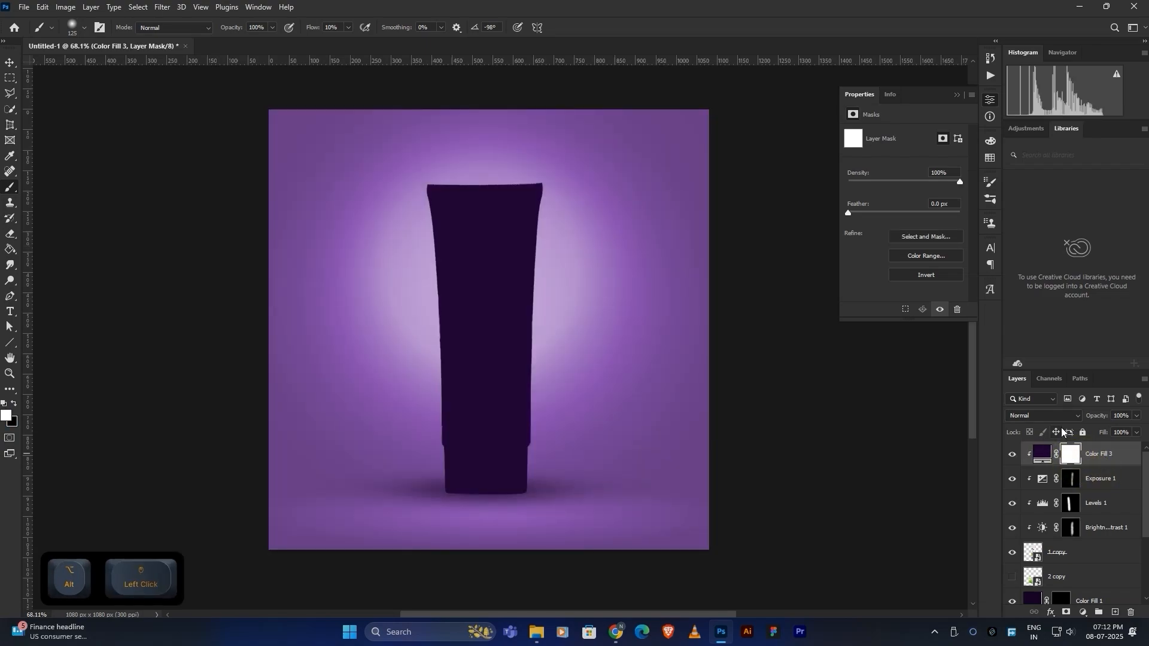
{"action": "left_click", "coordinate": [1061, 419]}
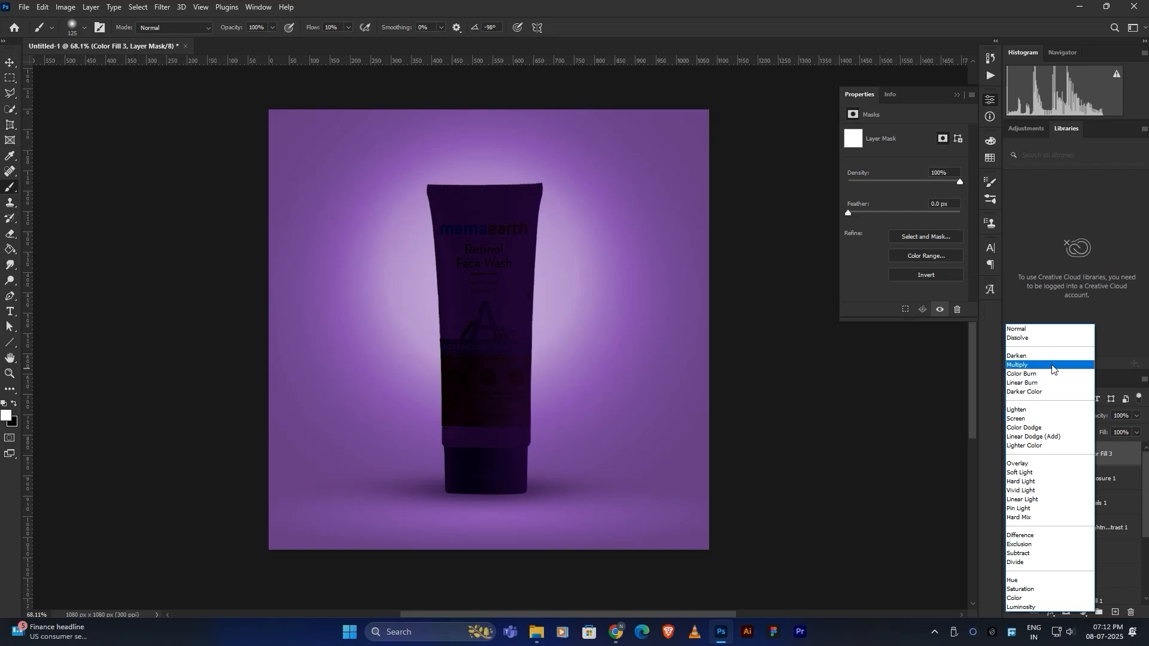
{"action": "left_click", "coordinate": [1053, 365]}
Invert the dark purple fill's mask and paint white down the tube's left edge with the soft 125 px brush at 10% flow.
{"action": "key", "text": "ctrl+i"}
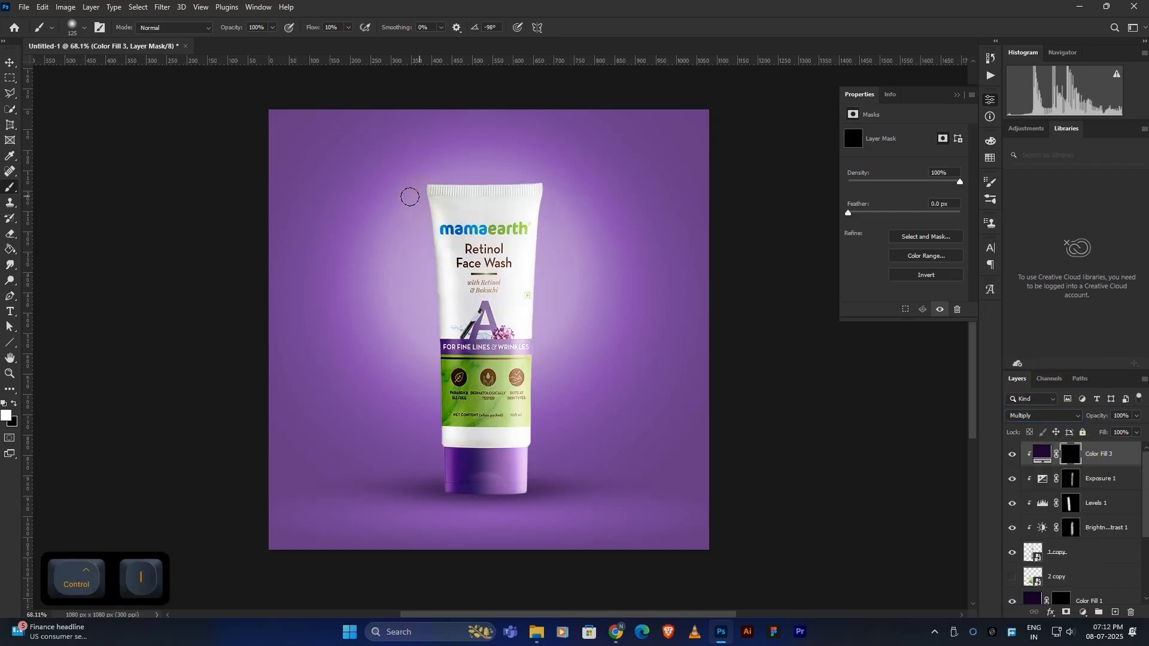
{"action": "left_click_drag", "start_coordinate": [418, 211], "coordinate": [435, 519]}
{"action": "left_click_drag", "start_coordinate": [410, 182], "coordinate": [459, 297]}
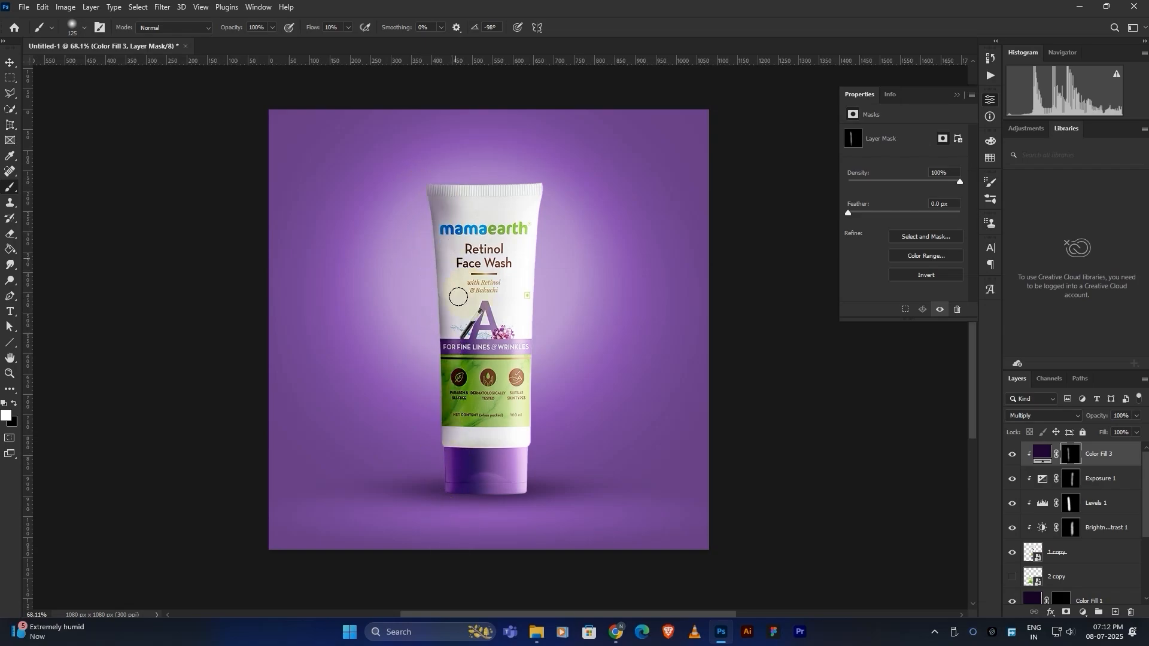
{"action": "left_click_drag", "start_coordinate": [427, 236], "coordinate": [444, 376]}
{"action": "left_click_drag", "start_coordinate": [436, 262], "coordinate": [452, 434]}
{"action": "mouse_move", "coordinate": [436, 351]}
{"action": "left_mouse_down"}
{"action": "mouse_move", "coordinate": [452, 528]}
{"action": "mouse_move", "coordinate": [444, 502]}
{"action": "left_mouse_up"}
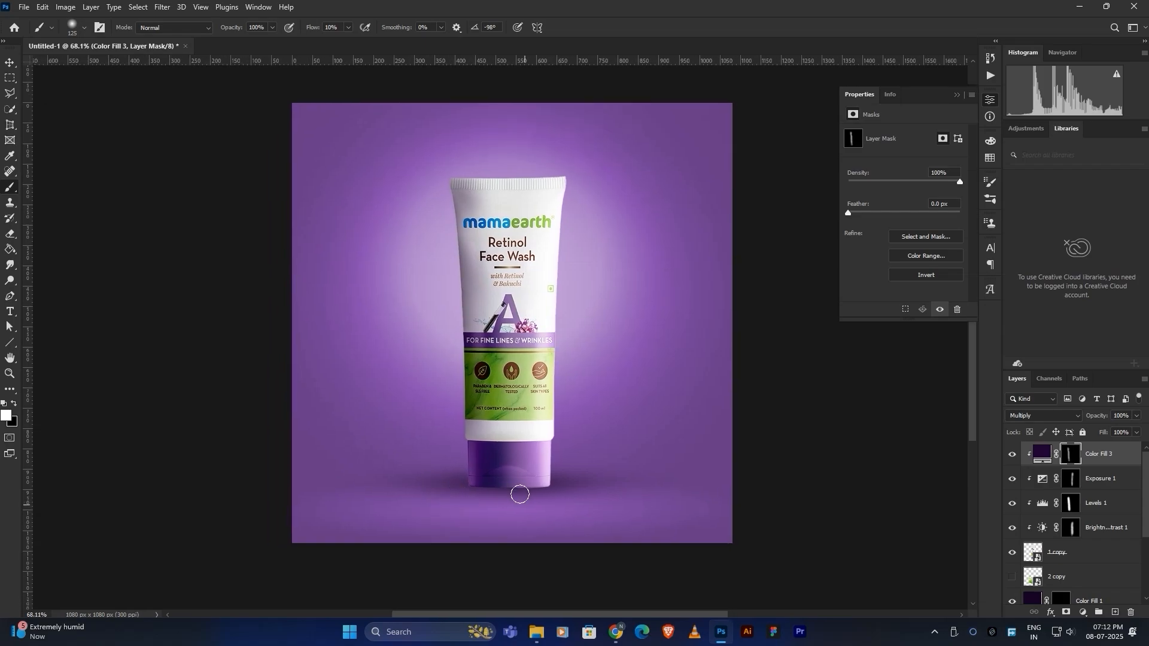
Group the tube layer together with all its clipped adjustments and color fill.
{"action": "key", "text": "v"}
{"action": "left_click", "coordinate": [527, 453]}
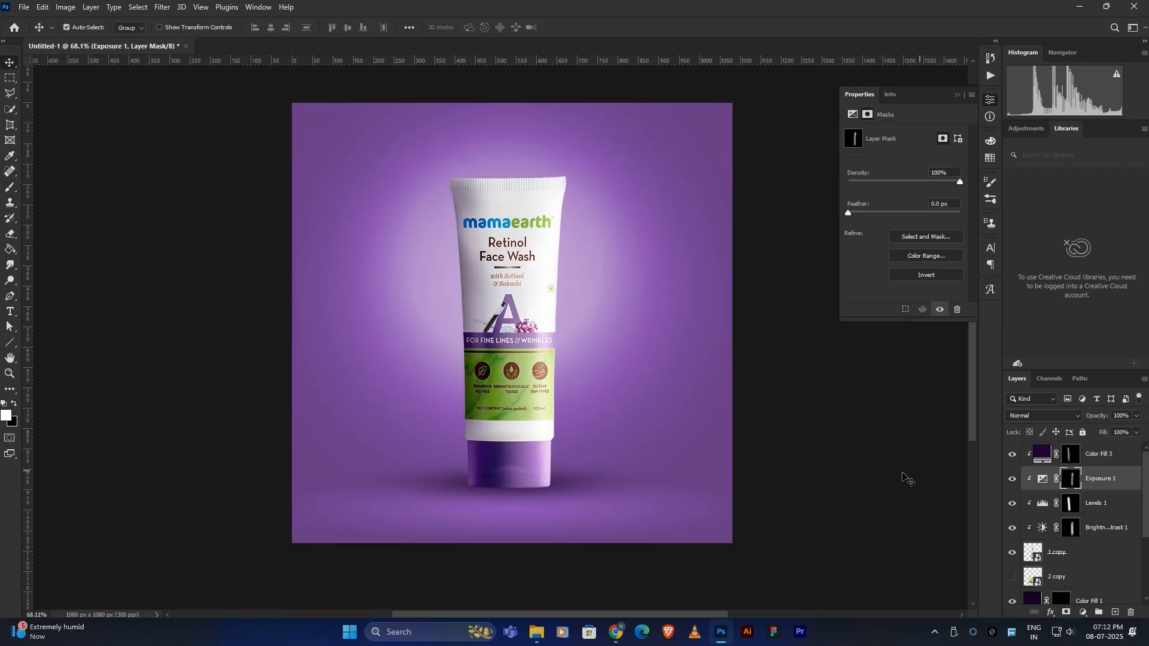
{"action": "scroll", "coordinate": [1037, 505], "scroll_direction": "down", "scroll_amount": 1}
{"action": "left_click", "coordinate": [1067, 534]}
{"action": "scroll", "coordinate": [1068, 532], "scroll_direction": "up", "scroll_amount": 1}
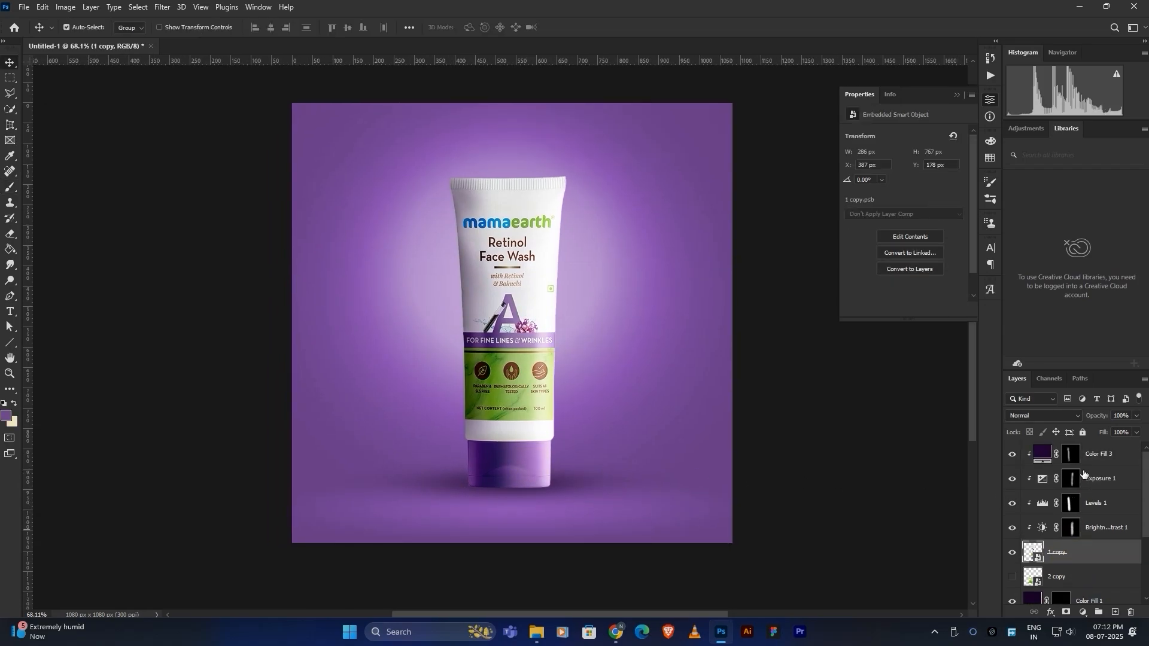
{"action": "left_click", "coordinate": [1098, 454], "text": "shift"}
{"action": "key", "text": "ctrl+g"}
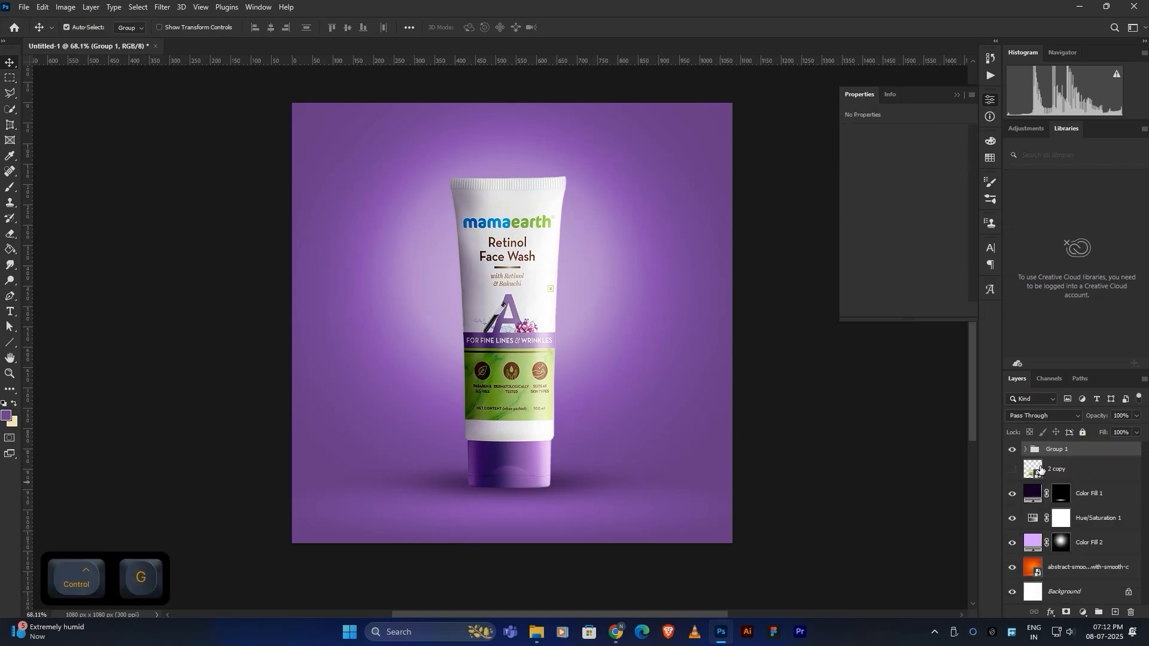
Show the hidden aloe vera layer and add a near-black purple Solid Color fill, #08000d, directly above it.
{"action": "left_click", "coordinate": [1013, 471]}
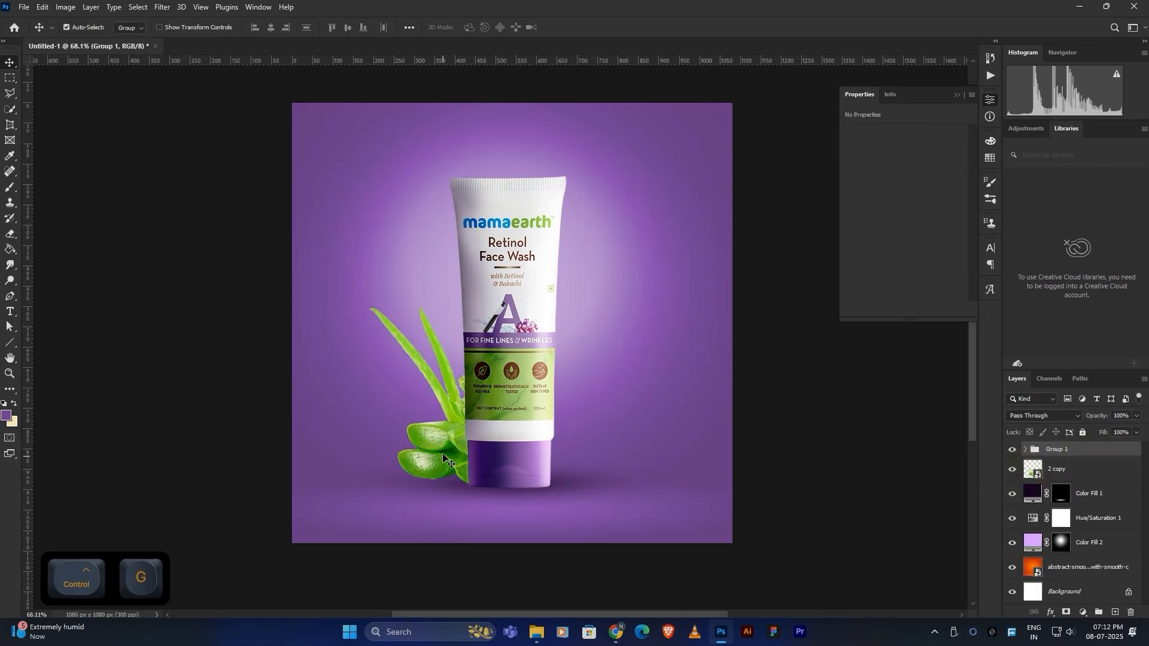
{"action": "left_click", "coordinate": [446, 461]}
{"action": "left_click", "coordinate": [1083, 612]}
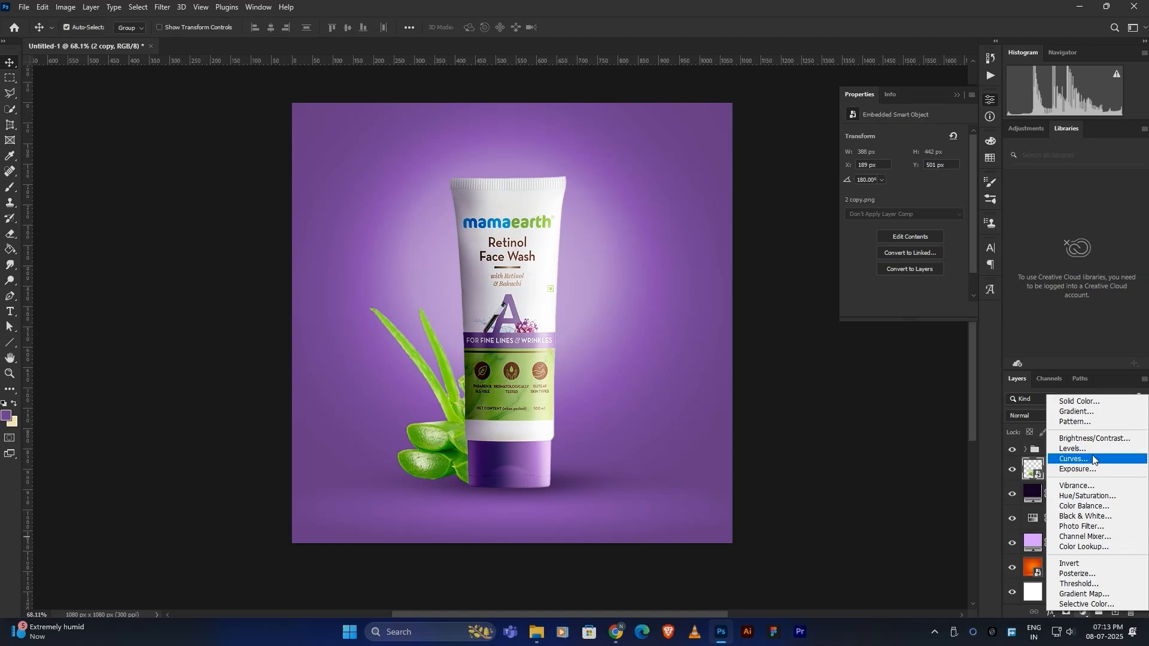
{"action": "left_click", "coordinate": [1090, 401]}
{"action": "left_click", "coordinate": [831, 361]}
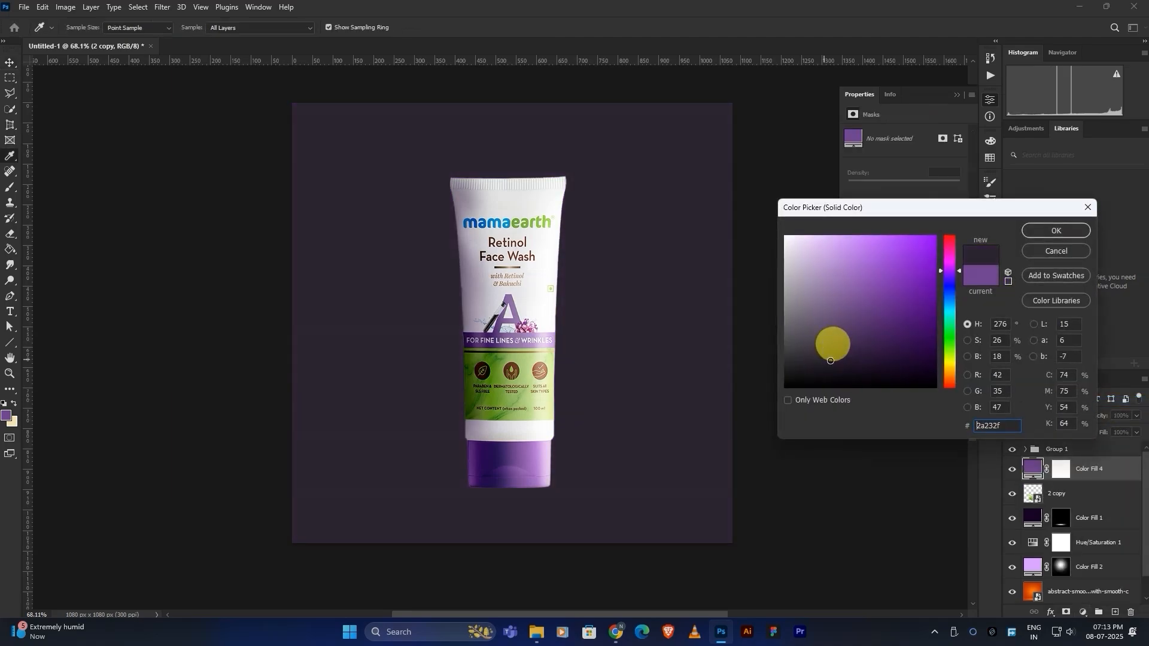
{"action": "left_click_drag", "start_coordinate": [831, 361], "coordinate": [938, 371]}
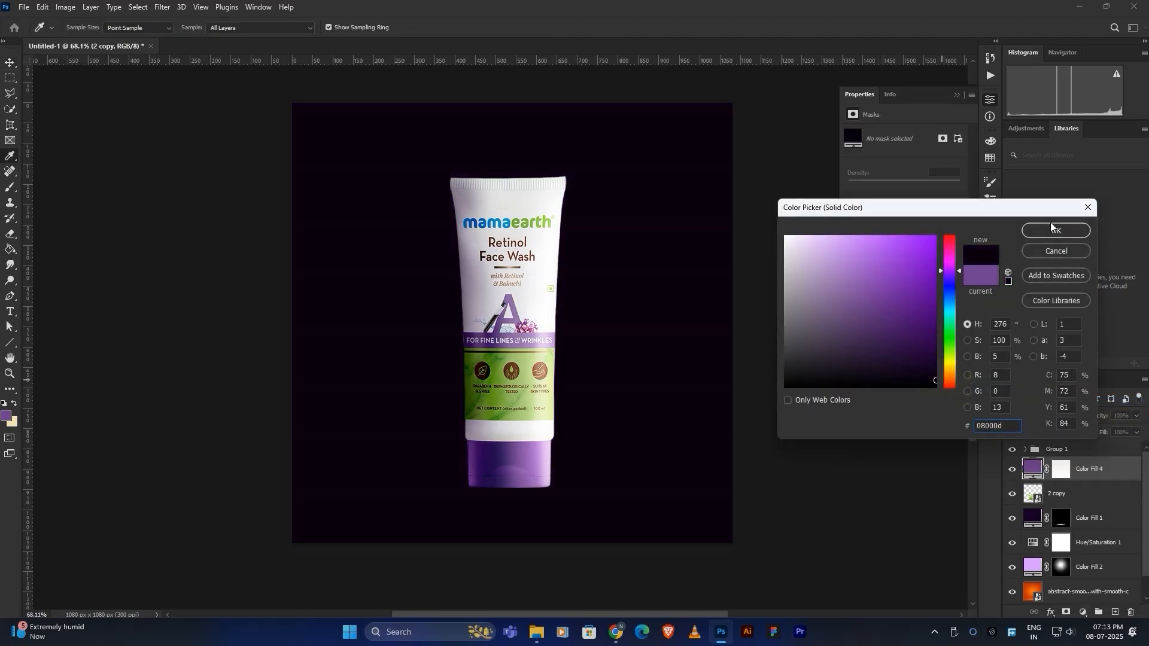
{"action": "left_click", "coordinate": [1049, 232]}
Invert the near-black fill's mask and ready a soft 80 px brush for painting under the aloe.
{"action": "left_click", "coordinate": [1061, 473]}
{"action": "key", "text": "ctrl+i"}
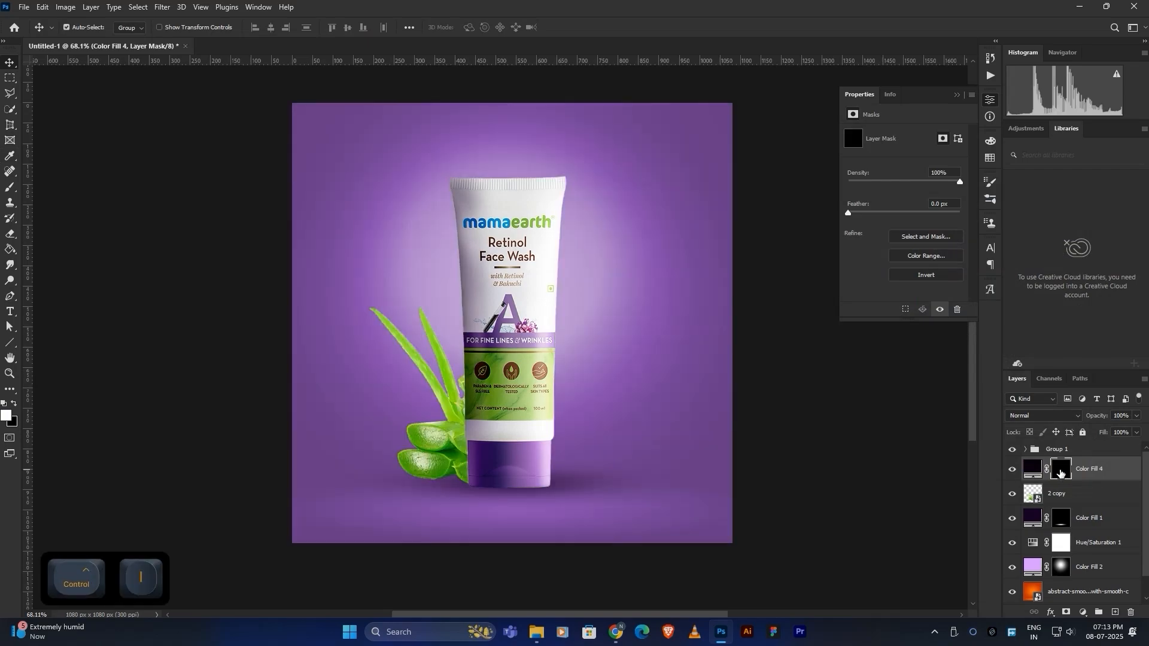
{"action": "left_click", "coordinate": [13, 188]}
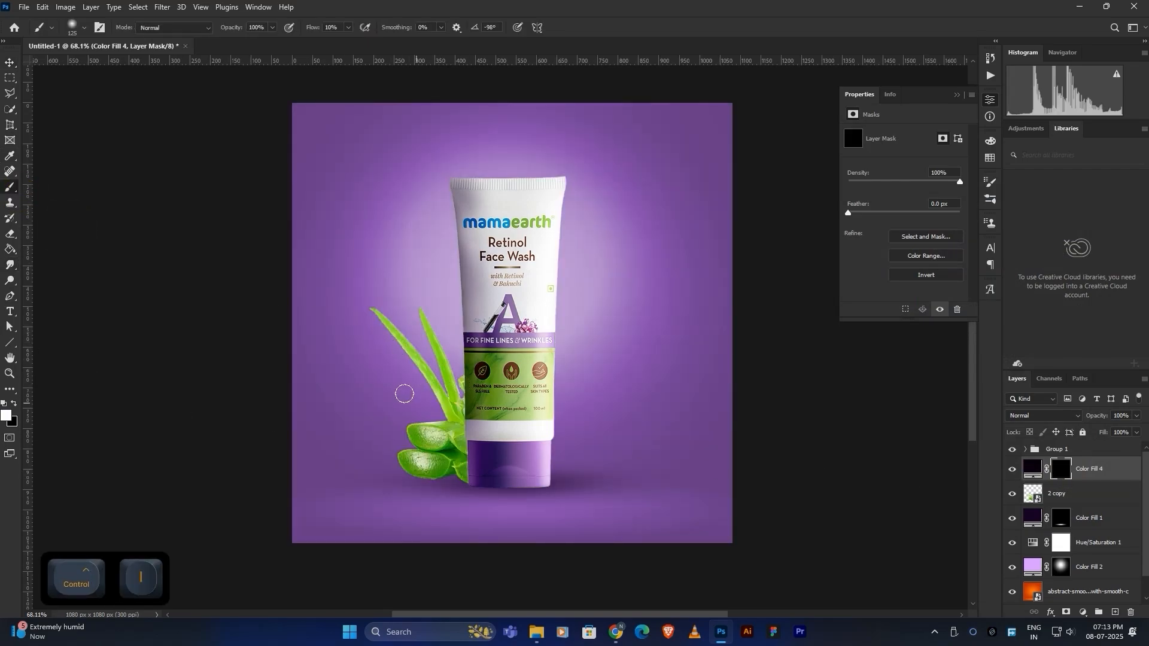
{"action": "scroll", "coordinate": [429, 481], "scroll_direction": "up", "scroll_amount": 11}
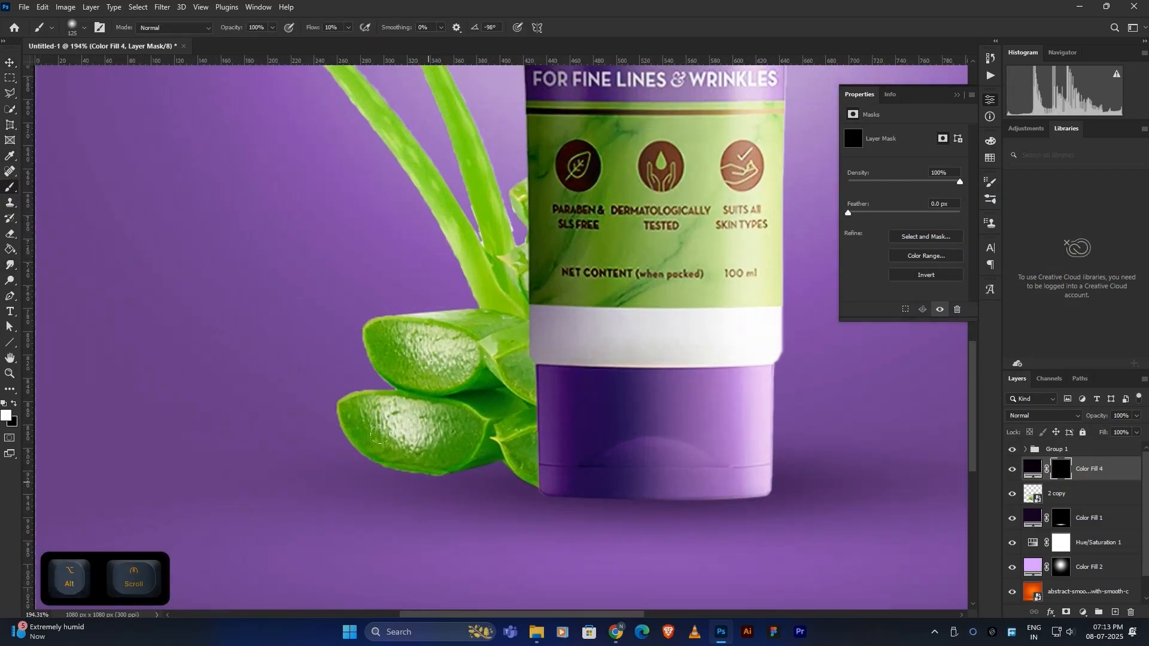
{"action": "key", "text": "["}
{"action": "key", "text": "["}
{"action": "key", "text": "["}
Try a mask stroke over the lower aloe slice, raise the brush flow to 100%, and undo the stroke.
{"action": "left_click_drag", "start_coordinate": [397, 450], "coordinate": [369, 419]}
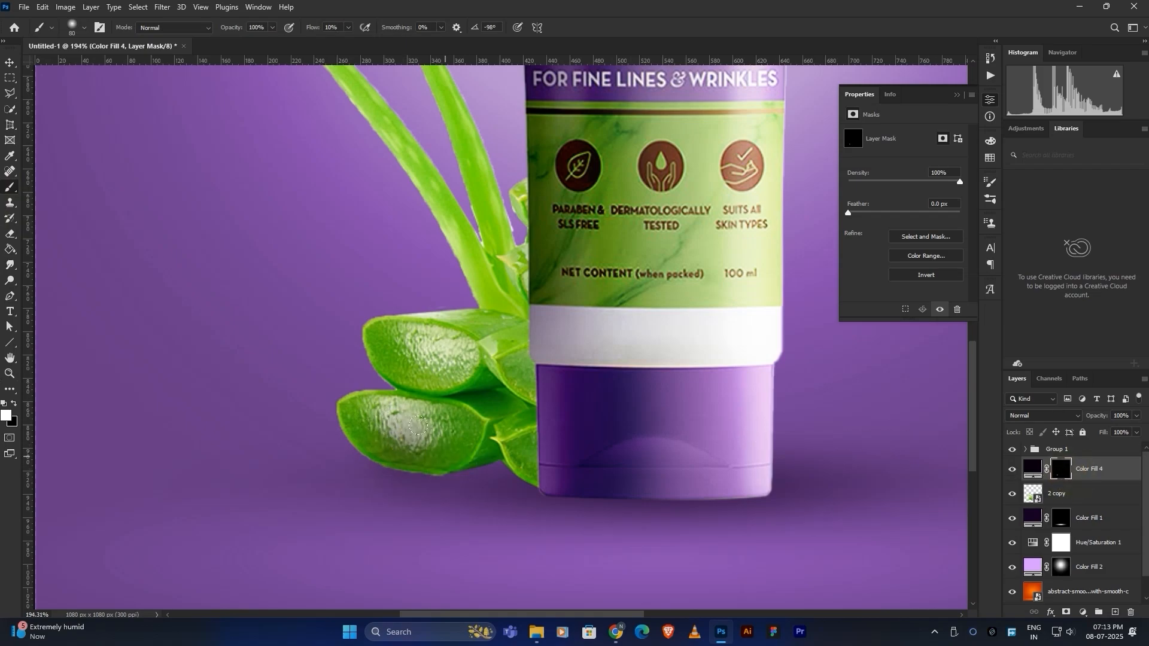
{"action": "left_click_drag", "start_coordinate": [322, 27], "coordinate": [450, 35]}
{"action": "key", "text": "ctrl+z"}
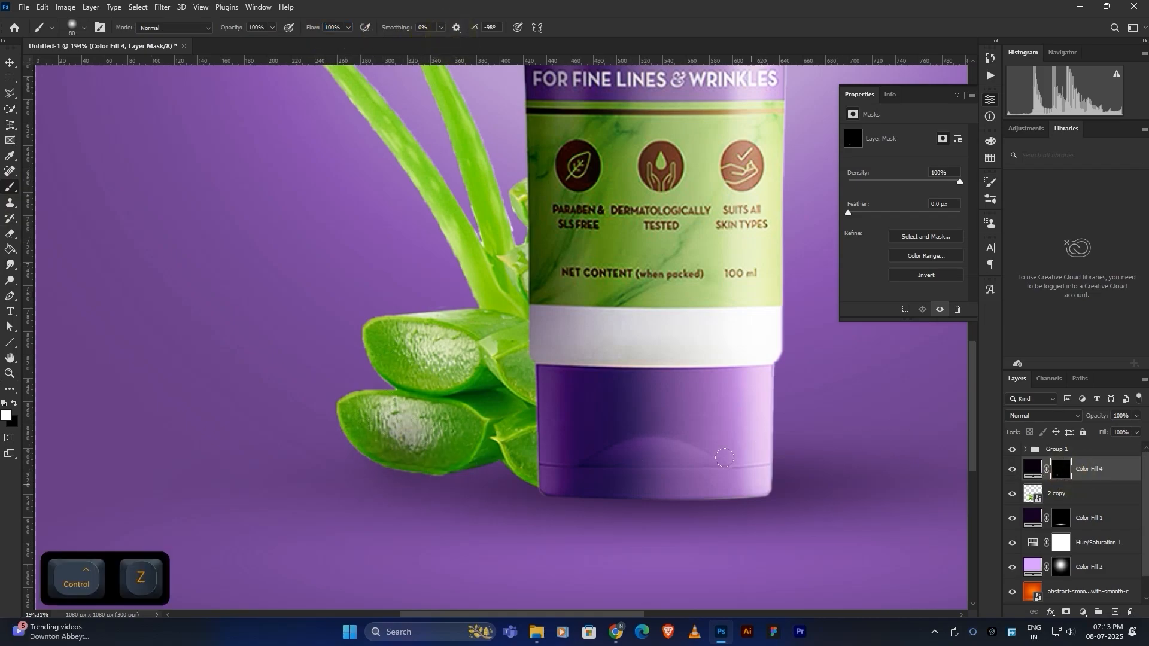
Move the near-black fill below the aloe layer and paint white on its mask to cast a shadow under the aloe slices.
{"action": "left_click_drag", "start_coordinate": [1080, 469], "coordinate": [1100, 501]}
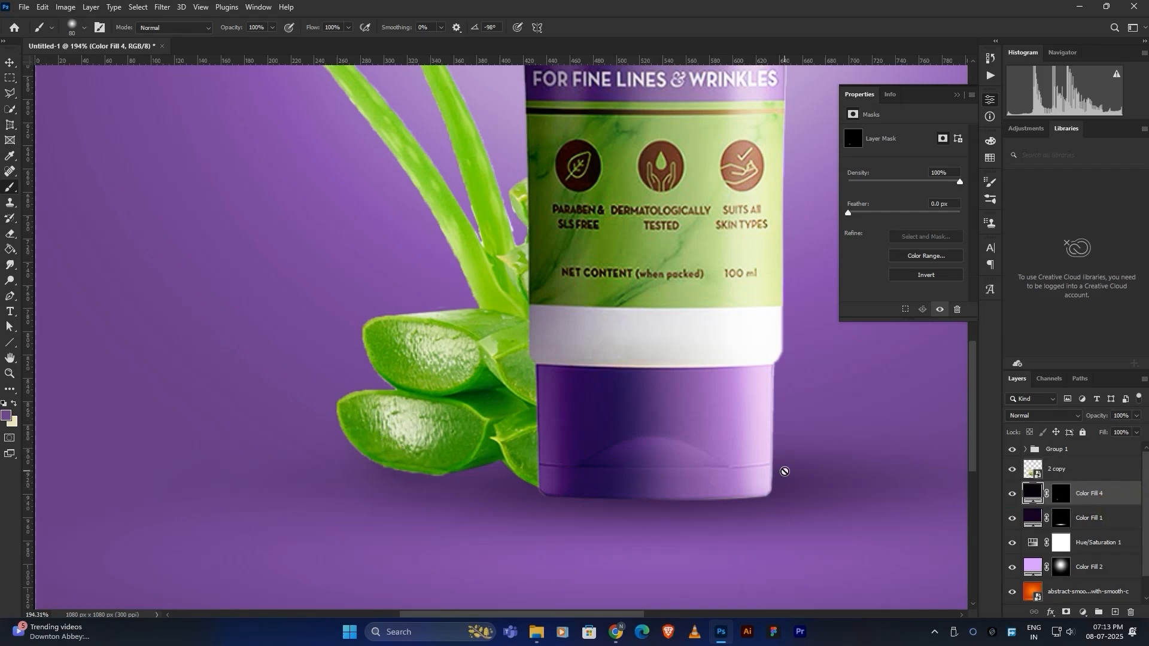
{"action": "left_click", "coordinate": [1059, 493]}
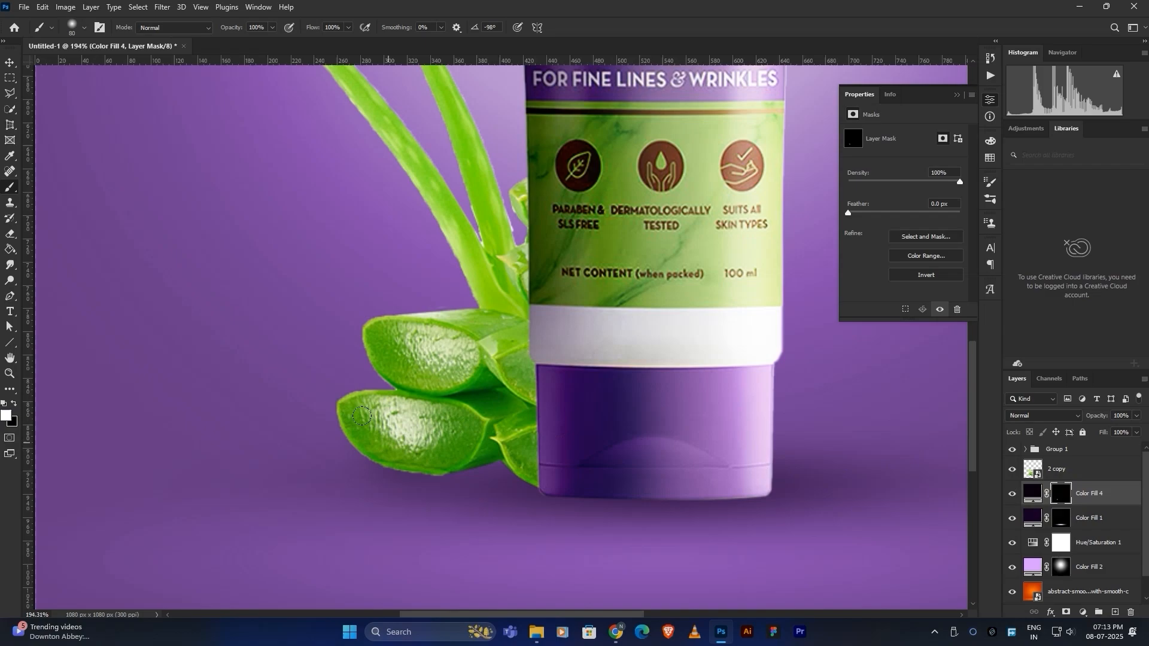
{"action": "left_click", "coordinate": [404, 452]}
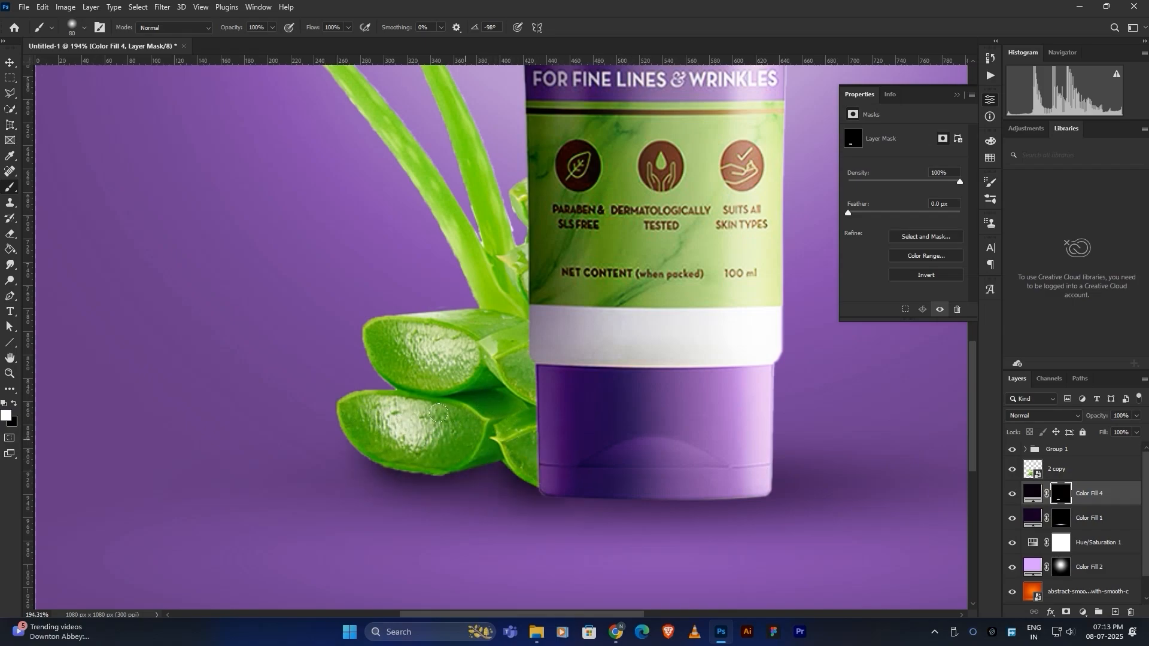
{"action": "scroll", "coordinate": [602, 382], "scroll_direction": "down", "scroll_amount": 5}
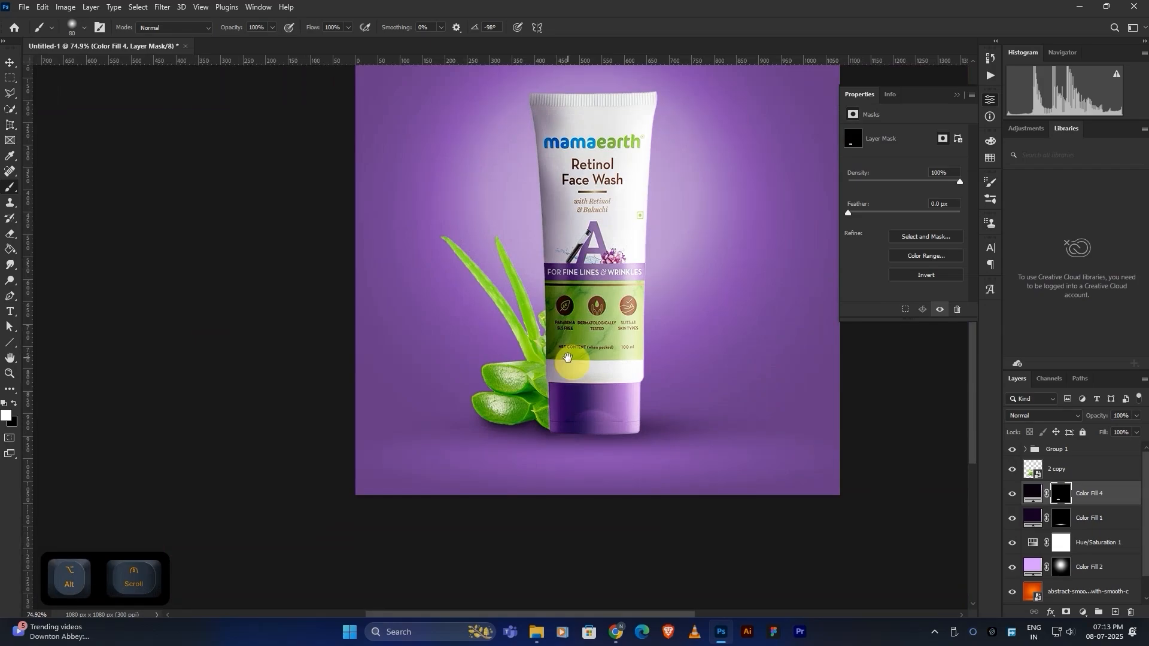
{"action": "left_click_drag", "start_coordinate": [568, 358], "coordinate": [516, 407]}
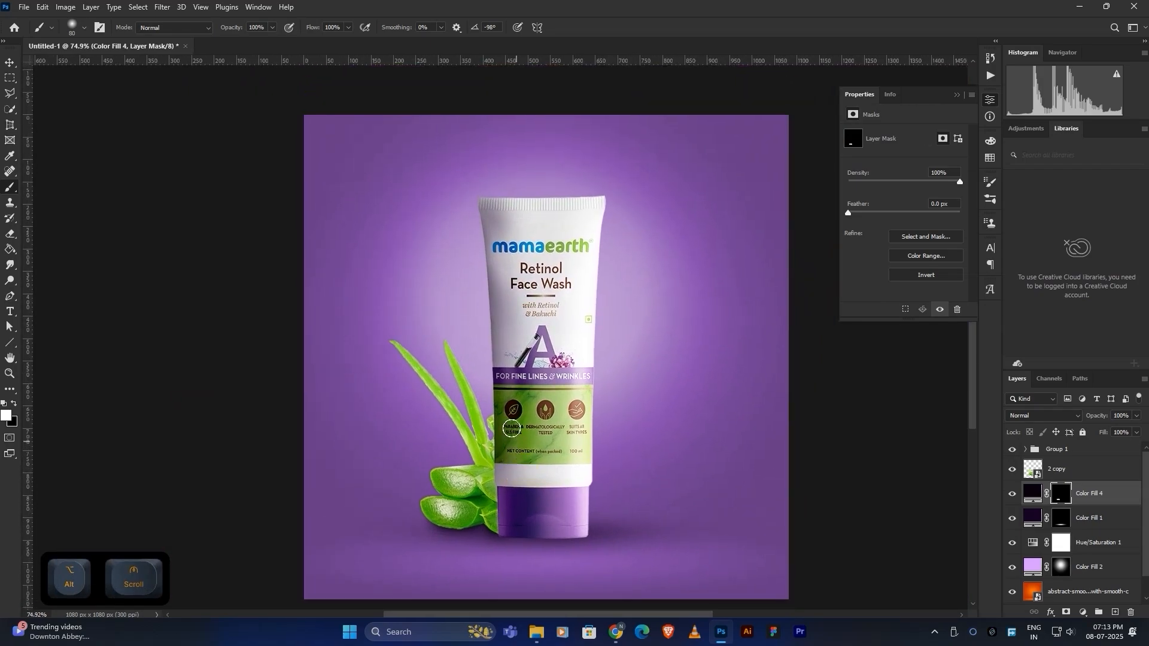
Add a Curves adjustment above the aloe layer and move its black point to input 86, output 0.
{"action": "scroll", "coordinate": [512, 428], "scroll_direction": "down", "scroll_amount": 1}
{"action": "key", "text": "v"}
{"action": "left_click", "coordinate": [513, 428]}
{"action": "scroll", "coordinate": [513, 427], "scroll_direction": "down", "scroll_amount": 2}
{"action": "left_click", "coordinate": [476, 470]}
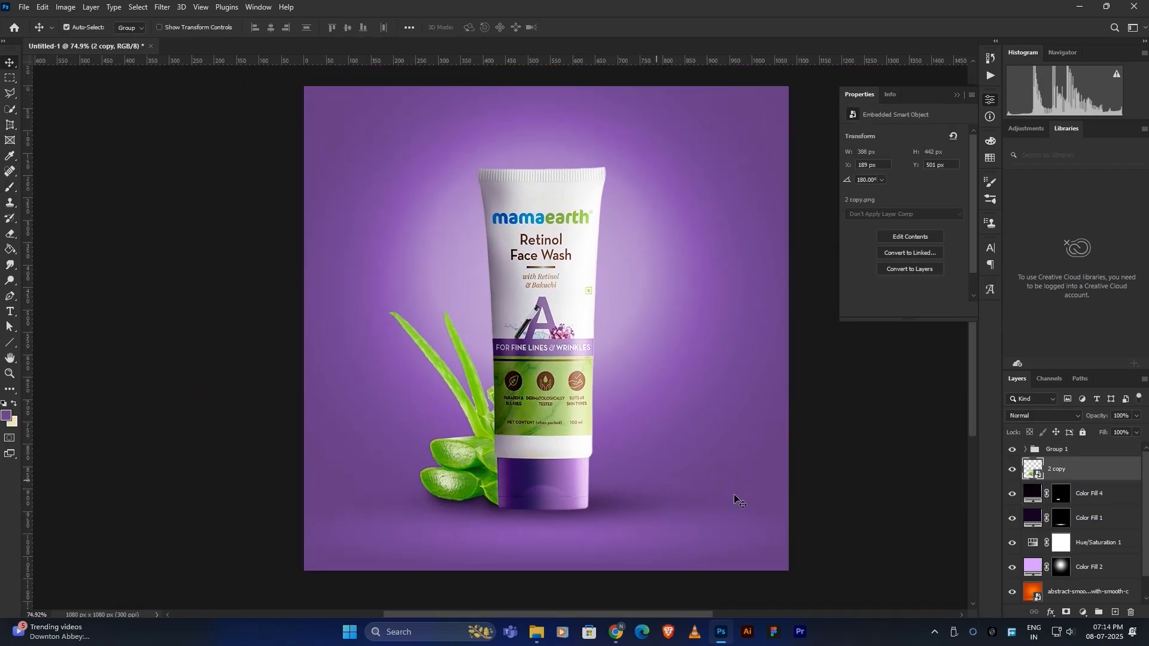
{"action": "left_click", "coordinate": [1082, 613]}
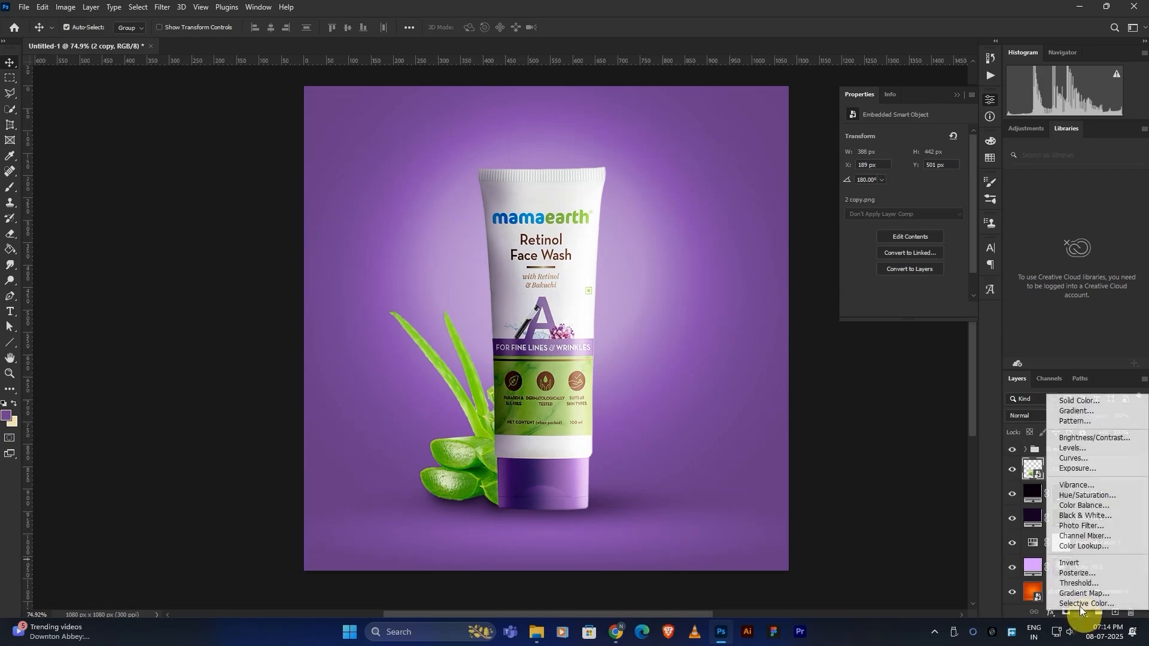
{"action": "left_click", "coordinate": [1090, 459]}
{"action": "left_click_drag", "start_coordinate": [872, 255], "coordinate": [903, 254]}
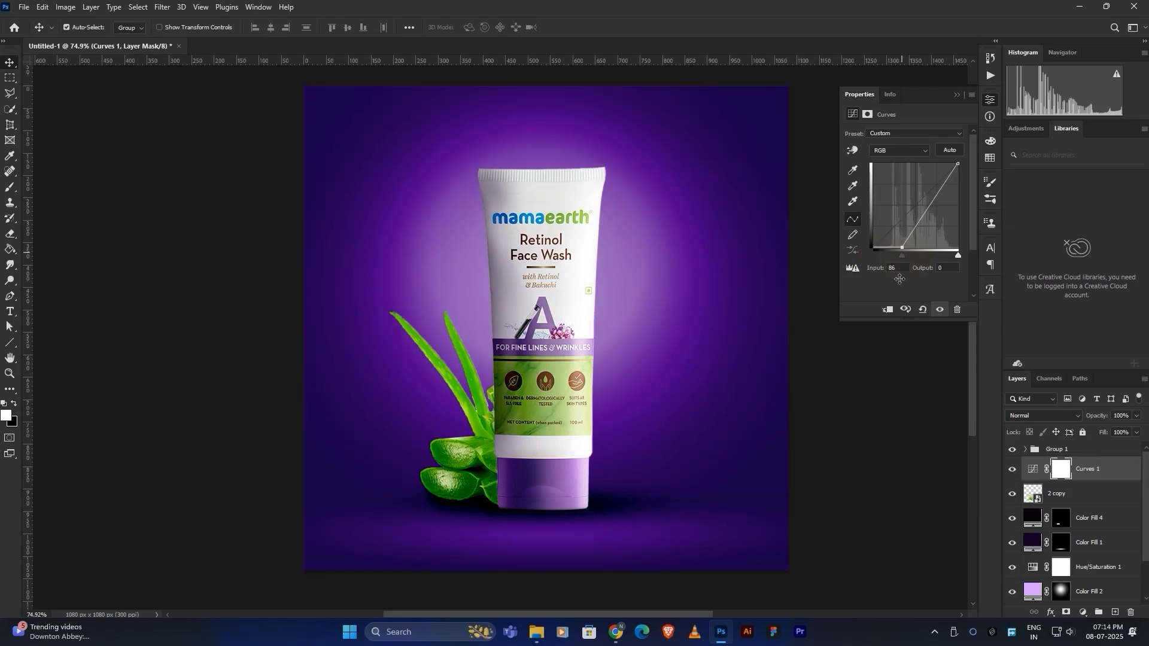
Clip the Curves adjustment to the aloe layer and invert its mask to black.
{"action": "left_click", "coordinate": [889, 310]}
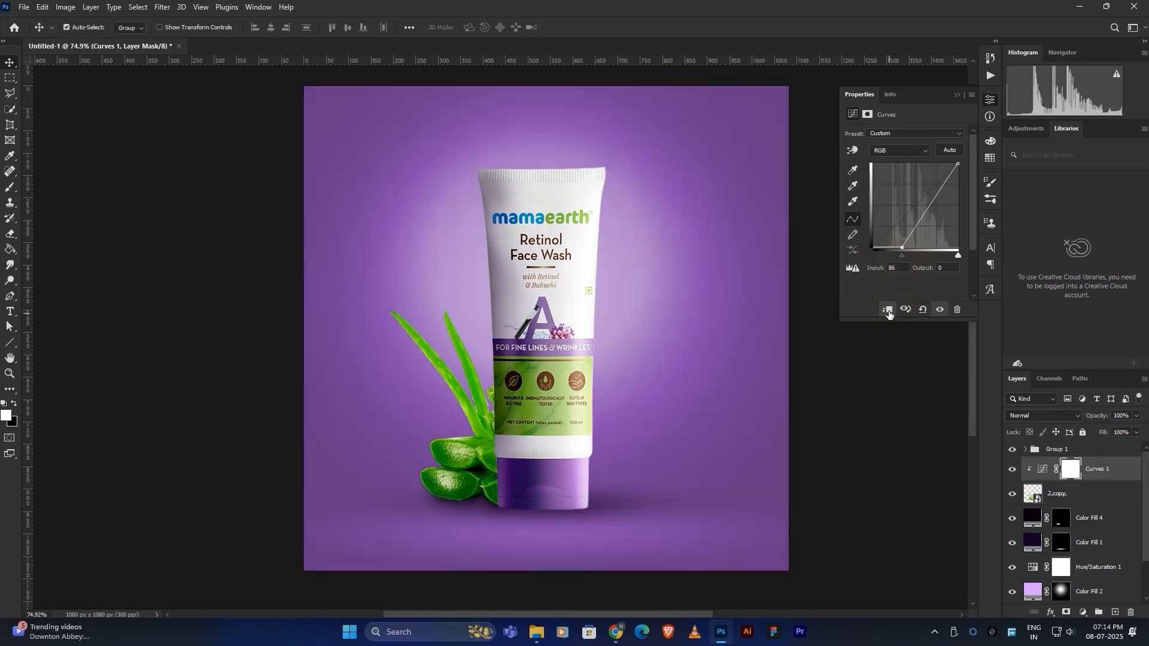
{"action": "left_click", "coordinate": [1071, 471]}
{"action": "key", "text": "ctrl+i"}
Try a white mask stroke over the lower aloe slice, undo it, and reduce the brush flow to 10%.
{"action": "scroll", "coordinate": [507, 483], "scroll_direction": "up", "scroll_amount": 1}
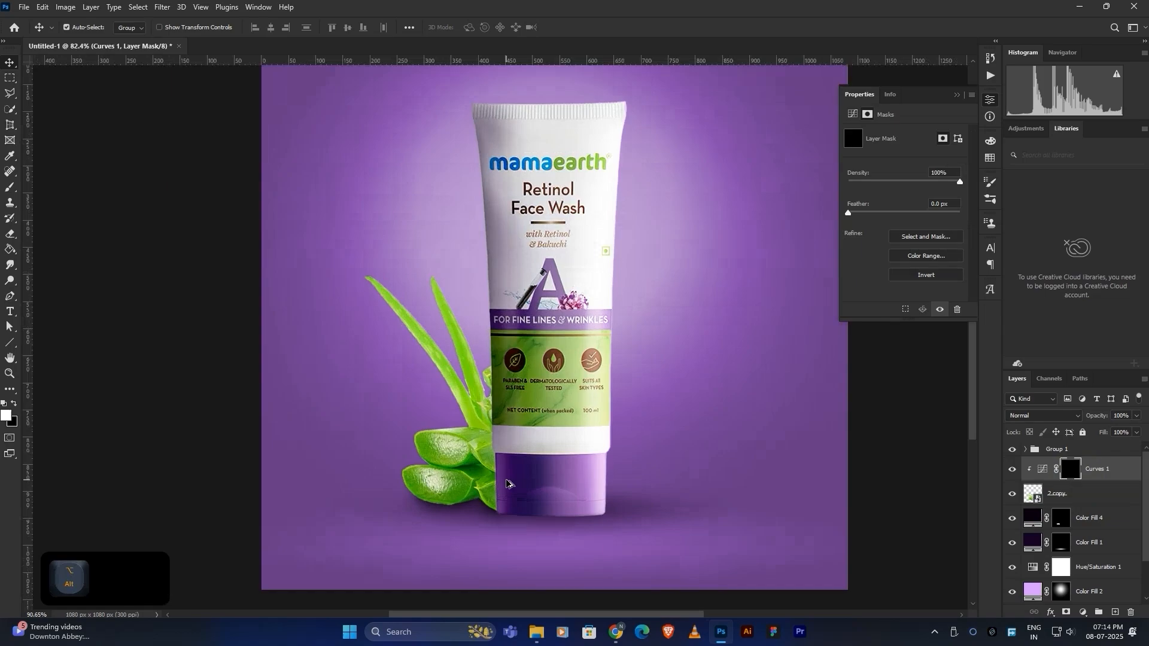
{"action": "scroll", "coordinate": [506, 483], "scroll_direction": "up", "scroll_amount": 5}
{"action": "left_click", "coordinate": [10, 186]}
{"action": "scroll", "coordinate": [303, 391], "scroll_direction": "down", "scroll_amount": 2}
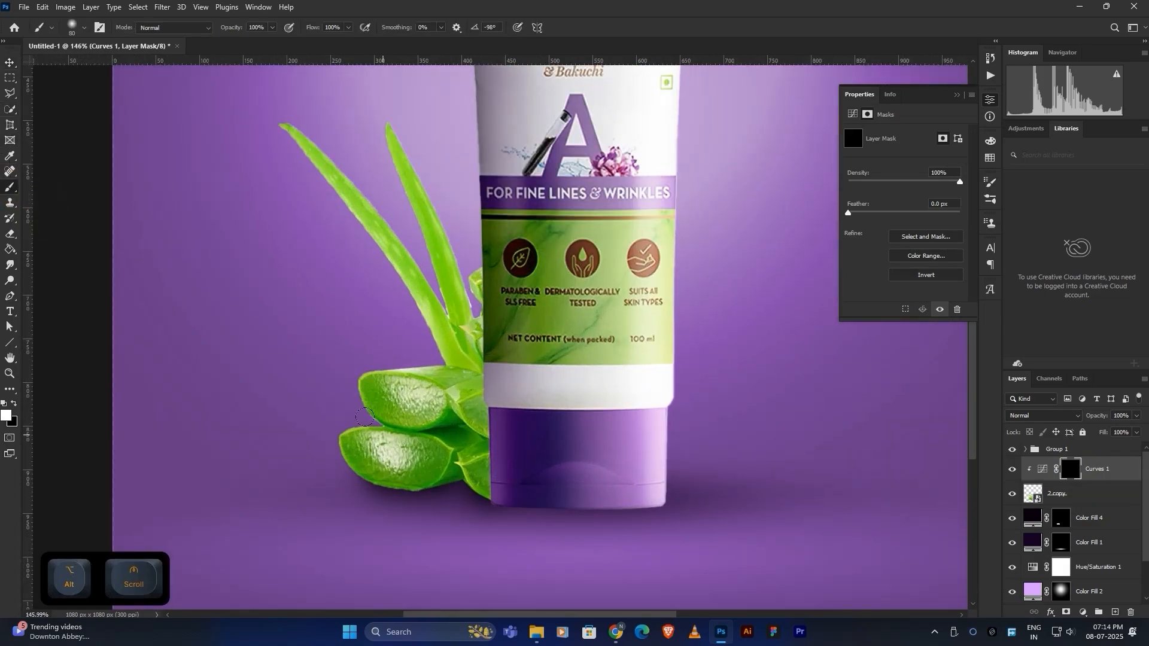
{"action": "left_click_drag", "start_coordinate": [443, 458], "coordinate": [304, 442]}
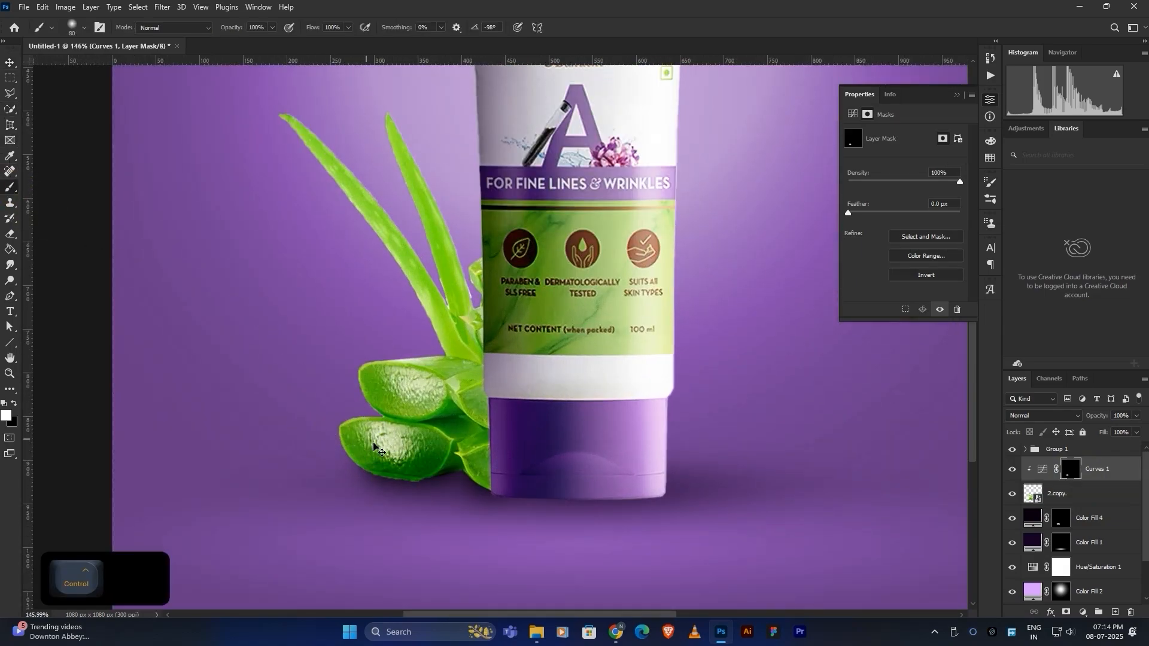
{"action": "key", "text": "ctrl+z"}
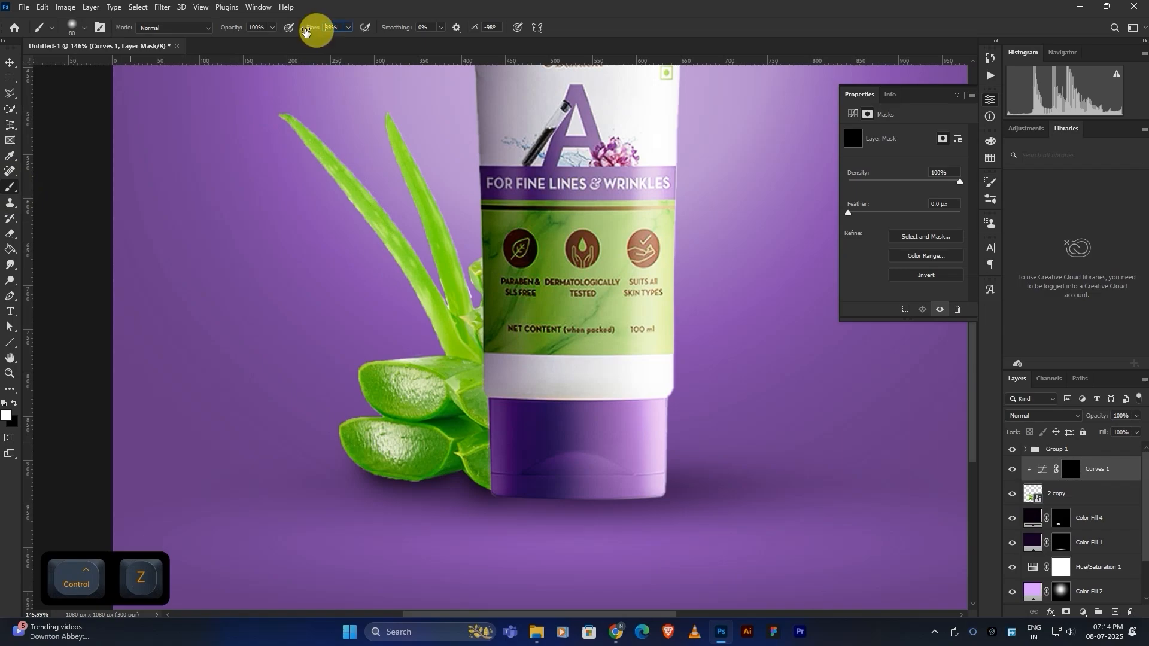
{"action": "left_click_drag", "start_coordinate": [304, 31], "coordinate": [251, 37]}
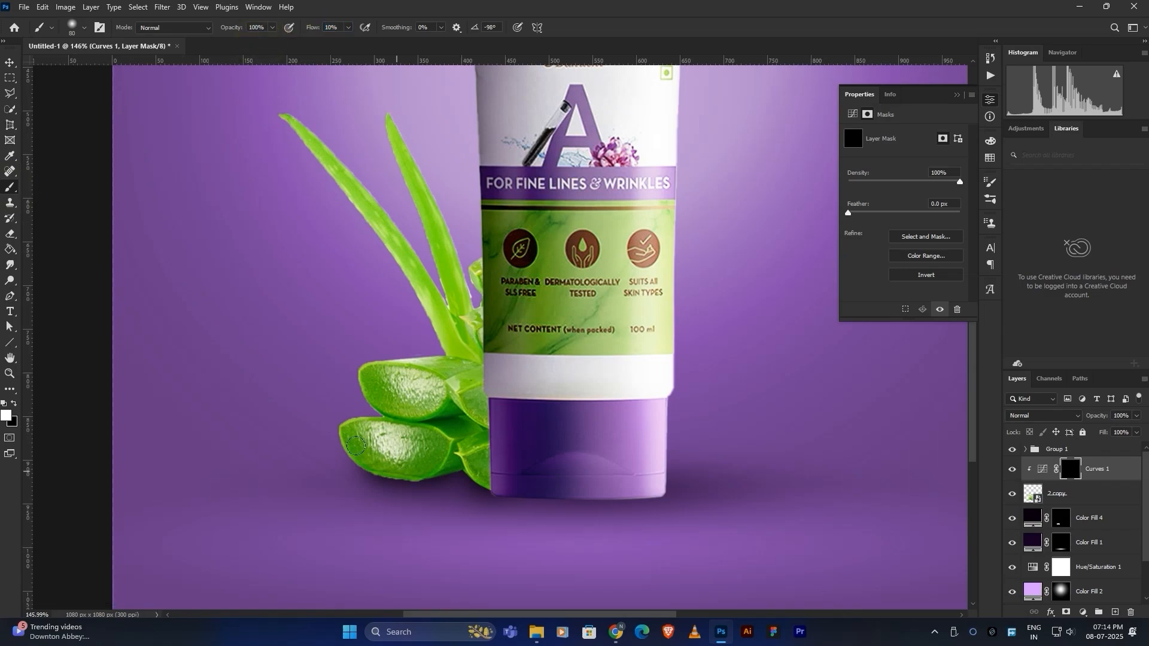
Paint white on the Curves mask with progressively smaller brushes to darken the edges of the aloe slices and both leaves.
{"action": "mouse_move", "coordinate": [356, 446]}
{"action": "left_mouse_down"}
{"action": "mouse_move", "coordinate": [476, 465]}
{"action": "mouse_move", "coordinate": [345, 425]}
{"action": "mouse_move", "coordinate": [350, 441]}
{"action": "left_mouse_up"}
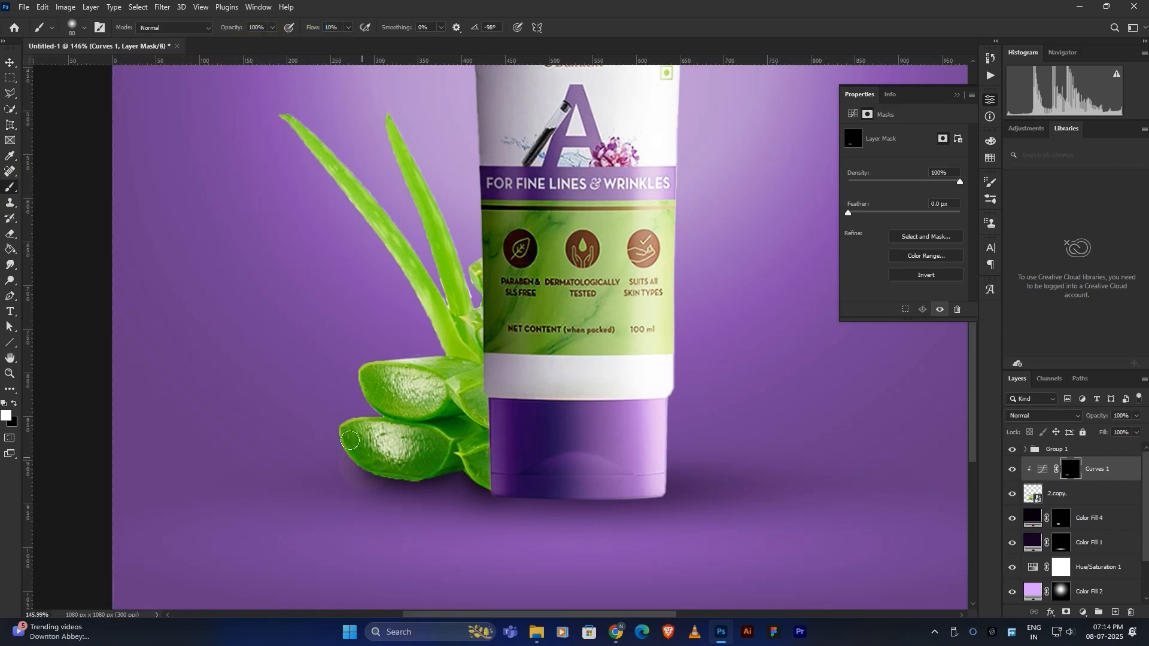
{"action": "mouse_move", "coordinate": [469, 448]}
{"action": "left_mouse_down"}
{"action": "mouse_move", "coordinate": [357, 439]}
{"action": "mouse_move", "coordinate": [378, 451]}
{"action": "mouse_move", "coordinate": [435, 418]}
{"action": "mouse_move", "coordinate": [451, 422]}
{"action": "mouse_move", "coordinate": [392, 457]}
{"action": "mouse_move", "coordinate": [406, 436]}
{"action": "mouse_move", "coordinate": [360, 429]}
{"action": "mouse_move", "coordinate": [430, 413]}
{"action": "mouse_move", "coordinate": [431, 400]}
{"action": "mouse_move", "coordinate": [466, 400]}
{"action": "mouse_move", "coordinate": [466, 419]}
{"action": "mouse_move", "coordinate": [409, 369]}
{"action": "mouse_move", "coordinate": [394, 382]}
{"action": "mouse_move", "coordinate": [412, 402]}
{"action": "mouse_move", "coordinate": [407, 390]}
{"action": "mouse_move", "coordinate": [440, 378]}
{"action": "left_mouse_up"}
{"action": "scroll", "coordinate": [455, 449], "scroll_direction": "up", "scroll_amount": 3}
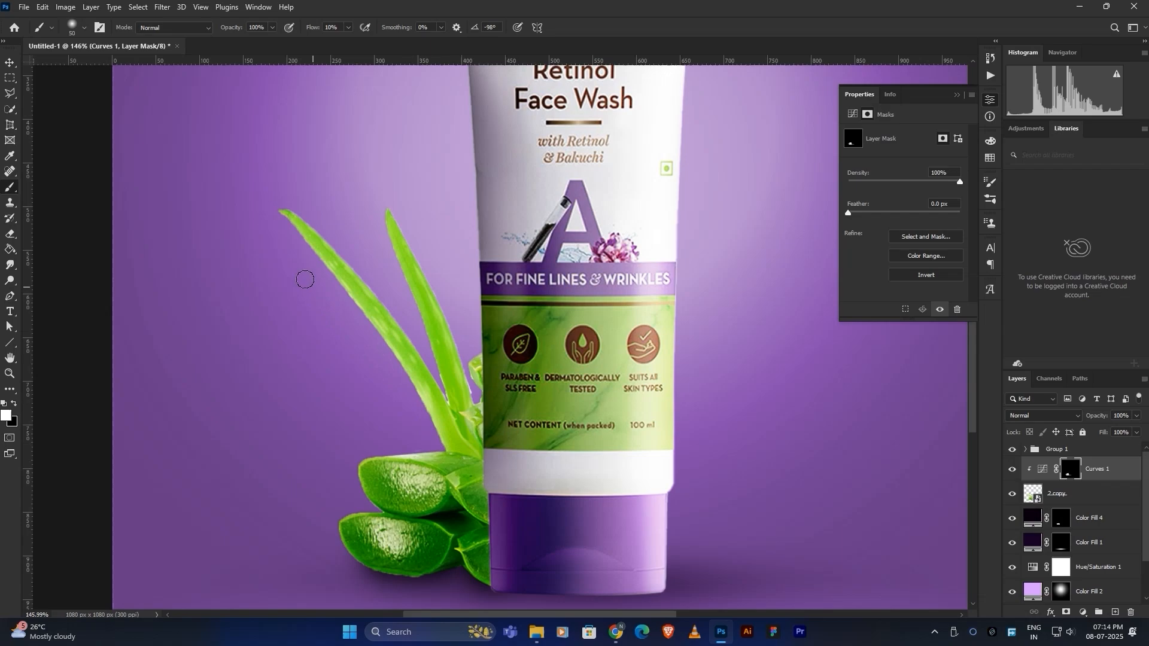
{"action": "scroll", "coordinate": [305, 280], "scroll_direction": "up", "scroll_amount": 1}
{"action": "mouse_move", "coordinate": [278, 265]}
{"action": "left_mouse_down"}
{"action": "mouse_move", "coordinate": [359, 346]}
{"action": "mouse_move", "coordinate": [426, 463]}
{"action": "mouse_move", "coordinate": [394, 408]}
{"action": "mouse_move", "coordinate": [417, 457]}
{"action": "mouse_move", "coordinate": [410, 425]}
{"action": "mouse_move", "coordinate": [430, 452]}
{"action": "mouse_move", "coordinate": [281, 250]}
{"action": "mouse_move", "coordinate": [398, 391]}
{"action": "mouse_move", "coordinate": [437, 463]}
{"action": "left_mouse_up"}
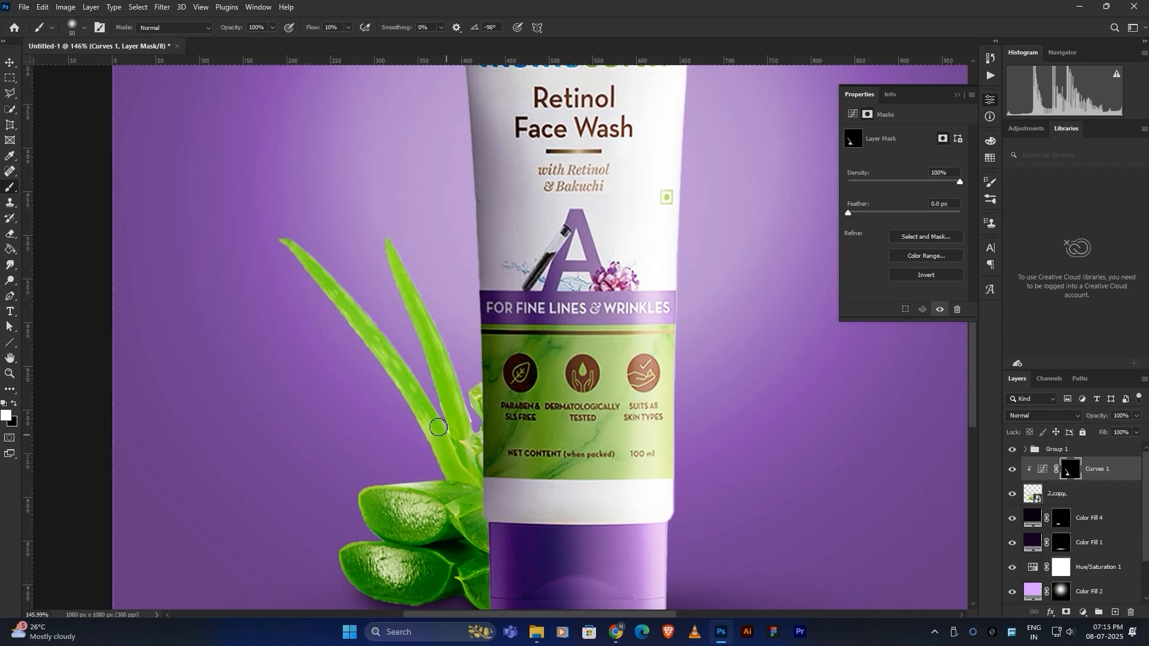
{"action": "mouse_move", "coordinate": [393, 275]}
{"action": "left_mouse_down"}
{"action": "mouse_move", "coordinate": [453, 430]}
{"action": "mouse_move", "coordinate": [391, 264]}
{"action": "mouse_move", "coordinate": [464, 456]}
{"action": "mouse_move", "coordinate": [397, 262]}
{"action": "mouse_move", "coordinate": [453, 426]}
{"action": "mouse_move", "coordinate": [423, 428]}
{"action": "mouse_move", "coordinate": [310, 282]}
{"action": "mouse_move", "coordinate": [485, 470]}
{"action": "mouse_move", "coordinate": [472, 442]}
{"action": "mouse_move", "coordinate": [456, 506]}
{"action": "mouse_move", "coordinate": [473, 496]}
{"action": "left_mouse_up"}
{"action": "scroll", "coordinate": [474, 496], "scroll_direction": "down", "scroll_amount": 1}
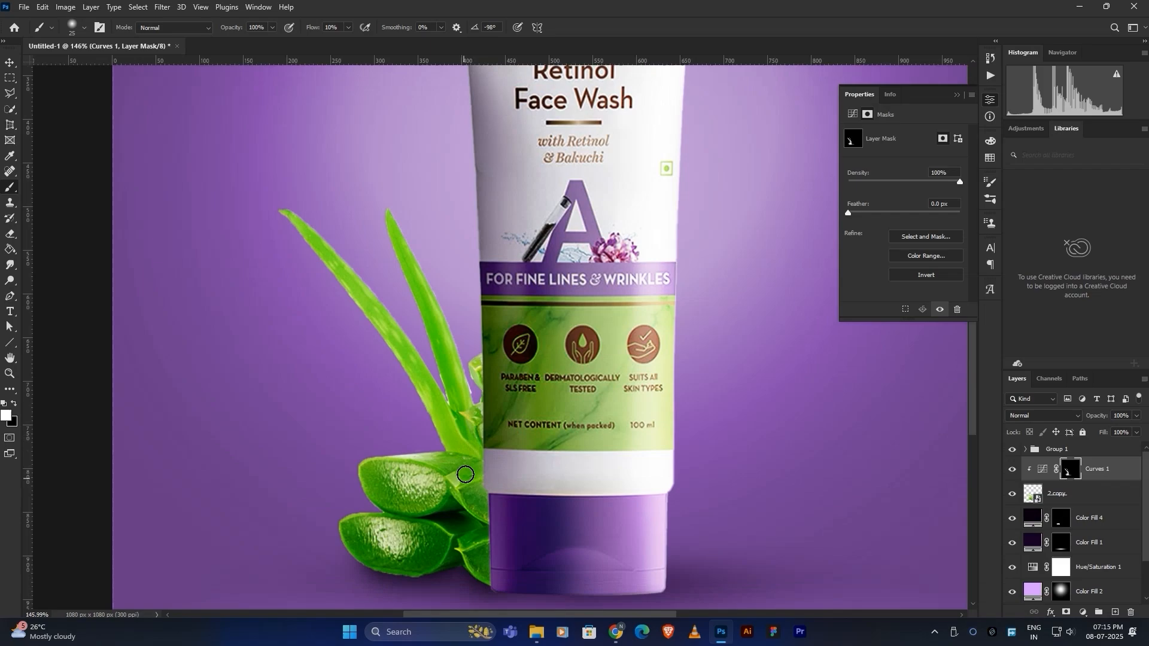
Add a Levels adjustment above the Curves with white input level 199 and clip it to the aloe layer.
{"action": "left_click", "coordinate": [1083, 612]}
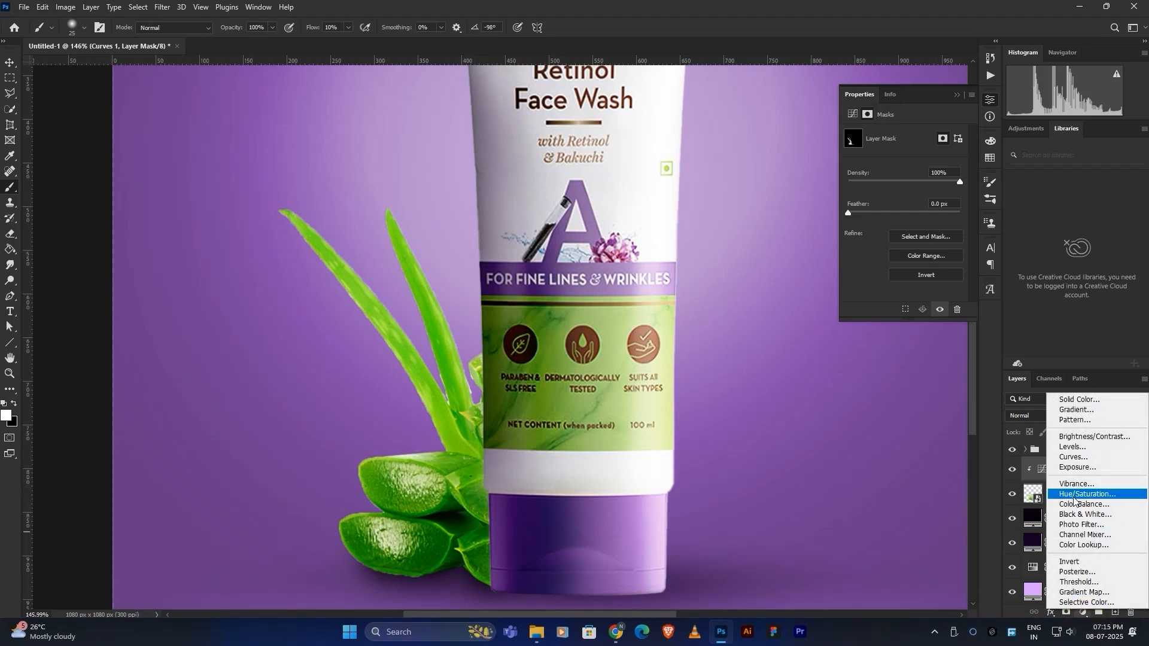
{"action": "left_click", "coordinate": [1072, 447]}
{"action": "left_click_drag", "start_coordinate": [958, 221], "coordinate": [940, 220]}
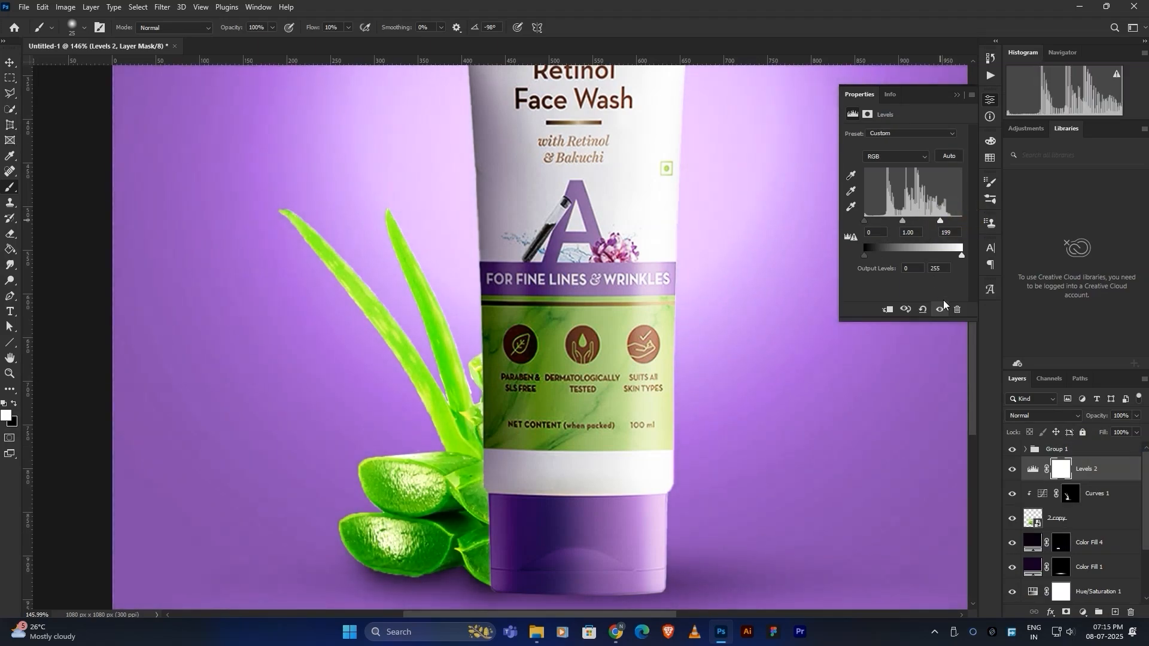
{"action": "left_click", "coordinate": [888, 309]}
Invert the Levels mask and paint white along the aloe leaf nearest the tube to add highlights.
{"action": "left_click", "coordinate": [1068, 467]}
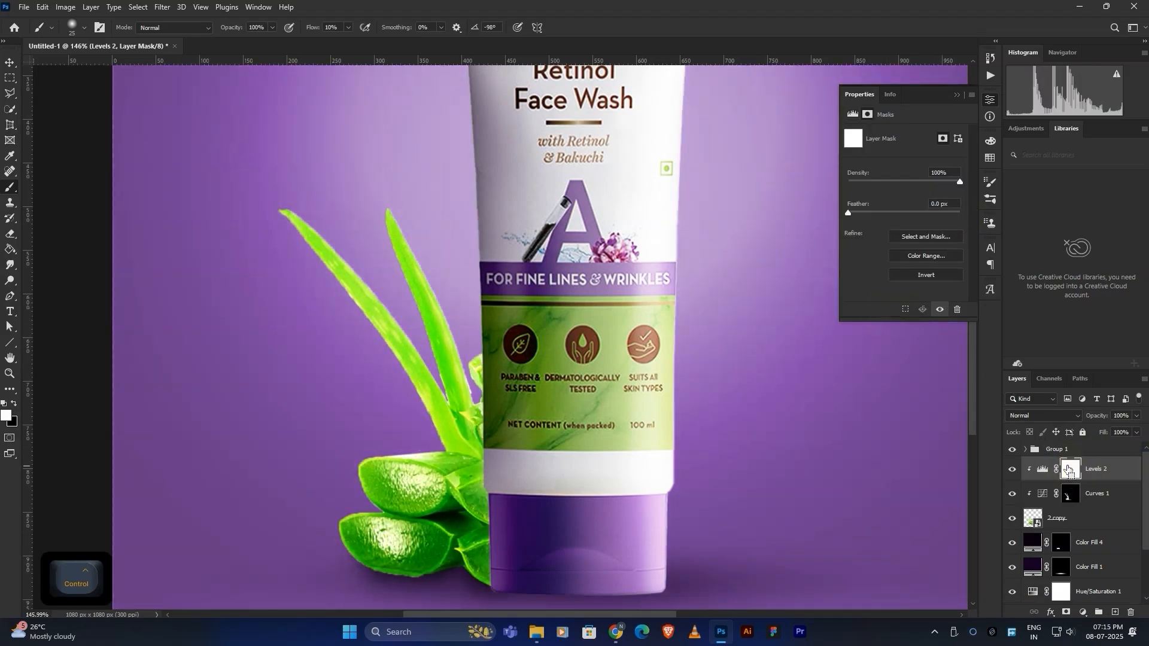
{"action": "key", "text": "ctrl+i"}
{"action": "scroll", "coordinate": [449, 339], "scroll_direction": "up", "scroll_amount": 1}
{"action": "mouse_move", "coordinate": [401, 244]}
{"action": "left_mouse_down"}
{"action": "mouse_move", "coordinate": [474, 427]}
{"action": "mouse_move", "coordinate": [311, 253]}
{"action": "mouse_move", "coordinate": [387, 328]}
{"action": "mouse_move", "coordinate": [469, 436]}
{"action": "left_mouse_up"}
{"action": "scroll", "coordinate": [470, 436], "scroll_direction": "down", "scroll_amount": 5}
{"action": "scroll", "coordinate": [467, 439], "scroll_direction": "up", "scroll_amount": 2}
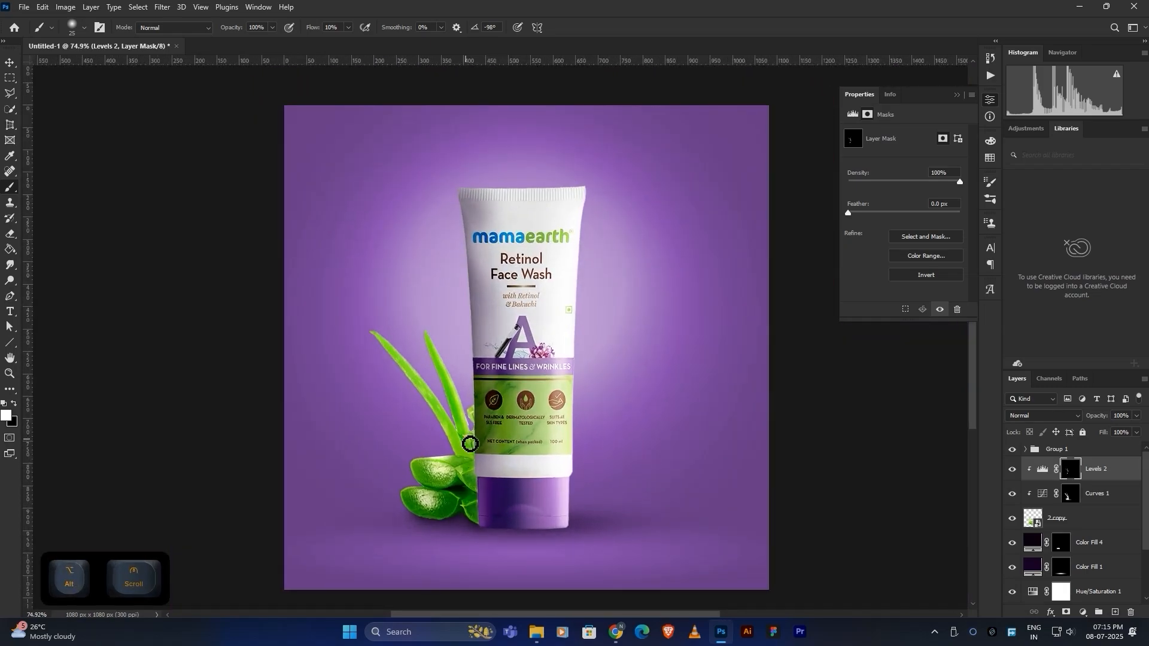
{"action": "left_click_drag", "start_coordinate": [558, 403], "coordinate": [519, 410]}
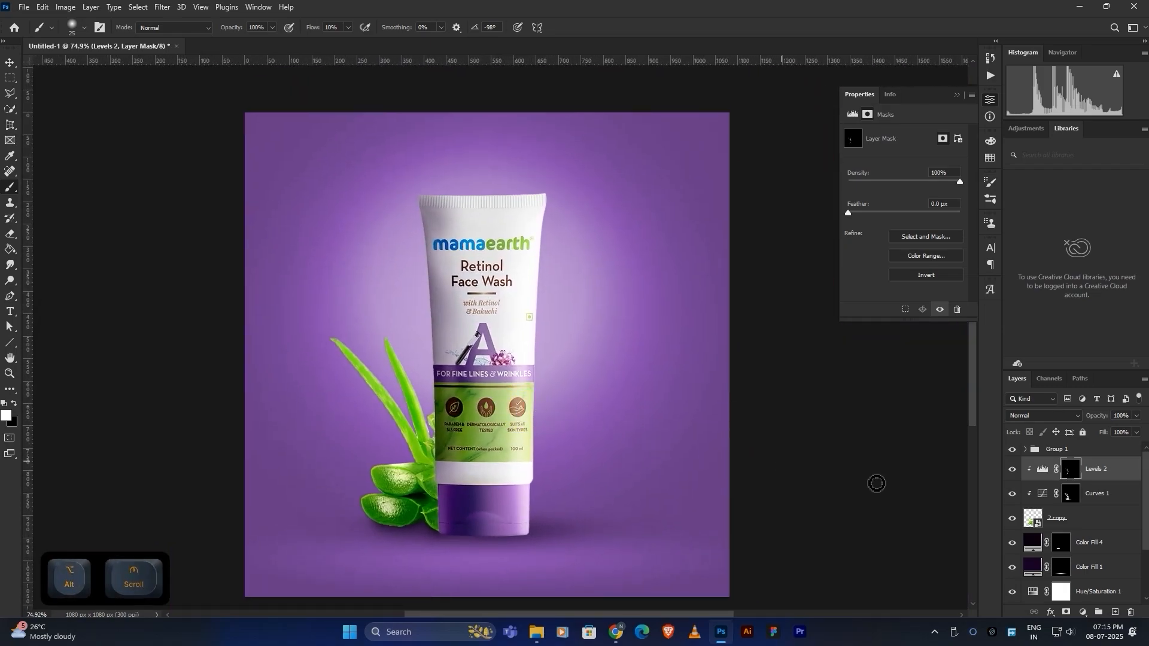
Group the aloe layer together with its clipped Curves and Levels adjustments.
{"action": "left_click", "coordinate": [1121, 470]}
{"action": "left_click", "coordinate": [1085, 518]}
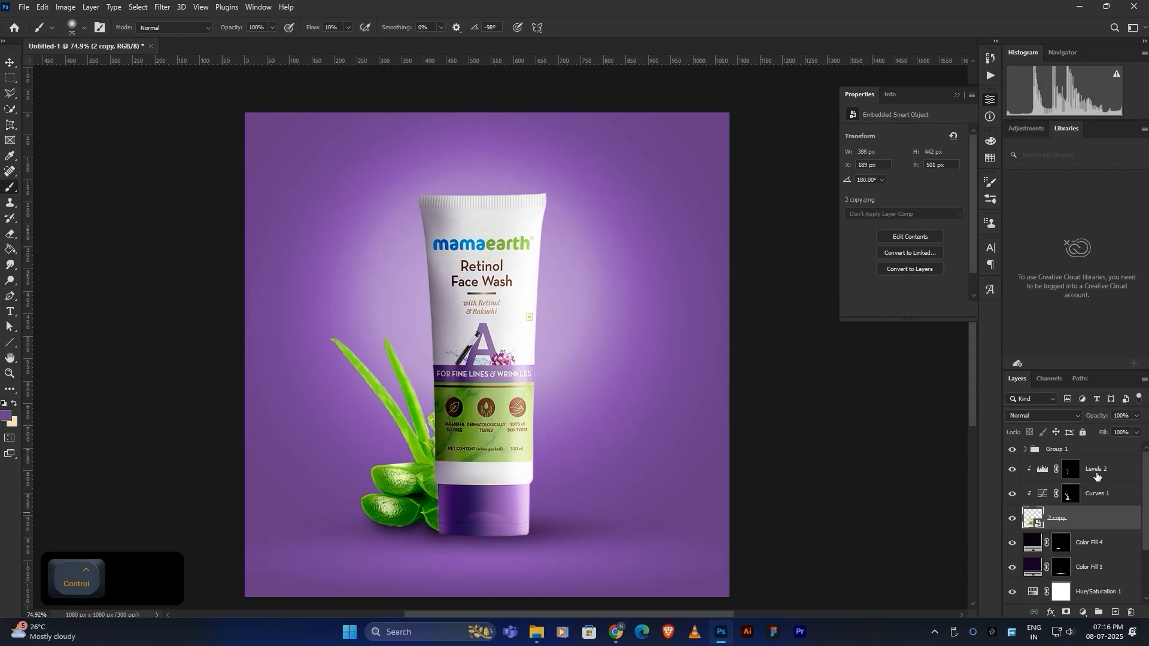
{"action": "left_click", "coordinate": [1097, 476], "text": "shift"}
{"action": "key", "text": "ctrl+g"}
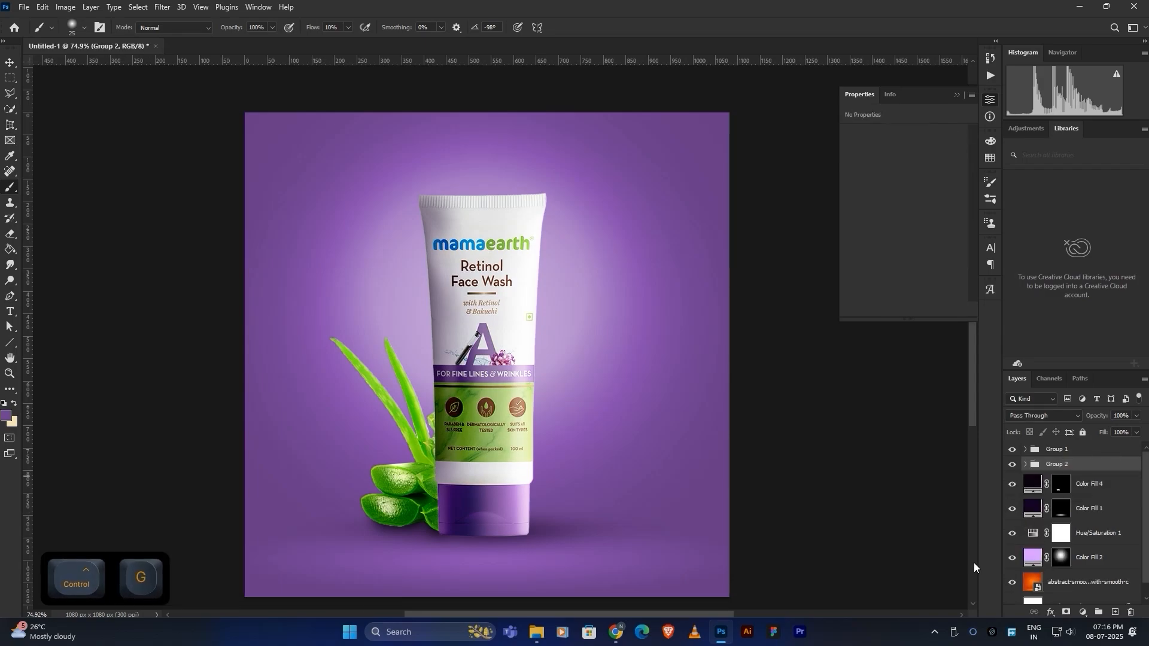
Place the pink flower image, 3 copy.png, into the document at its original size.
{"action": "left_click", "coordinate": [537, 632]}
{"action": "left_click_drag", "start_coordinate": [267, 135], "coordinate": [548, 490]}
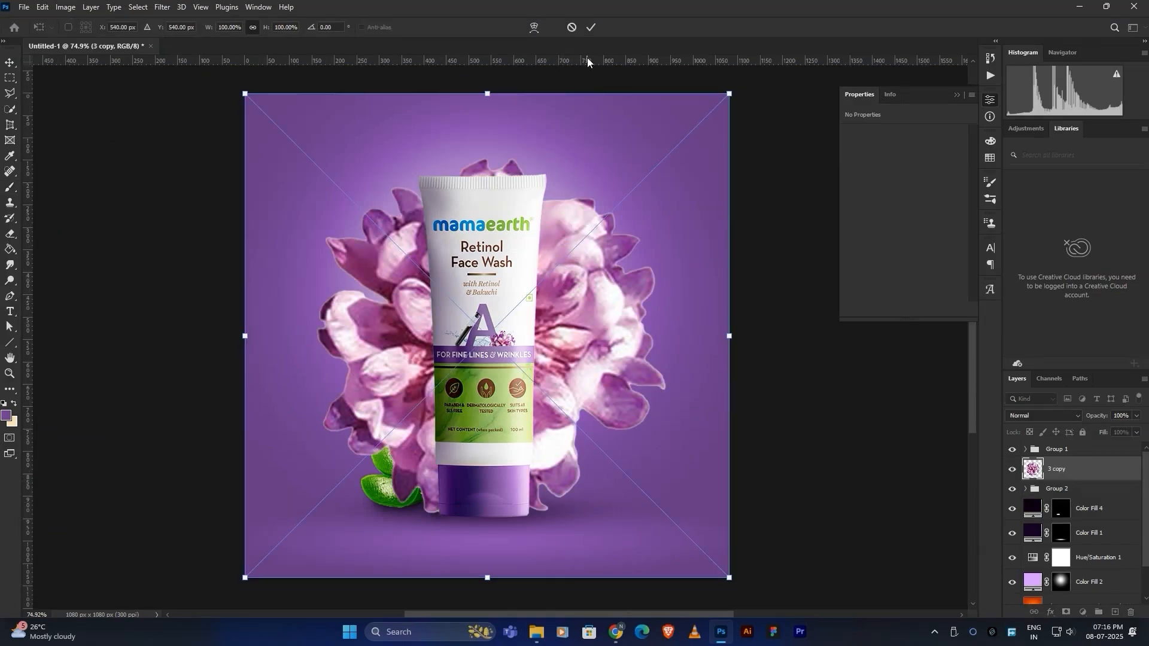
{"action": "left_click", "coordinate": [592, 27]}
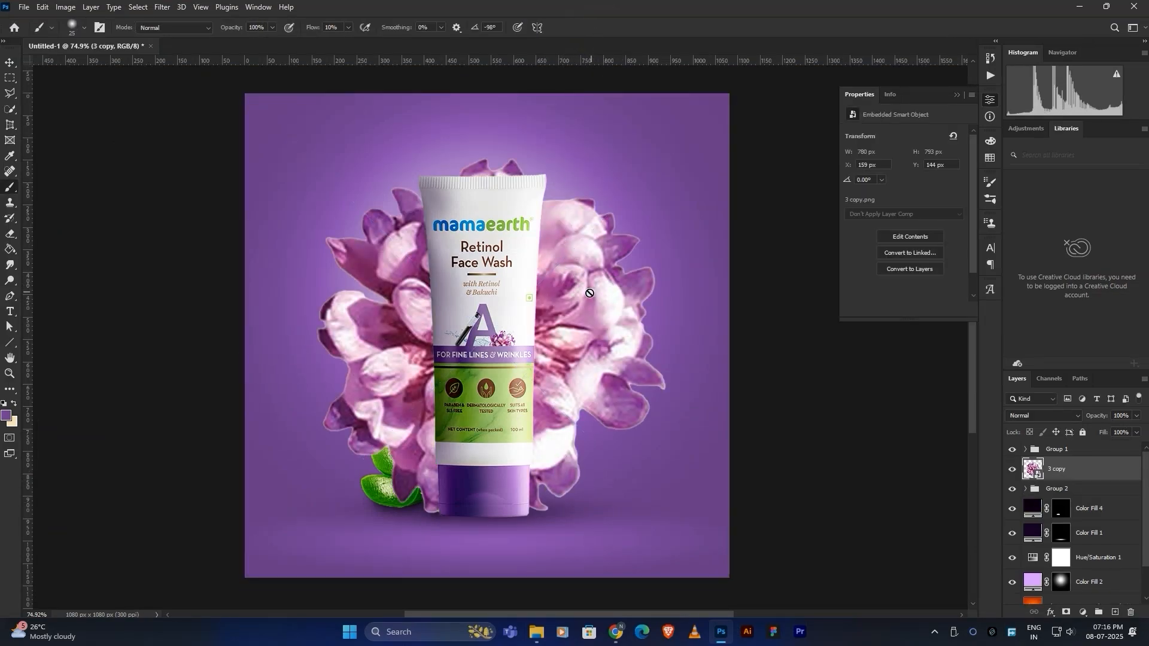
Move the flower layer above the tube group and convert it to a smart object.
{"action": "key", "text": "v"}
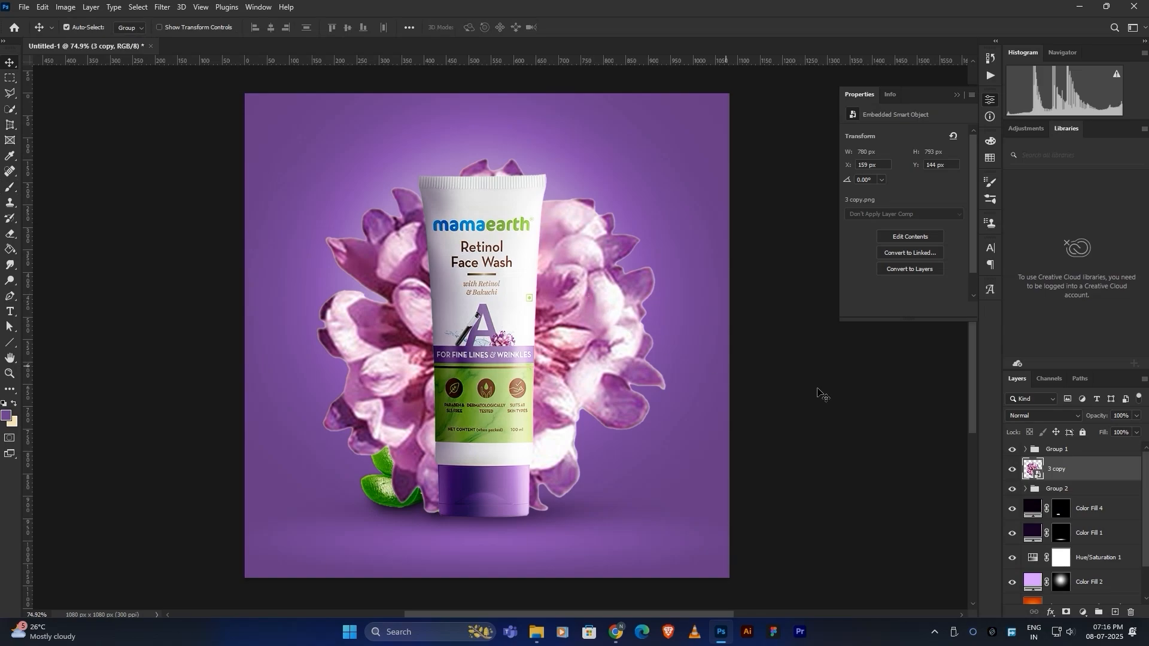
{"action": "left_click_drag", "start_coordinate": [1057, 470], "coordinate": [1064, 446]}
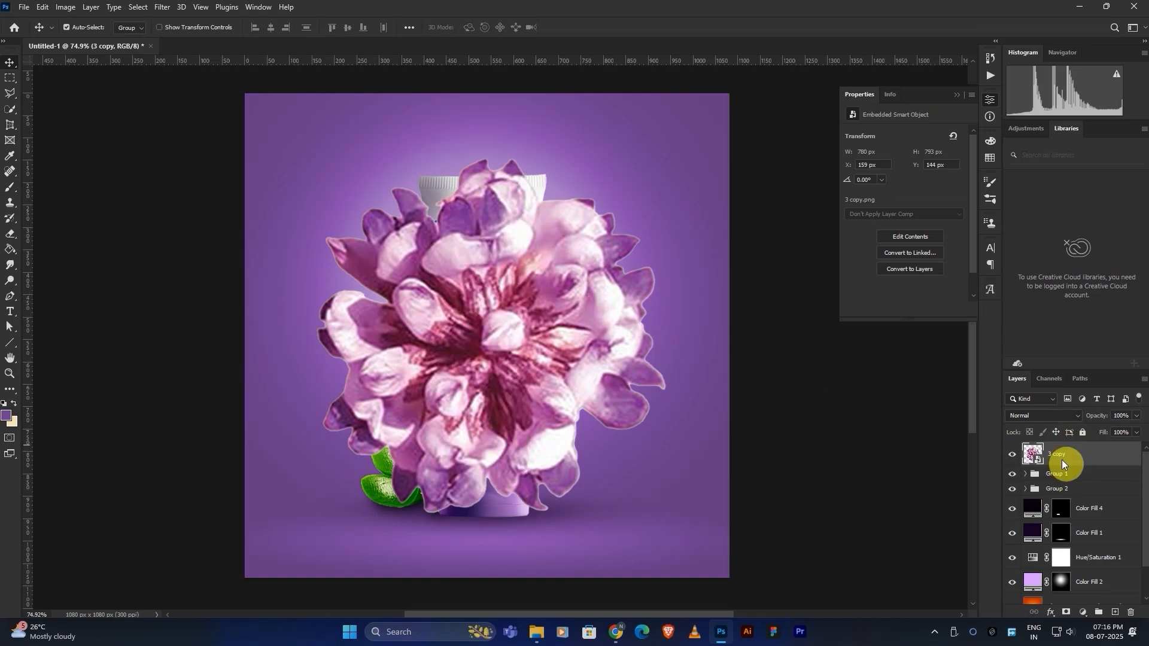
{"action": "right_click", "coordinate": [1062, 460]}
{"action": "left_click", "coordinate": [953, 210]}
Scale the flower to about 27% and position it in front of the tube cap's right edge.
{"action": "key", "text": "ctrl+t"}
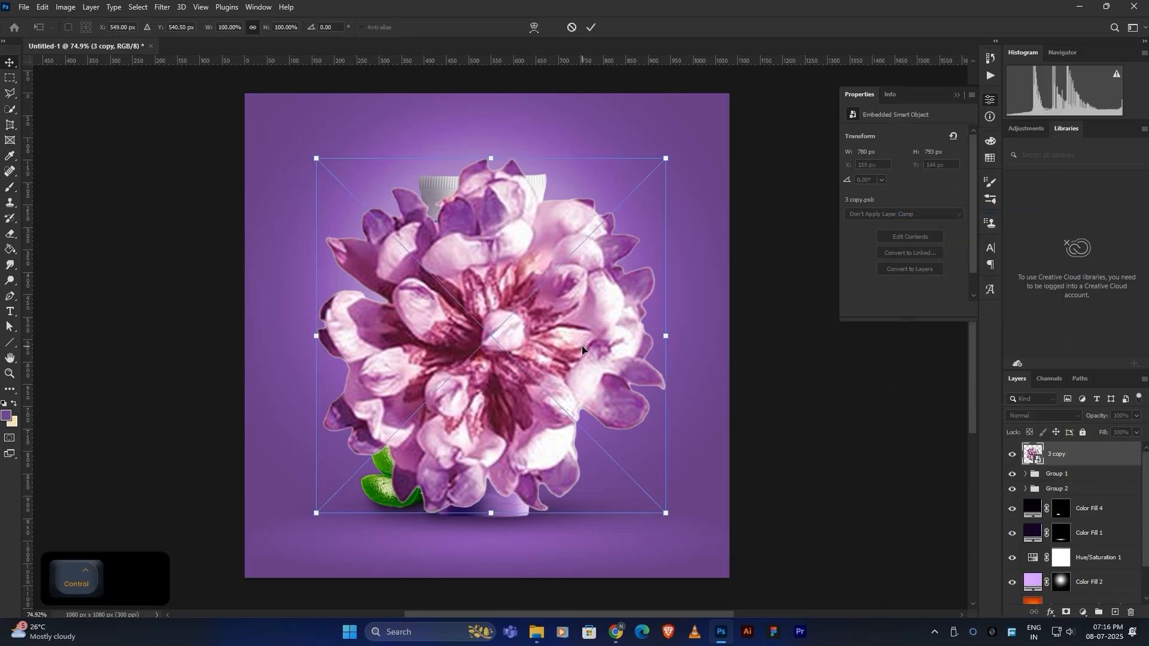
{"action": "left_click_drag", "start_coordinate": [666, 158], "coordinate": [579, 442]}
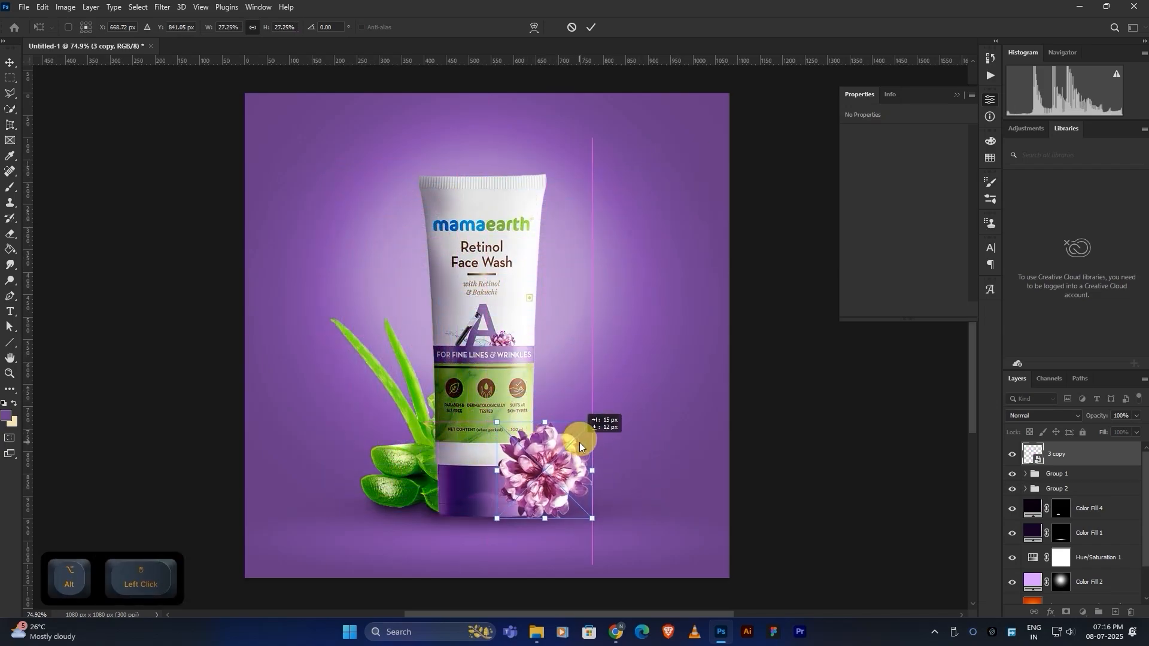
{"action": "left_click", "coordinate": [591, 27]}
{"action": "scroll", "coordinate": [538, 513], "scroll_direction": "up", "scroll_amount": 1}
{"action": "scroll", "coordinate": [538, 513], "scroll_direction": "up", "scroll_amount": 4}
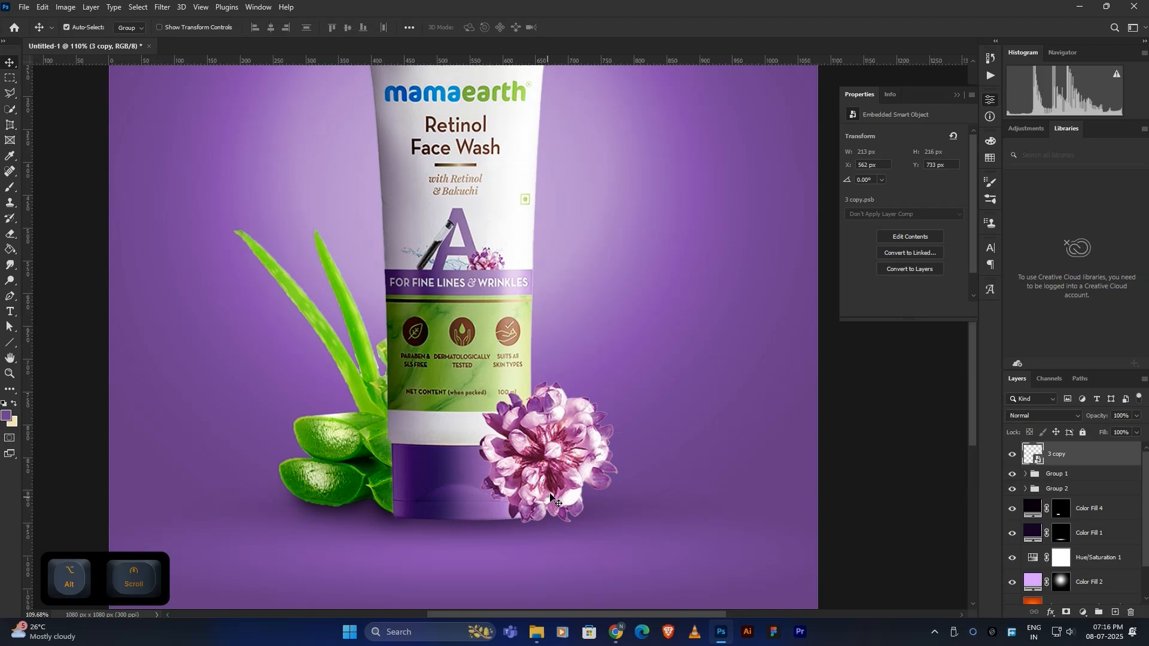
{"action": "left_click_drag", "start_coordinate": [551, 490], "coordinate": [551, 498]}
Add a black solid color fill above the flower and invert its mask.
{"action": "scroll", "coordinate": [551, 503], "scroll_direction": "up", "scroll_amount": 2}
{"action": "scroll", "coordinate": [548, 534], "scroll_direction": "up", "scroll_amount": 3}
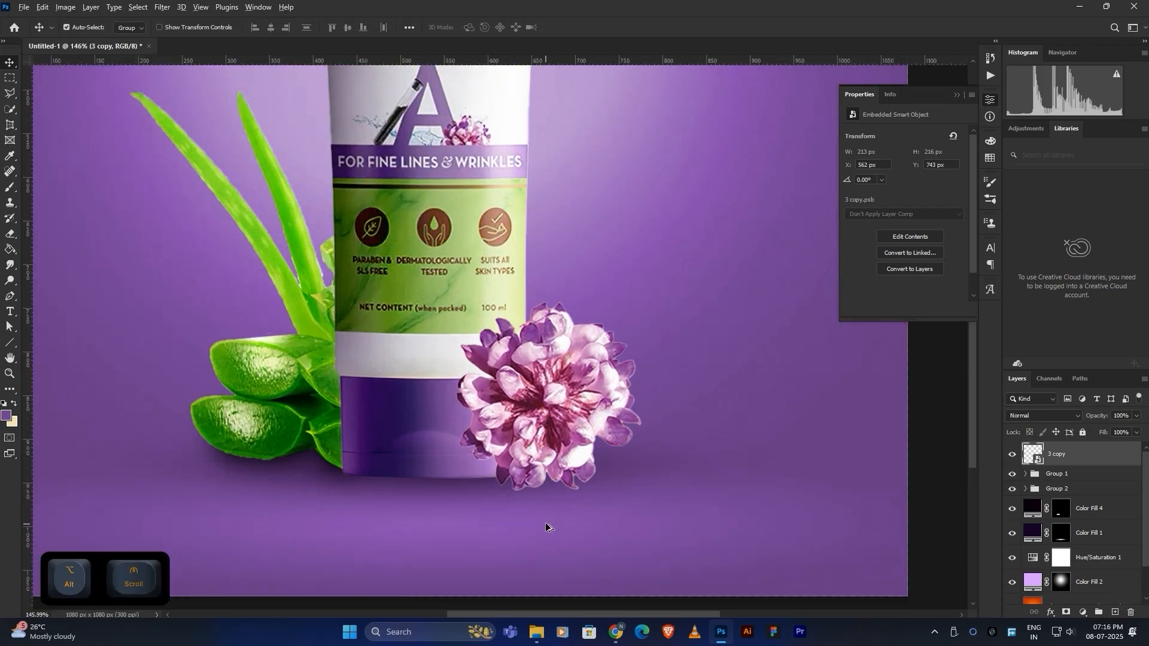
{"action": "left_click", "coordinate": [1083, 612]}
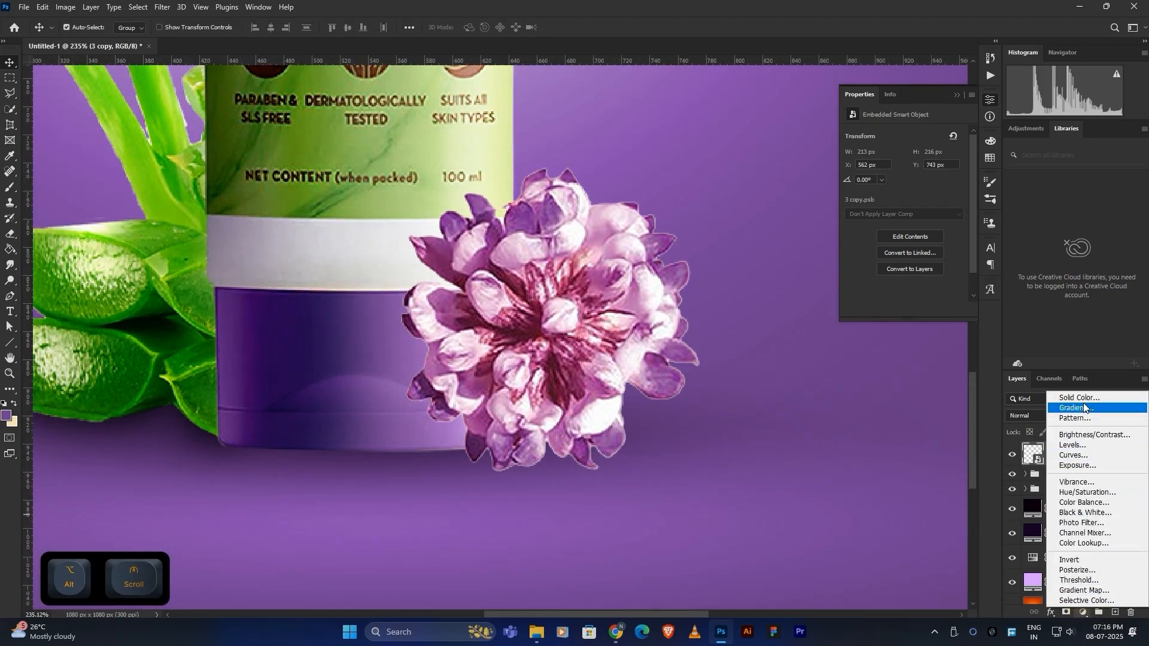
{"action": "left_click", "coordinate": [1066, 396]}
{"action": "left_click", "coordinate": [820, 388]}
{"action": "left_click", "coordinate": [1057, 231]}
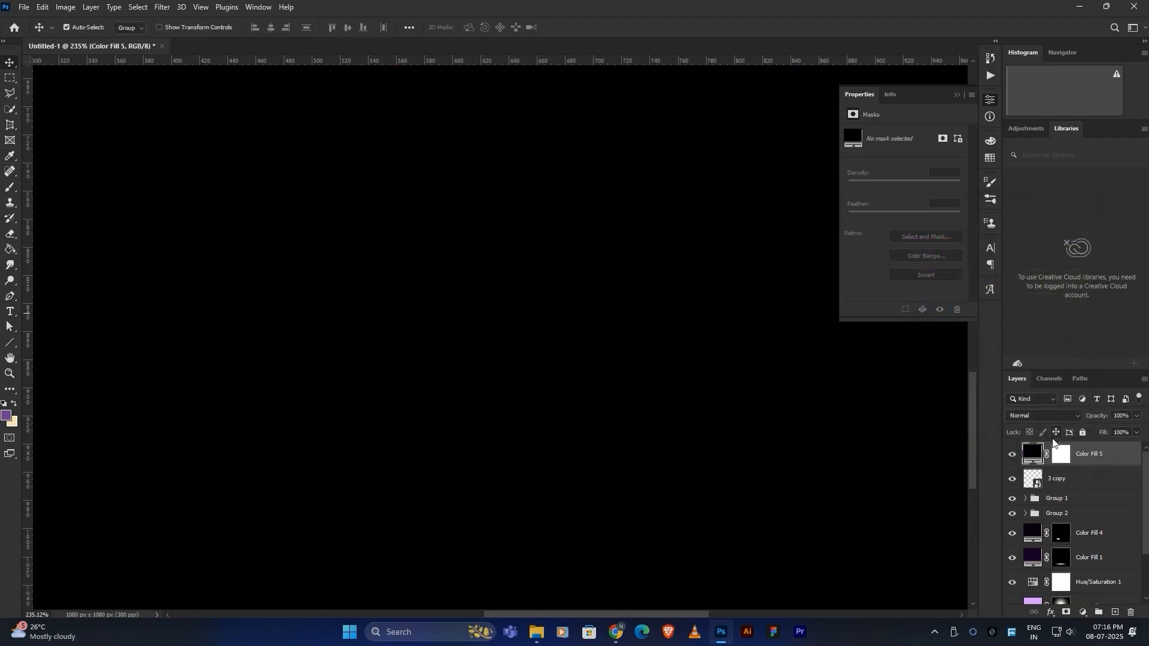
{"action": "left_click", "coordinate": [1061, 458]}
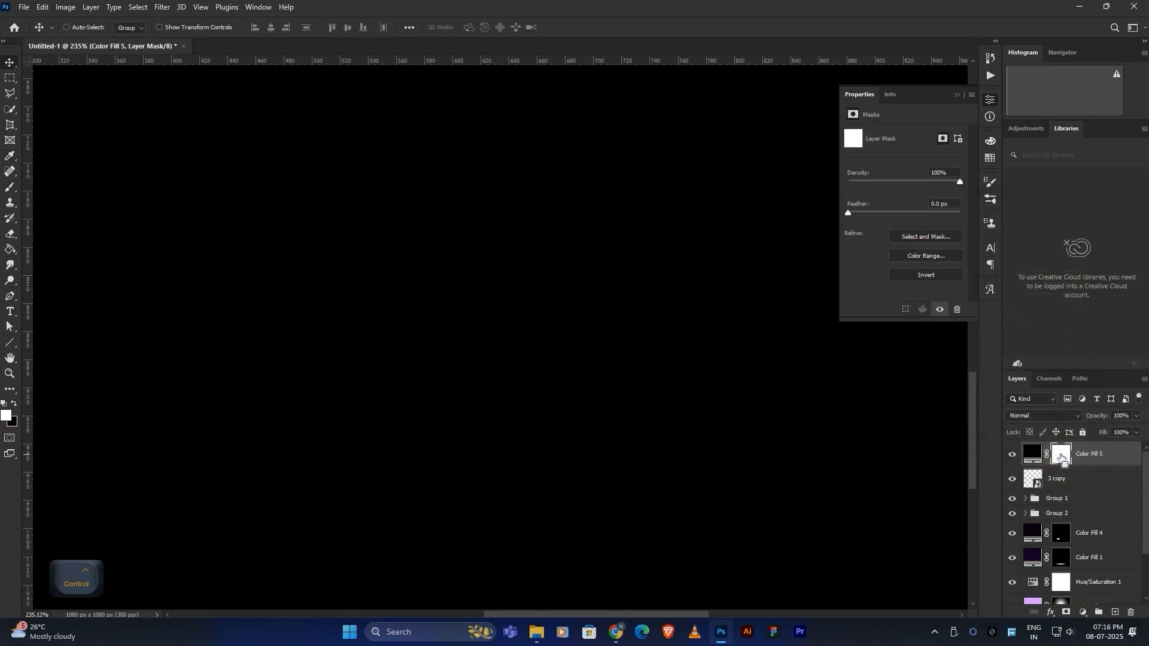
{"action": "key", "text": "ctrl+i"}
Set the brush to 150 px with 100% flow and paint one soft dab on the black fill's mask right of the flower.
{"action": "left_click", "coordinate": [17, 191]}
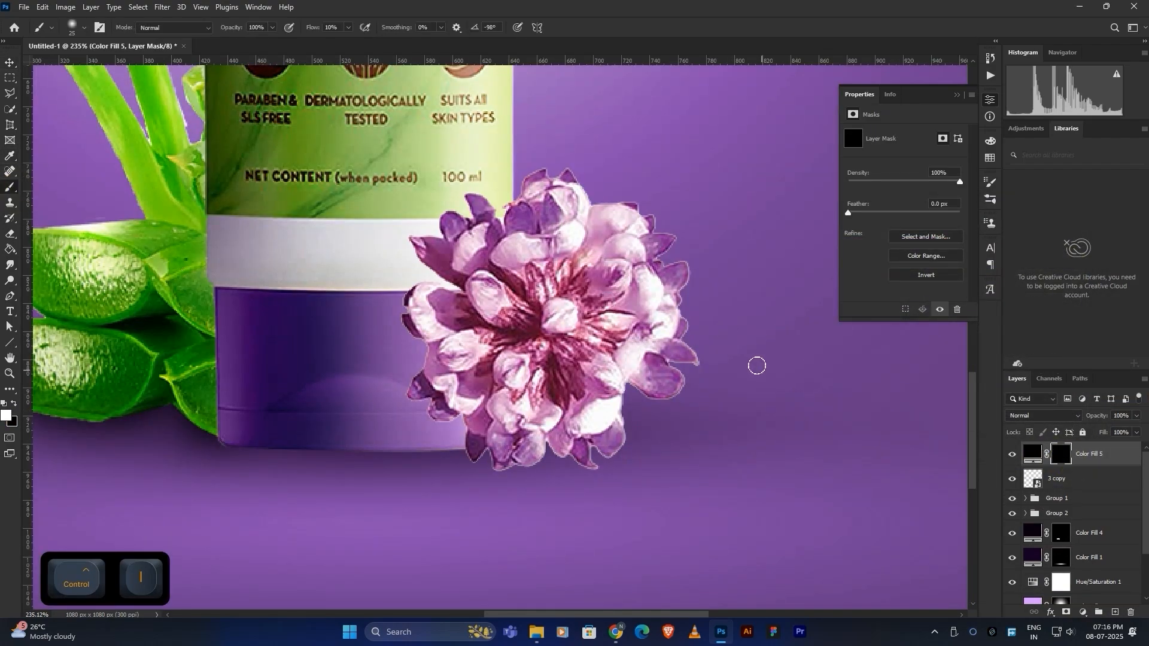
{"action": "key", "text": "]"}
{"action": "key", "text": "]"}
{"action": "key", "text": "]"}
{"action": "key", "text": "]"}
{"action": "key", "text": "]"}
{"action": "key", "text": "]"}
{"action": "key", "text": "]"}
{"action": "key", "text": "]"}
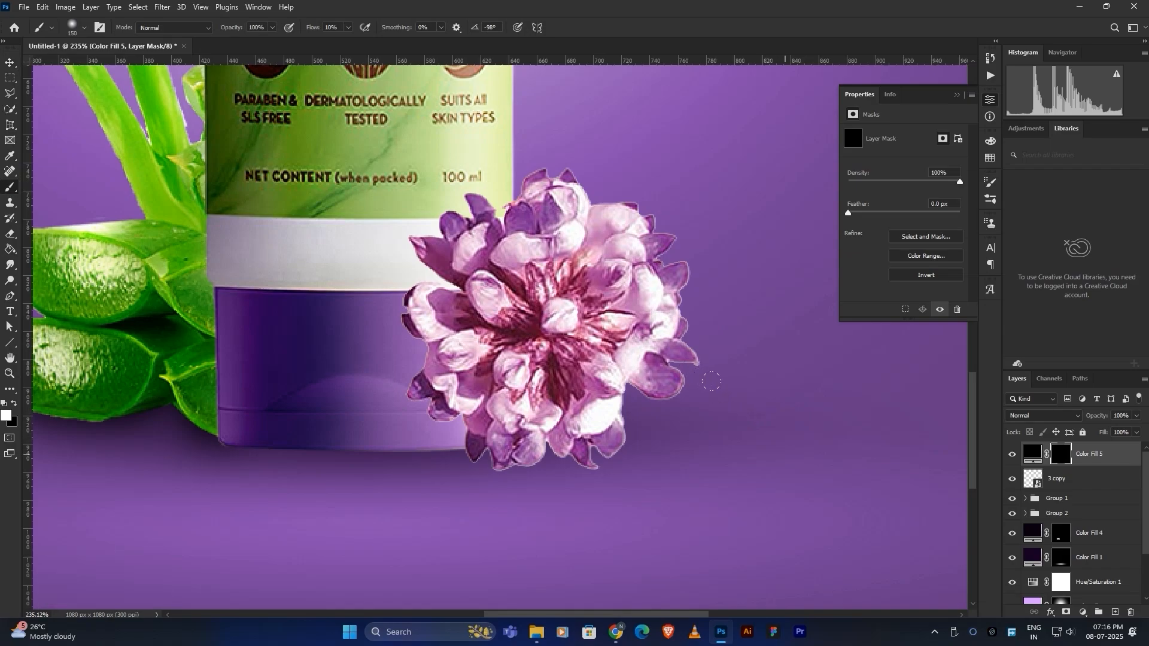
{"action": "key", "text": "ctrl+z"}
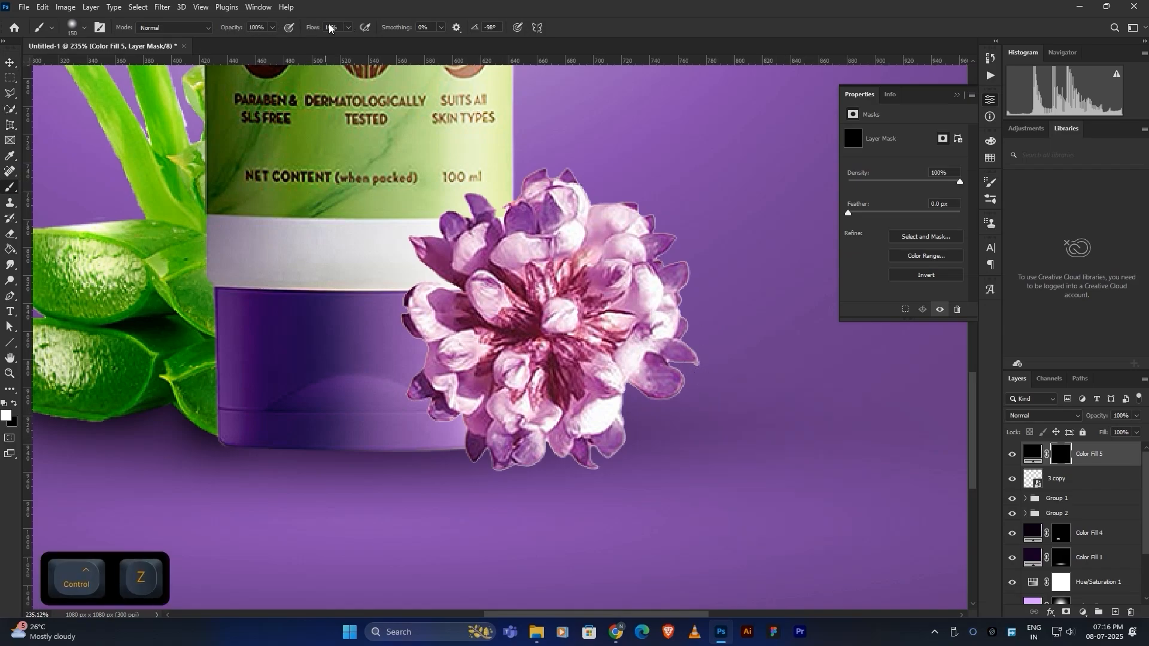
{"action": "left_click_drag", "start_coordinate": [329, 27], "coordinate": [458, 59]}
{"action": "left_click", "coordinate": [800, 454]}
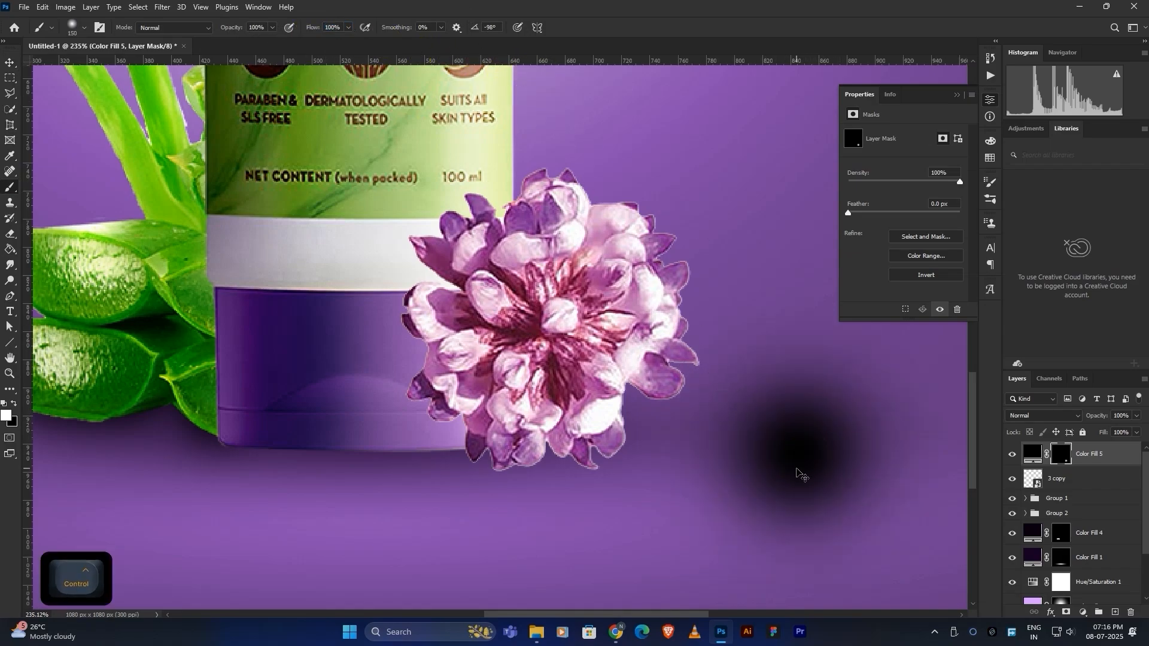
Squash the dab to about 80% width and 10% height under the flower, and move its fill below the flower layer.
{"action": "key", "text": "ctrl+t"}
{"action": "left_click_drag", "start_coordinate": [797, 280], "coordinate": [537, 484]}
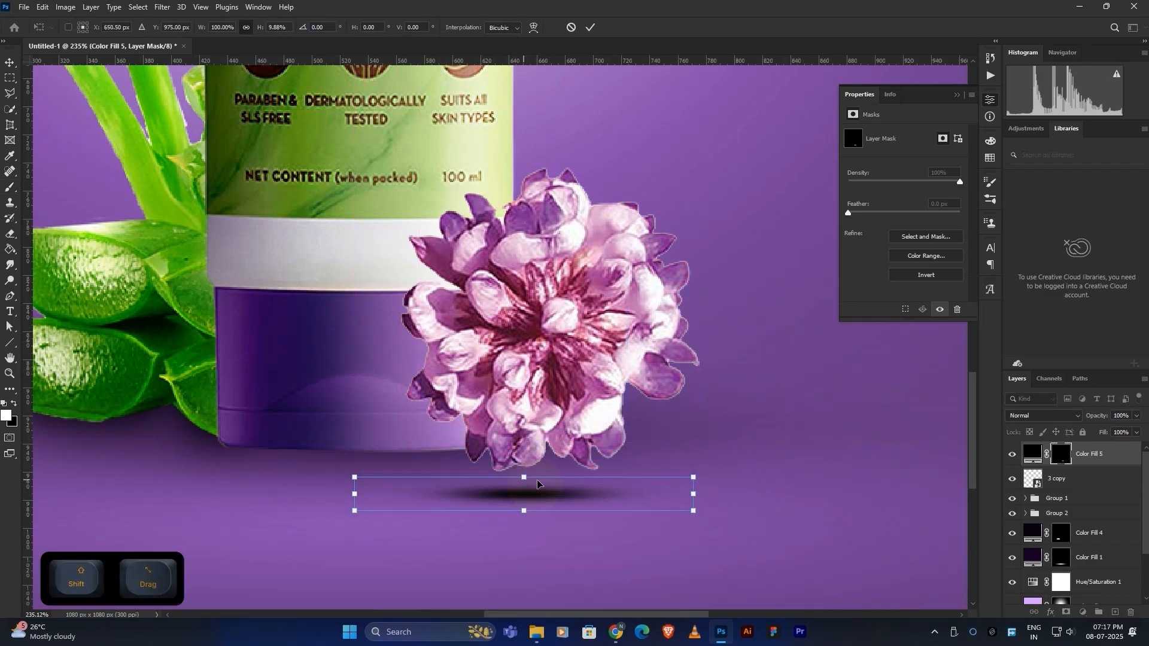
{"action": "left_click_drag", "start_coordinate": [698, 489], "coordinate": [582, 470]}
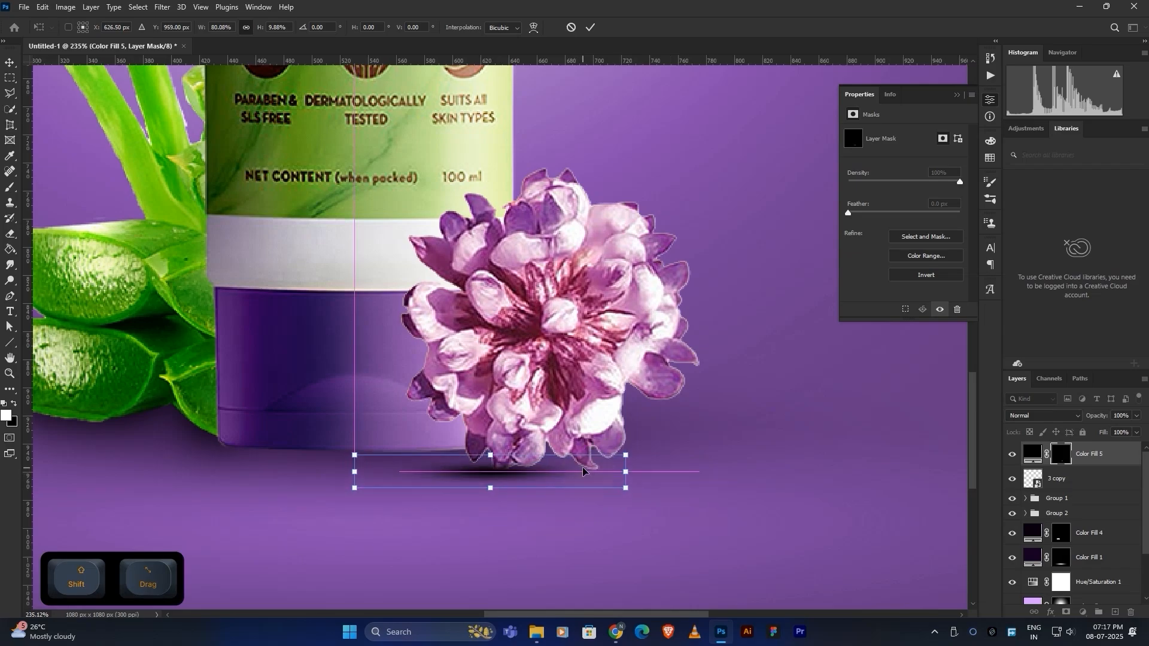
{"action": "left_click", "coordinate": [590, 29]}
{"action": "left_click_drag", "start_coordinate": [1095, 462], "coordinate": [1096, 492]}
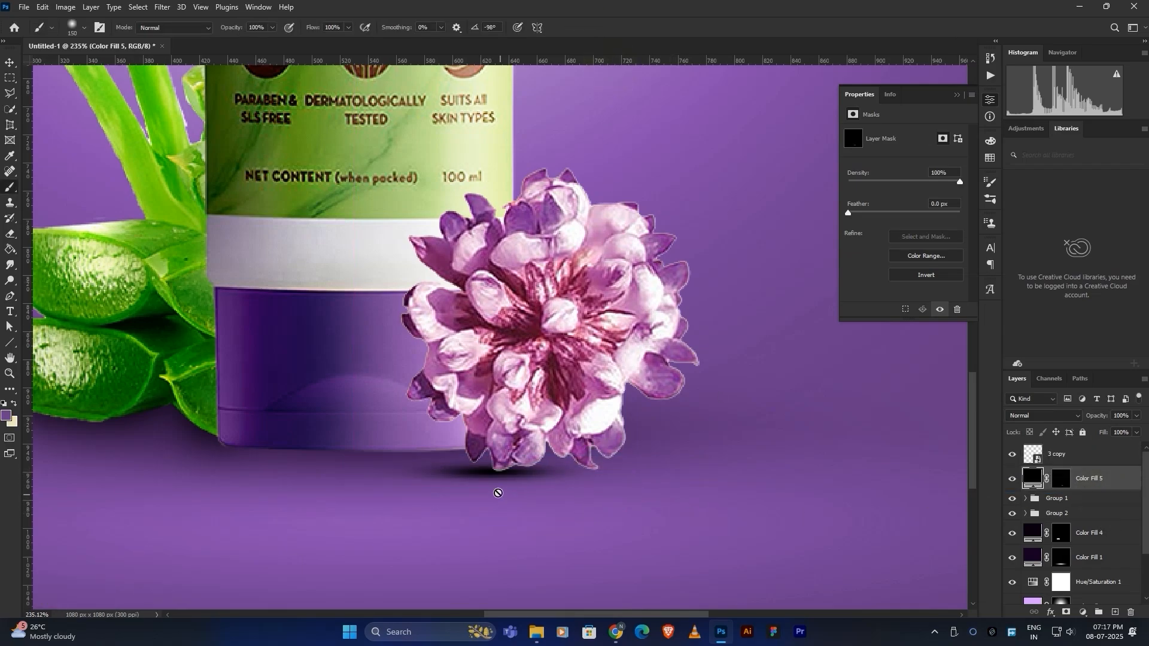
Lower the flower's shadow fill to 50% opacity and place a duplicate of it farther right beneath the flower.
{"action": "key", "text": "v"}
{"action": "left_click", "coordinate": [525, 476]}
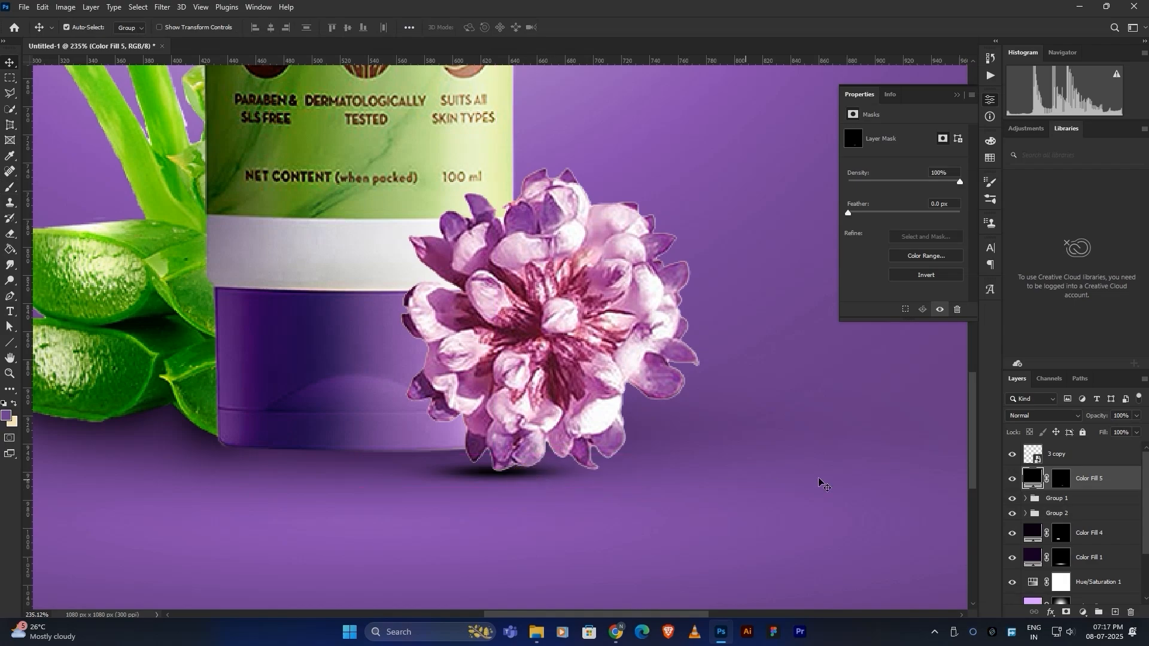
{"action": "mouse_move", "coordinate": [1099, 422]}
{"action": "left_mouse_down"}
{"action": "mouse_move", "coordinate": [1058, 419]}
{"action": "mouse_move", "coordinate": [1101, 417]}
{"action": "left_mouse_up"}
{"action": "left_click_drag", "start_coordinate": [1101, 419], "coordinate": [1098, 419]}
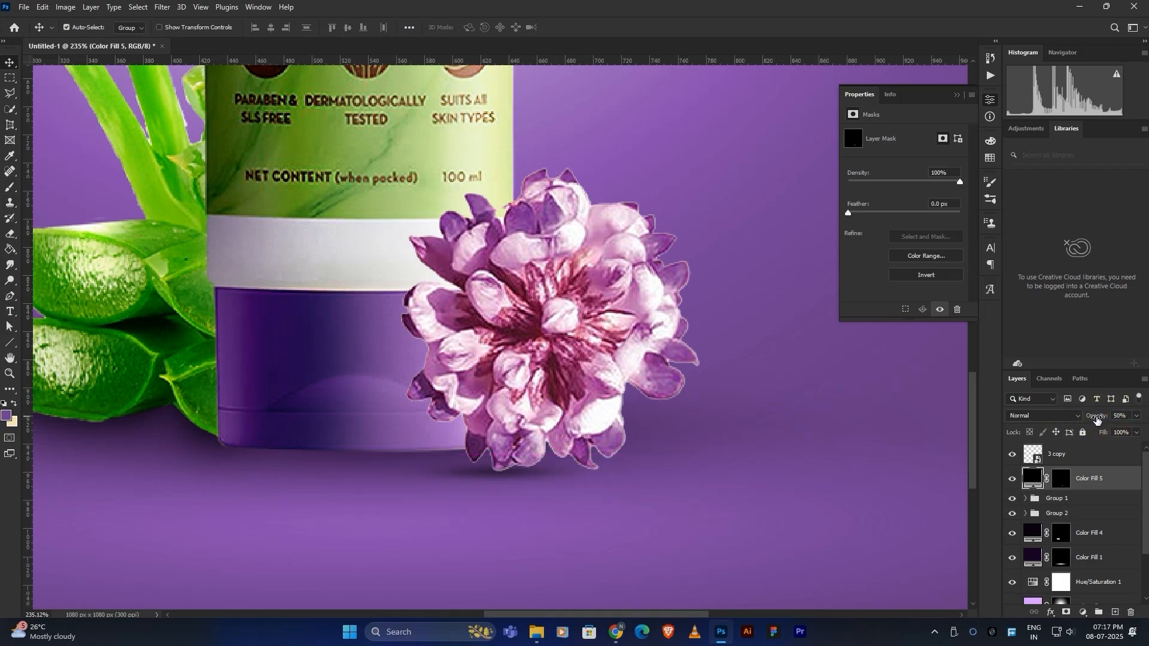
{"action": "left_click_drag", "start_coordinate": [518, 476], "coordinate": [692, 489]}
{"action": "scroll", "coordinate": [566, 514], "scroll_direction": "down", "scroll_amount": 5}
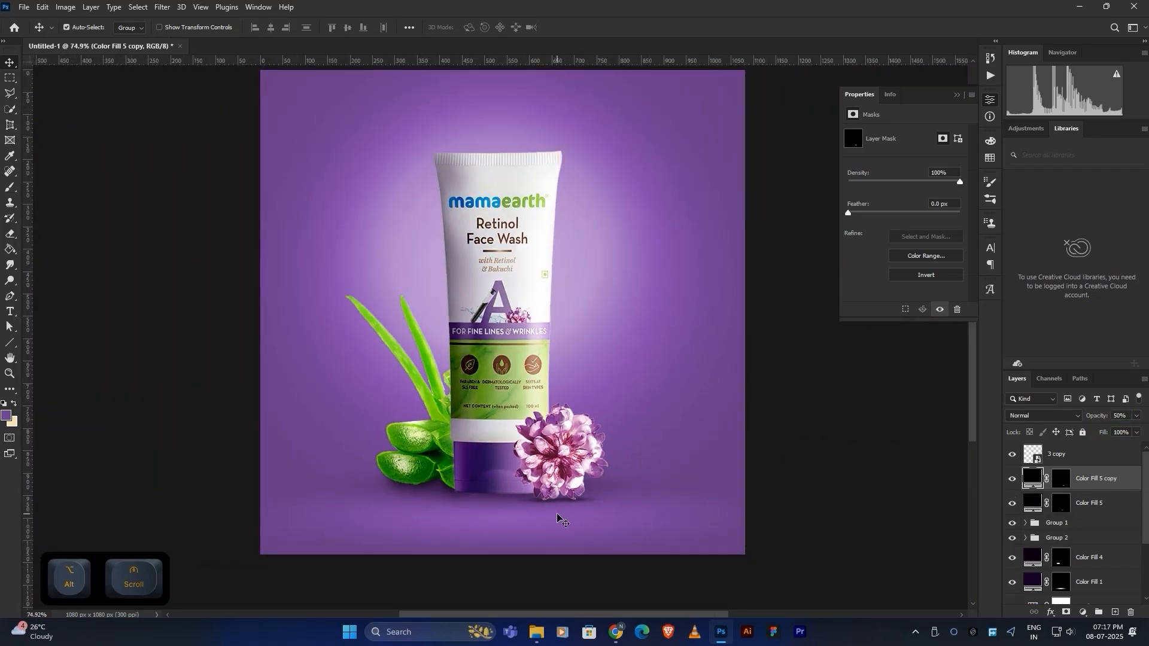
{"action": "scroll", "coordinate": [539, 473], "scroll_direction": "up", "scroll_amount": 3}
{"action": "scroll", "coordinate": [534, 470], "scroll_direction": "down", "scroll_amount": 3}
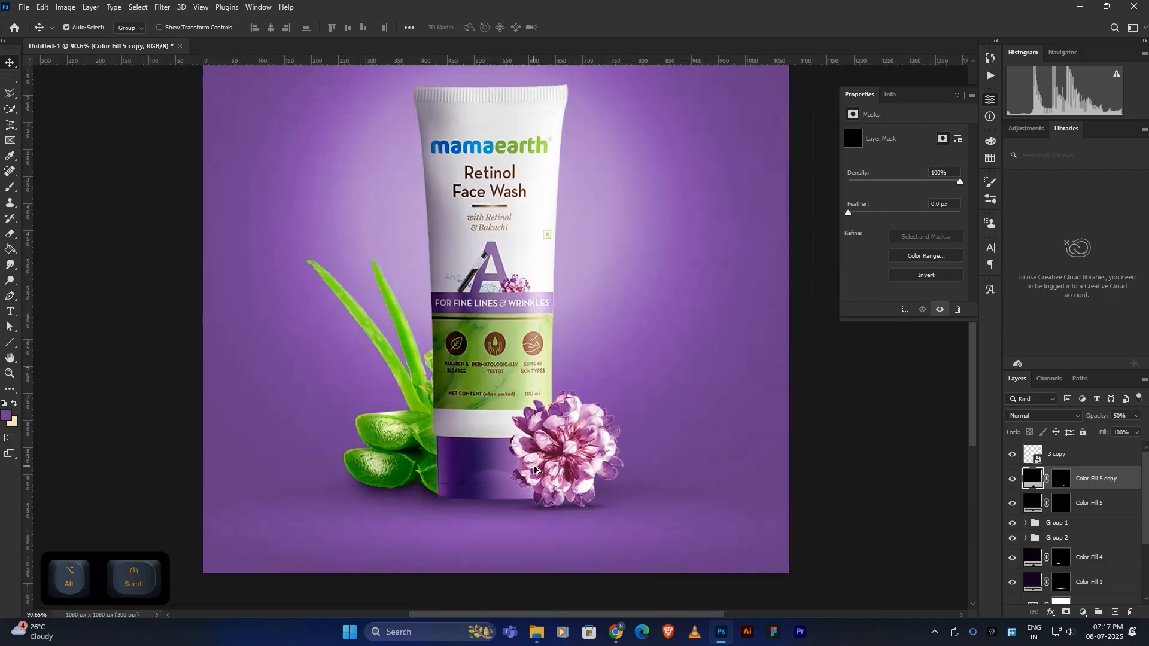
{"action": "scroll", "coordinate": [536, 467], "scroll_direction": "up", "scroll_amount": 1}
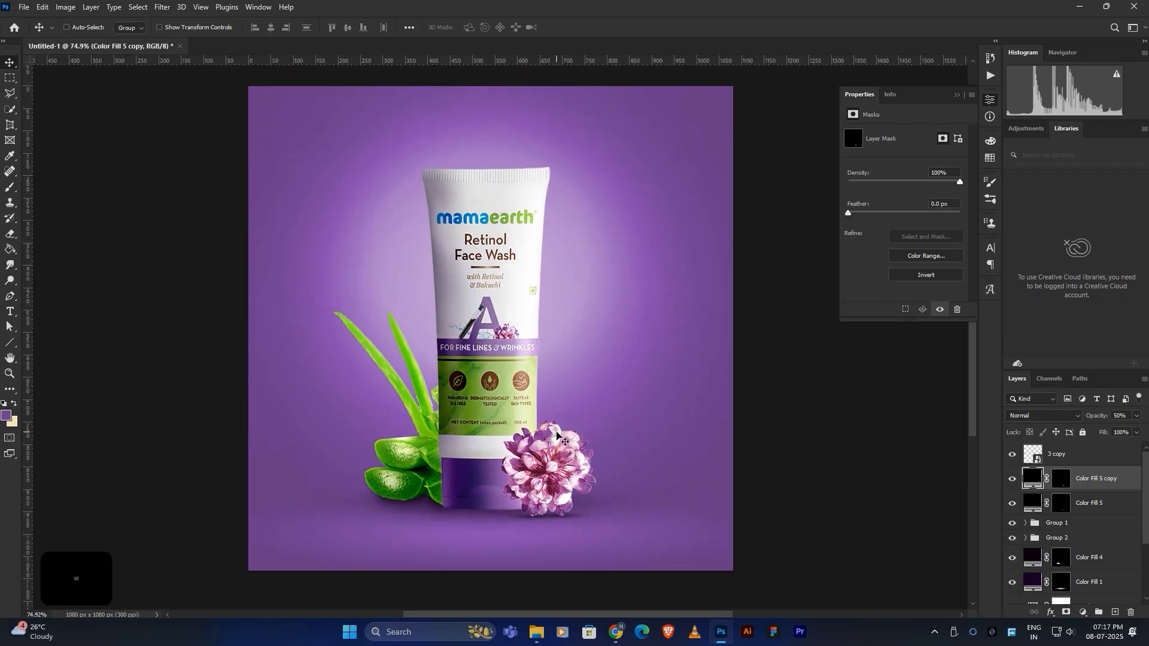
{"action": "key", "text": "ctrl+0"}
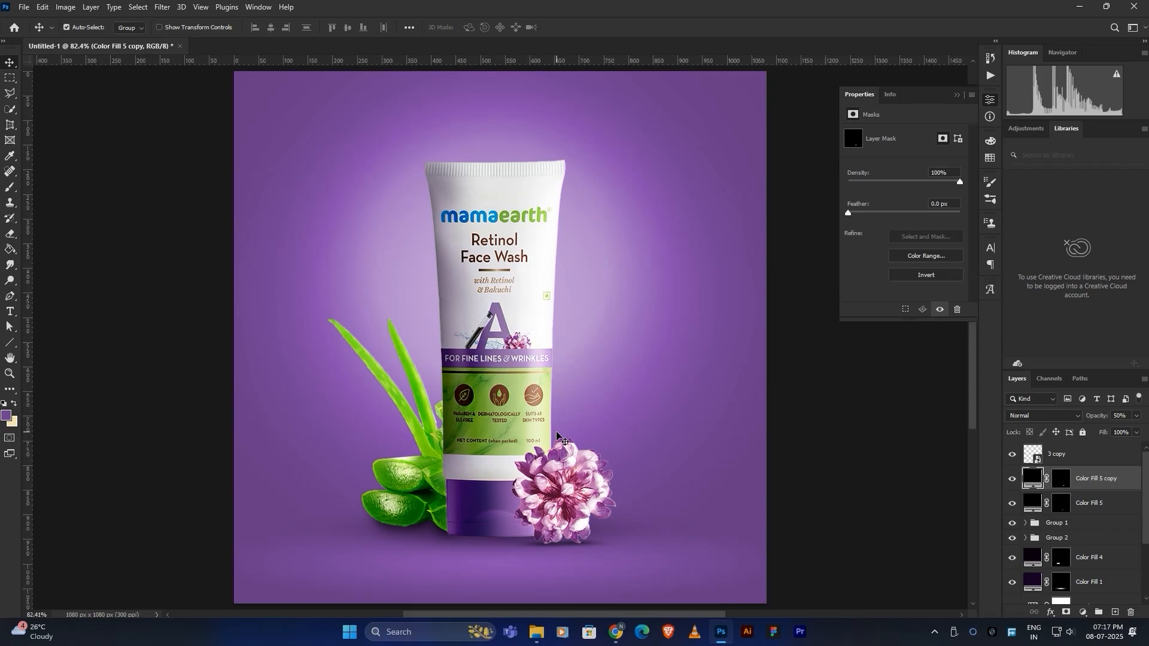
{"action": "scroll", "coordinate": [588, 427], "scroll_direction": "down", "scroll_amount": 1}
Add a black (000000) solid color fill directly above the Color Fill 4 layer and invert its mask.
{"action": "left_click", "coordinate": [627, 426]}
{"action": "scroll", "coordinate": [627, 426], "scroll_direction": "down", "scroll_amount": 2, "text": "alt"}
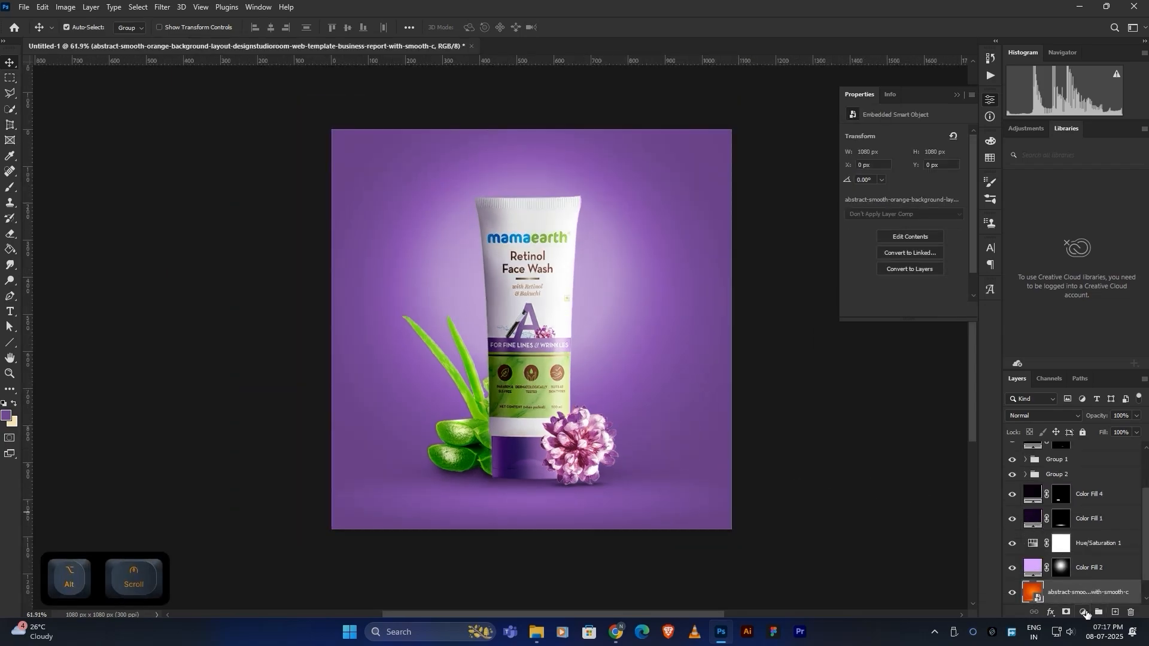
{"action": "left_click", "coordinate": [1101, 495]}
{"action": "left_click", "coordinate": [1082, 612]}
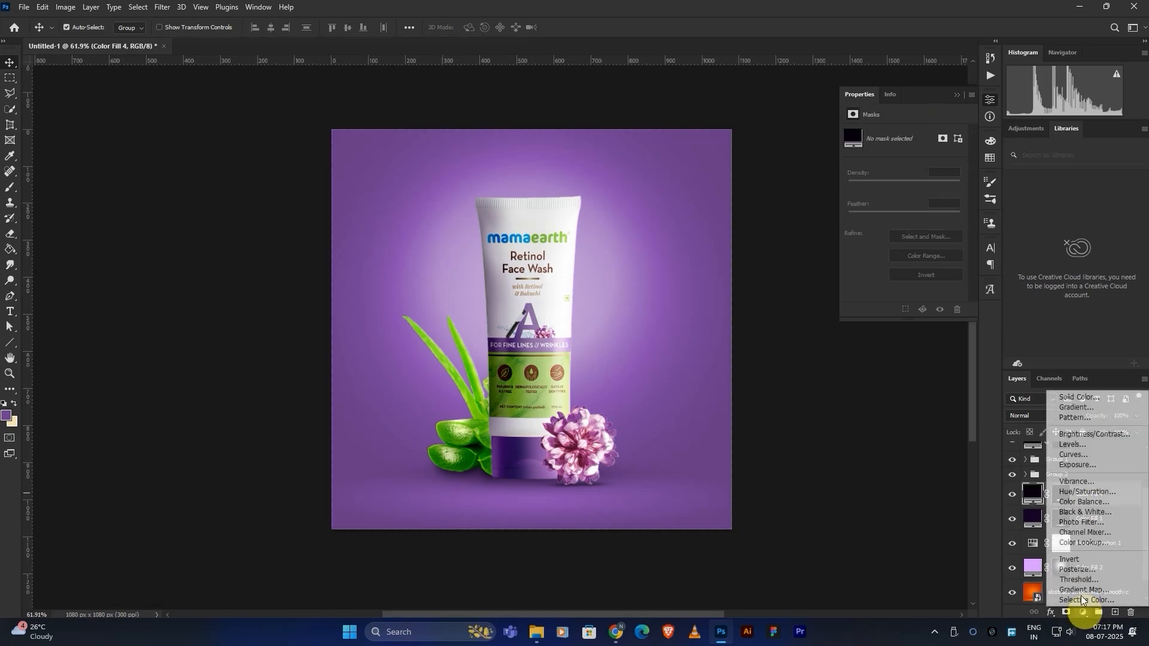
{"action": "left_click", "coordinate": [1071, 397]}
{"action": "left_click_drag", "start_coordinate": [881, 367], "coordinate": [788, 398]}
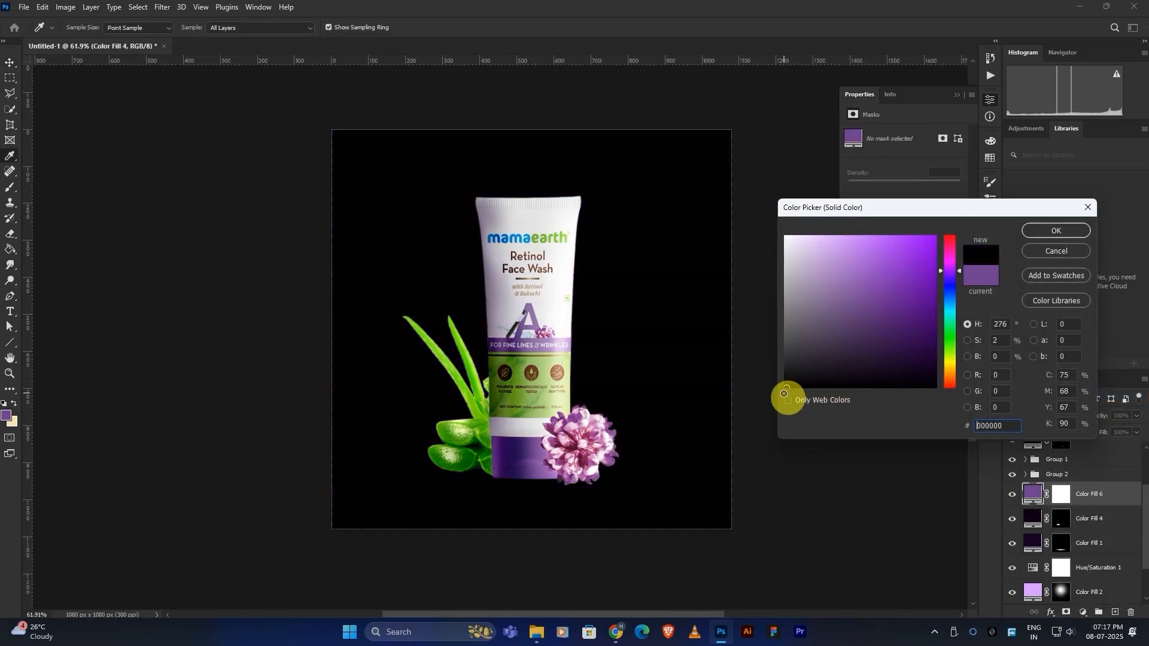
{"action": "left_click", "coordinate": [1057, 230]}
{"action": "left_click", "coordinate": [1057, 496]}
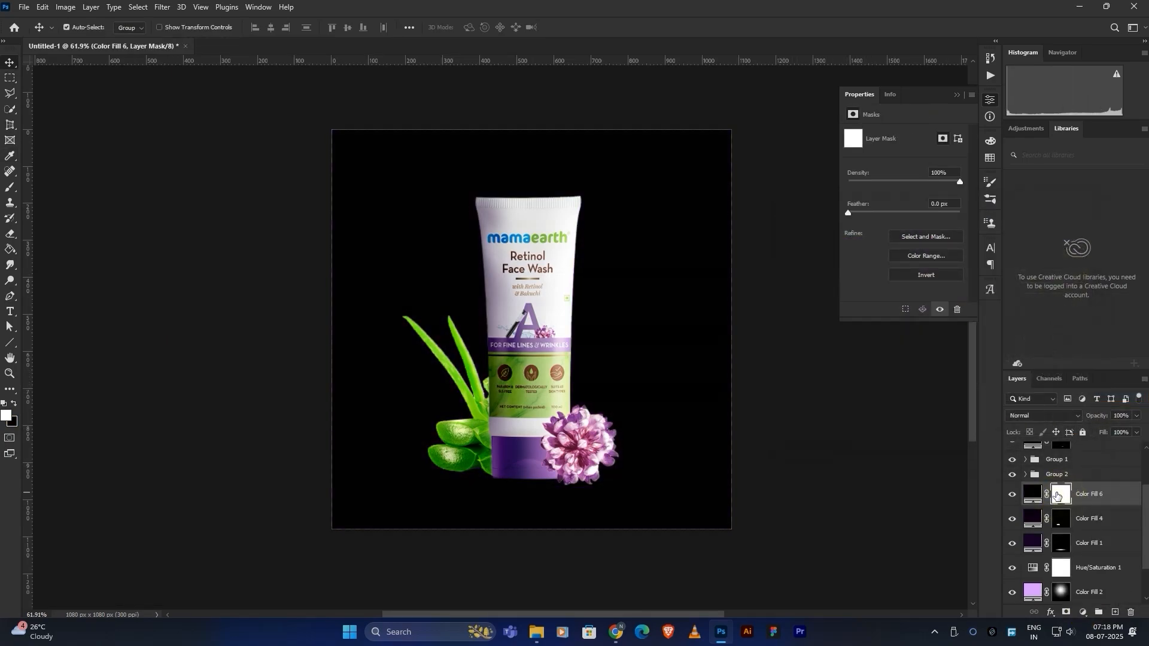
{"action": "key", "text": "ctrl+i"}
Paint the black fill's mask along the canvas's lower edge and corners with a soft 600 px brush at 10% flow.
{"action": "left_click", "coordinate": [10, 187]}
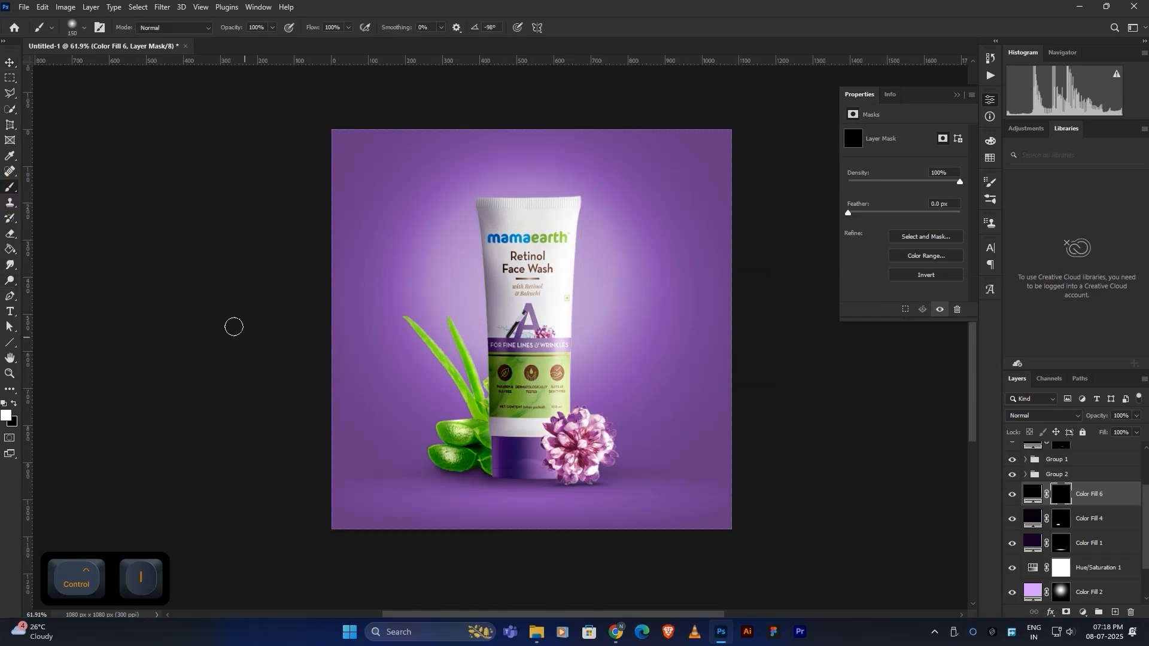
{"action": "key", "text": "bracketright"}
{"action": "key", "text": "bracketright"}
{"action": "key", "text": "bracketright"}
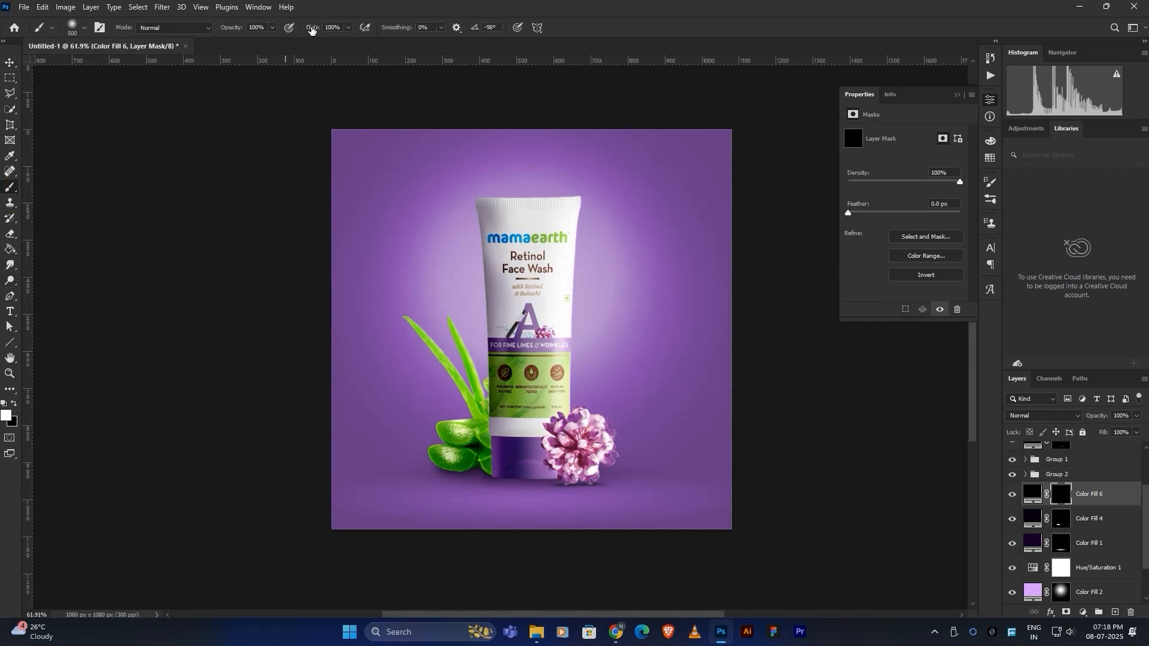
{"action": "left_click_drag", "start_coordinate": [316, 27], "coordinate": [269, 27]}
{"action": "left_click_drag", "start_coordinate": [387, 544], "coordinate": [862, 465]}
{"action": "left_click_drag", "start_coordinate": [300, 547], "coordinate": [280, 495]}
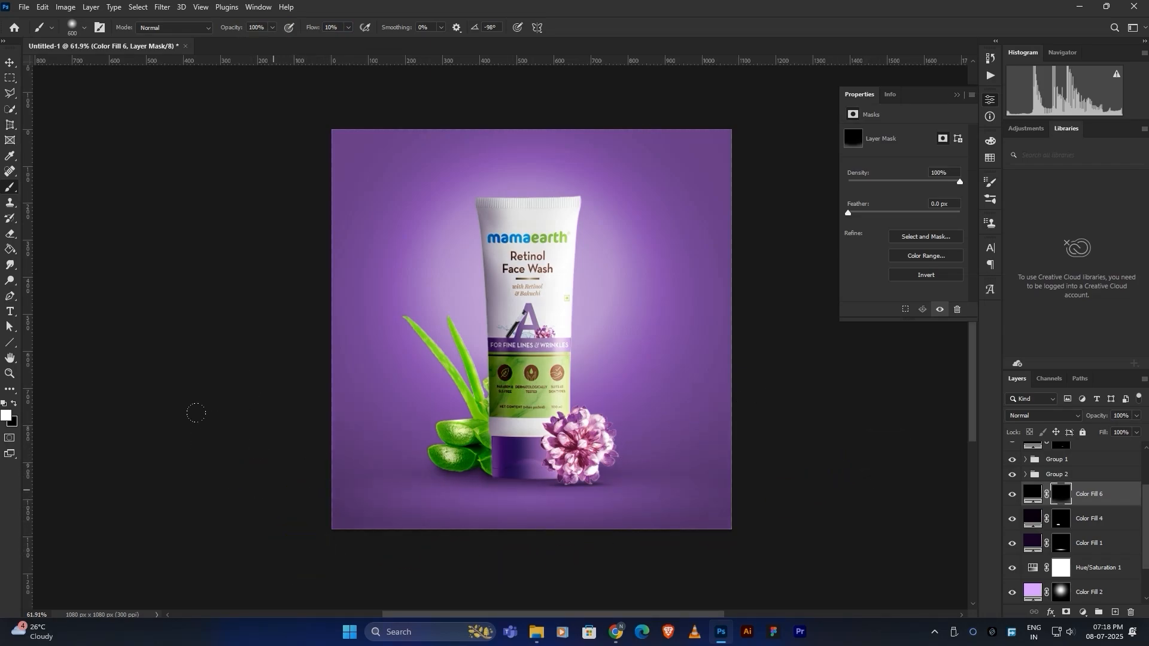
{"action": "left_click_drag", "start_coordinate": [364, 585], "coordinate": [323, 511]}
{"action": "left_click_drag", "start_coordinate": [656, 590], "coordinate": [672, 572]}
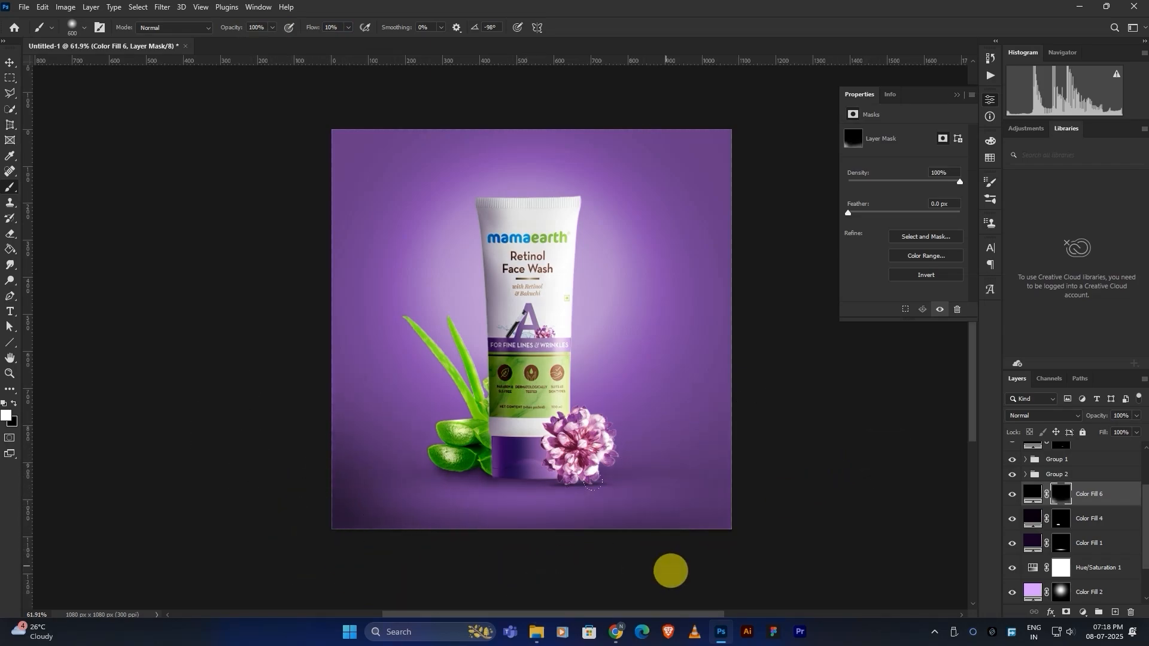
{"action": "left_click", "coordinate": [766, 503]}
{"action": "left_click", "coordinate": [618, 606]}
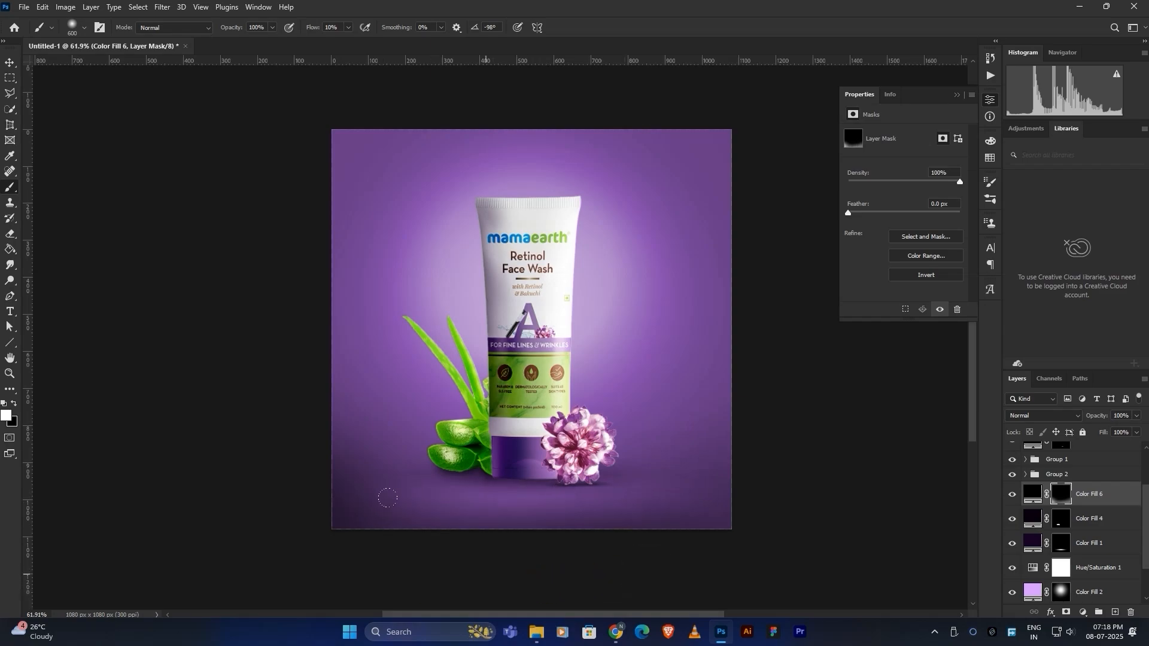
{"action": "left_click", "coordinate": [283, 568]}
{"action": "left_click", "coordinate": [465, 566]}
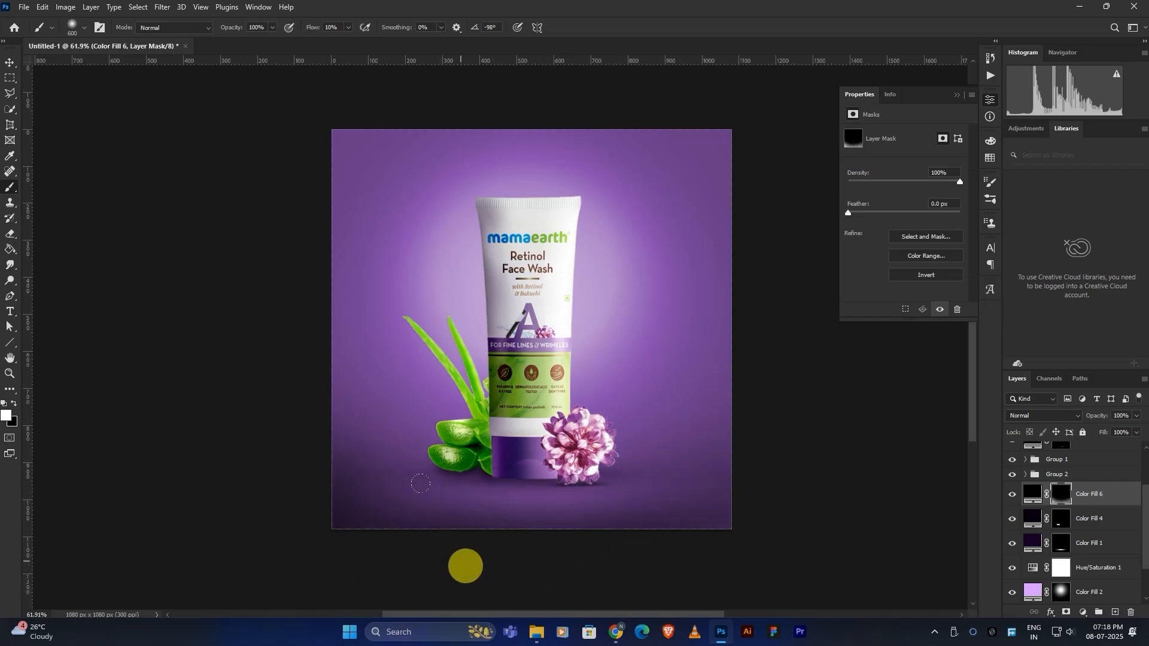
{"action": "scroll", "coordinate": [644, 443], "scroll_direction": "up", "scroll_amount": 1}
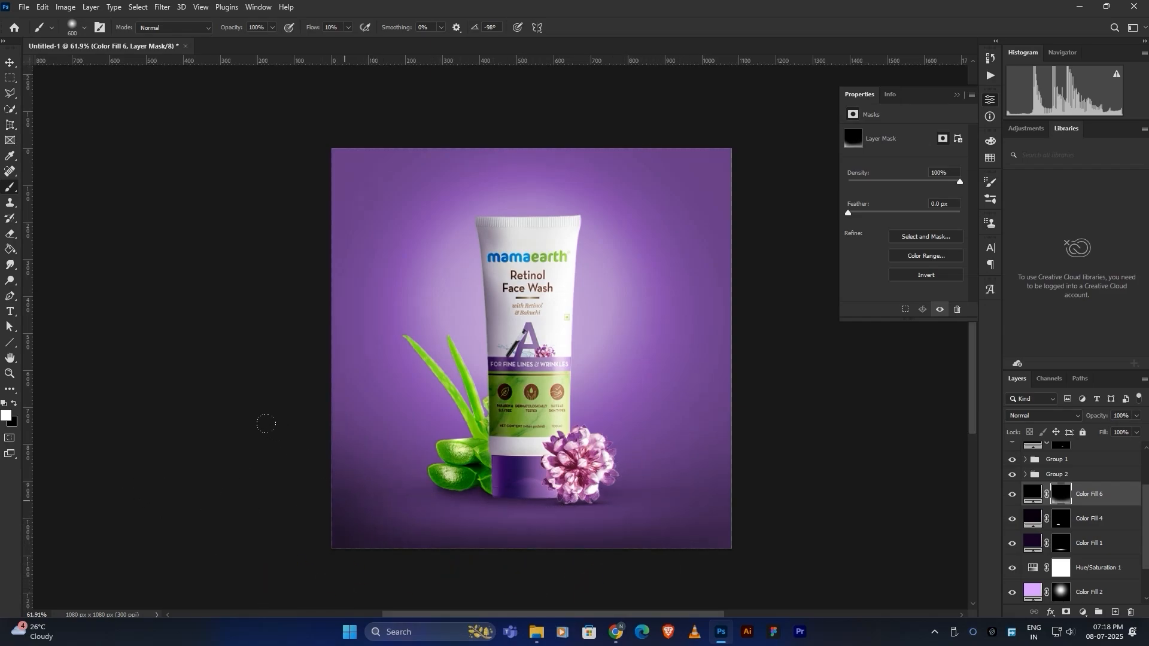
Check the shadow fills below the products by toggling their visibility, and raise the Color Fill 1 shadow's opacity to 97%.
{"action": "left_click", "coordinate": [9, 62]}
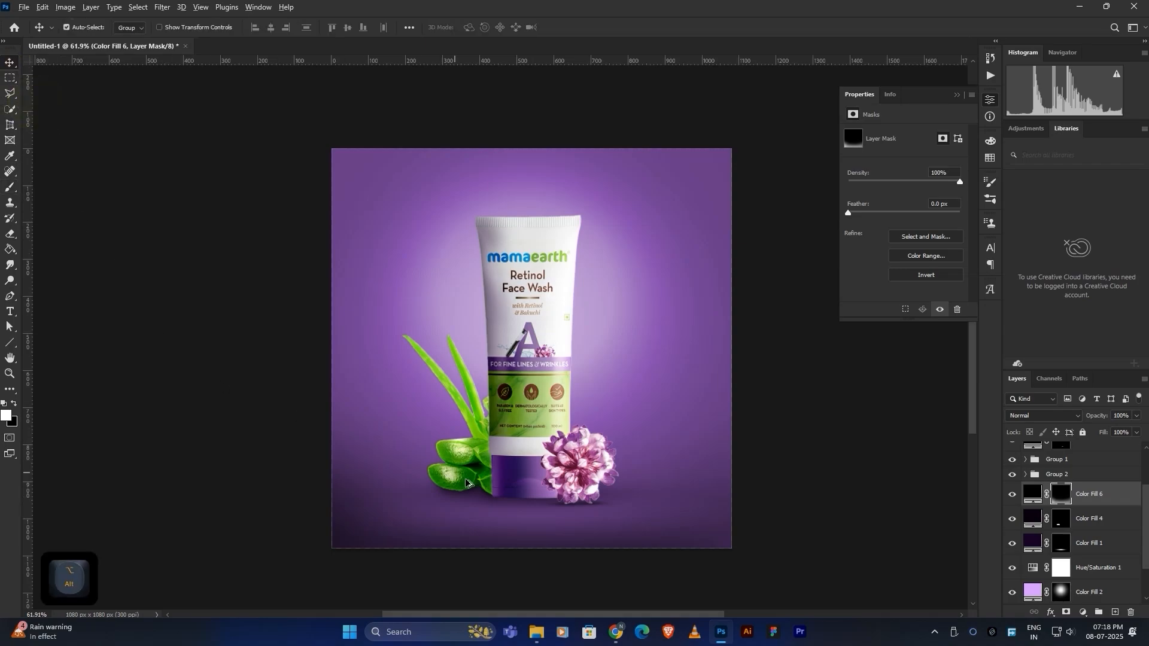
{"action": "scroll", "coordinate": [521, 506], "scroll_direction": "up", "scroll_amount": 5, "text": "alt"}
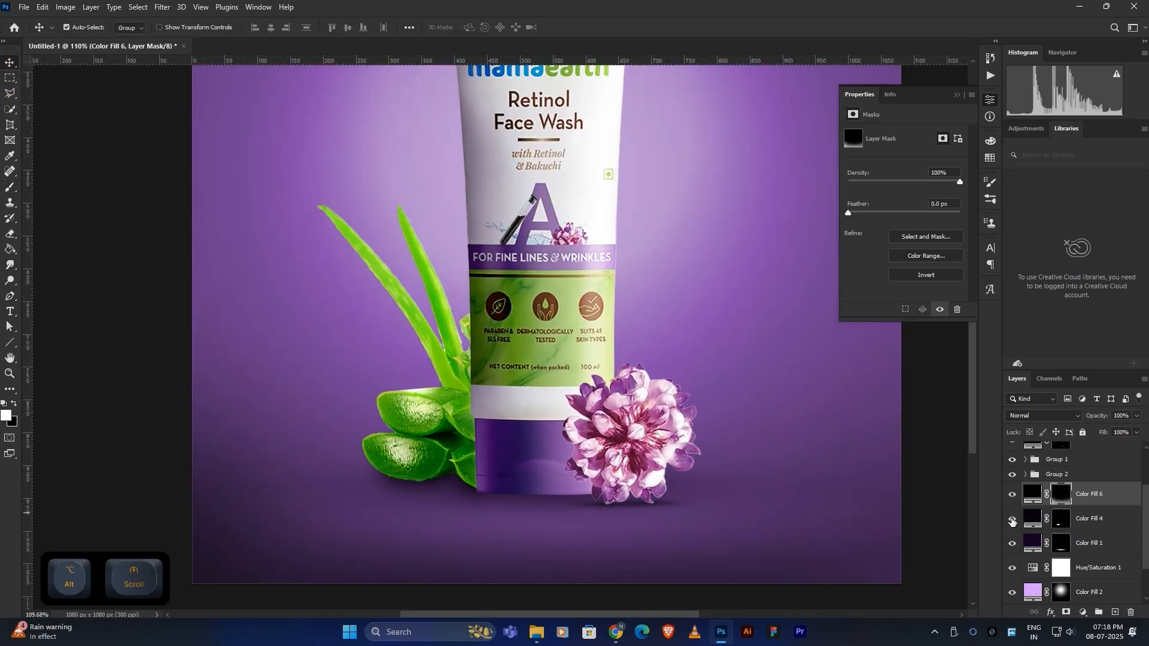
{"action": "left_click", "coordinate": [1013, 520]}
{"action": "left_click", "coordinate": [1013, 520]}
{"action": "scroll", "coordinate": [1054, 510], "scroll_direction": "up", "scroll_amount": 3}
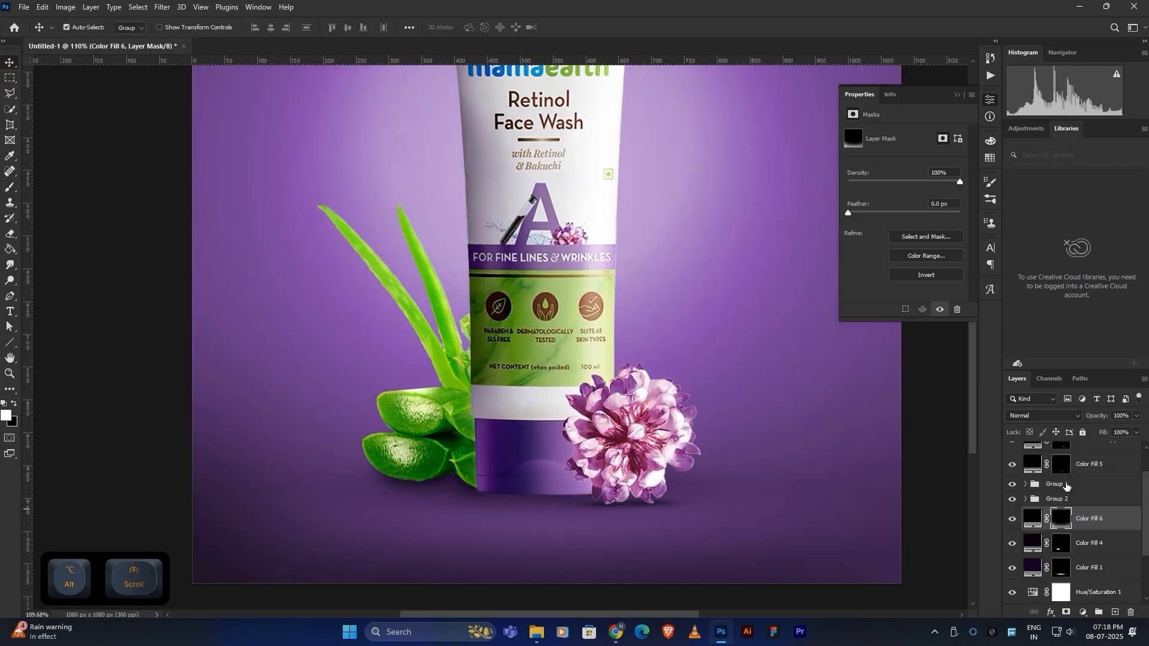
{"action": "scroll", "coordinate": [521, 539], "scroll_direction": "up", "scroll_amount": 1}
{"action": "left_click", "coordinate": [528, 514]}
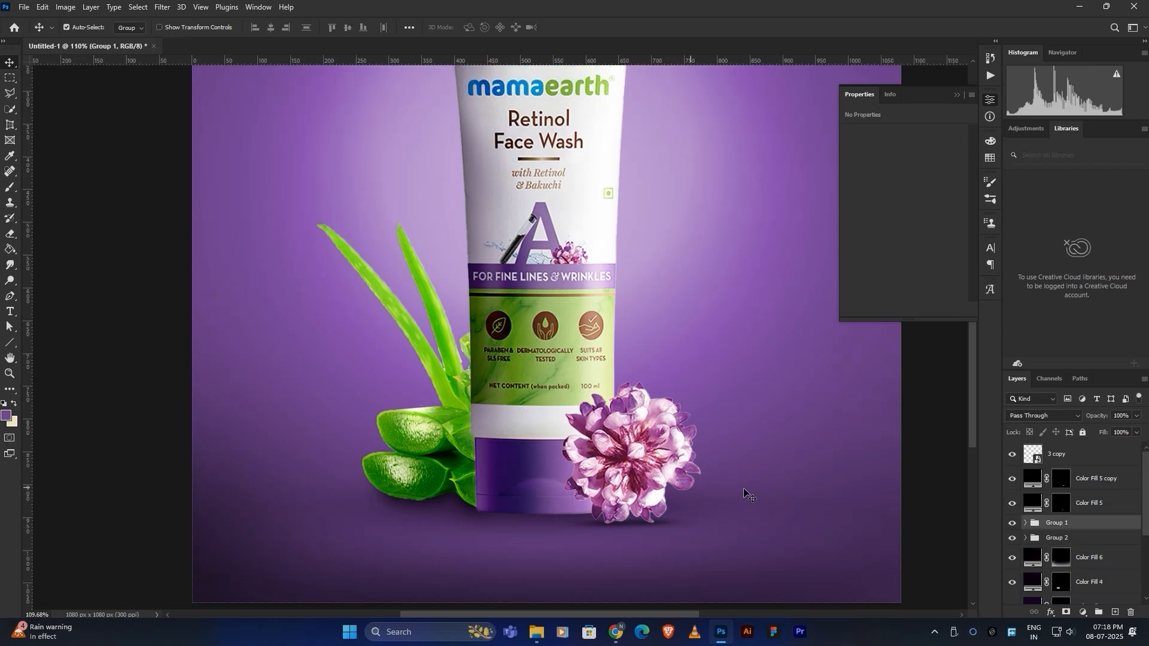
{"action": "scroll", "coordinate": [1041, 509], "scroll_direction": "down", "scroll_amount": 5}
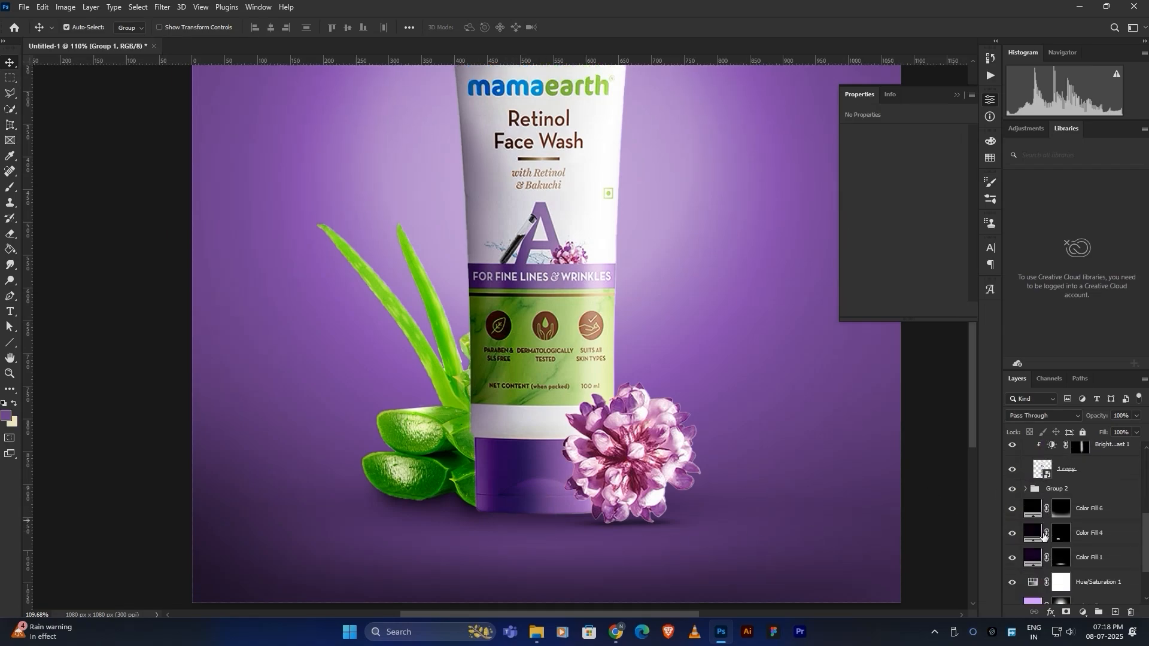
{"action": "left_click", "coordinate": [1013, 496]}
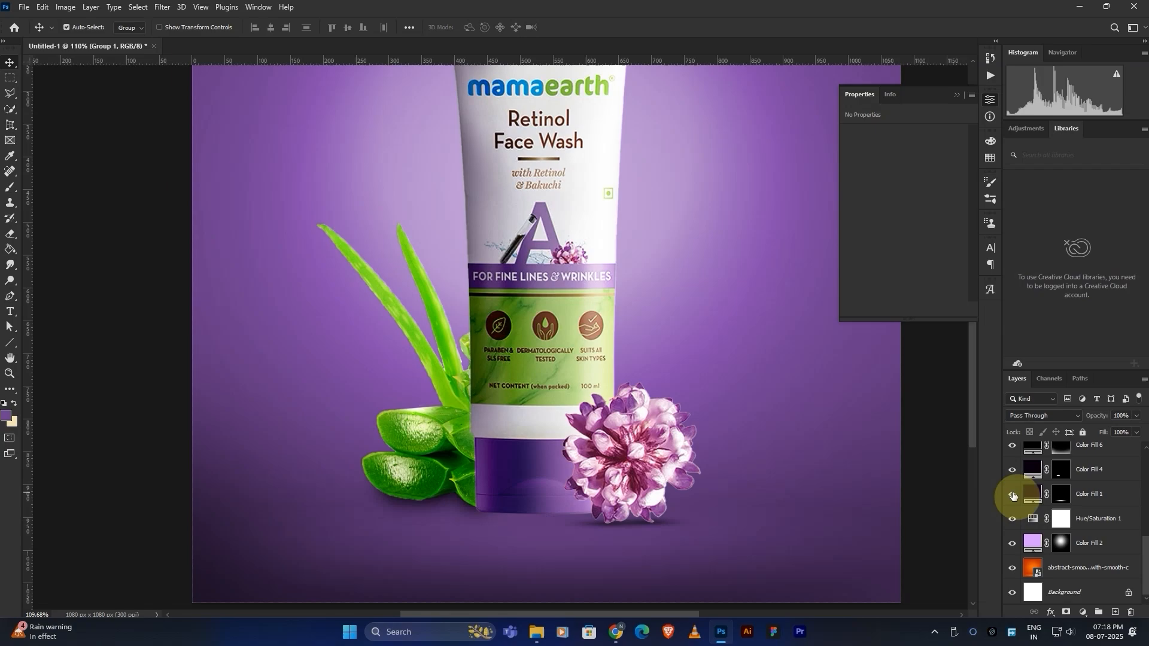
{"action": "left_click", "coordinate": [1012, 496]}
{"action": "left_click", "coordinate": [1087, 494]}
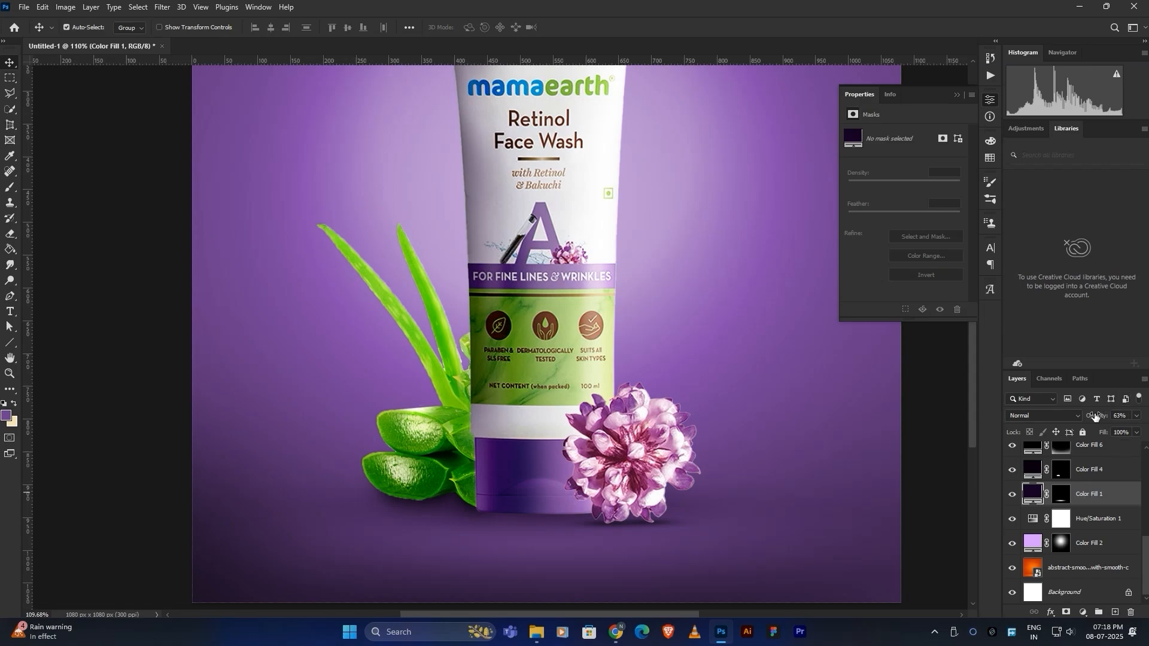
{"action": "left_click_drag", "start_coordinate": [1096, 417], "coordinate": [1113, 415]}
Place the Sunshine 45 light-ray image at the top of the layer stack with Color Dodge blending.
{"action": "scroll", "coordinate": [508, 502], "scroll_direction": "down", "scroll_amount": 3}
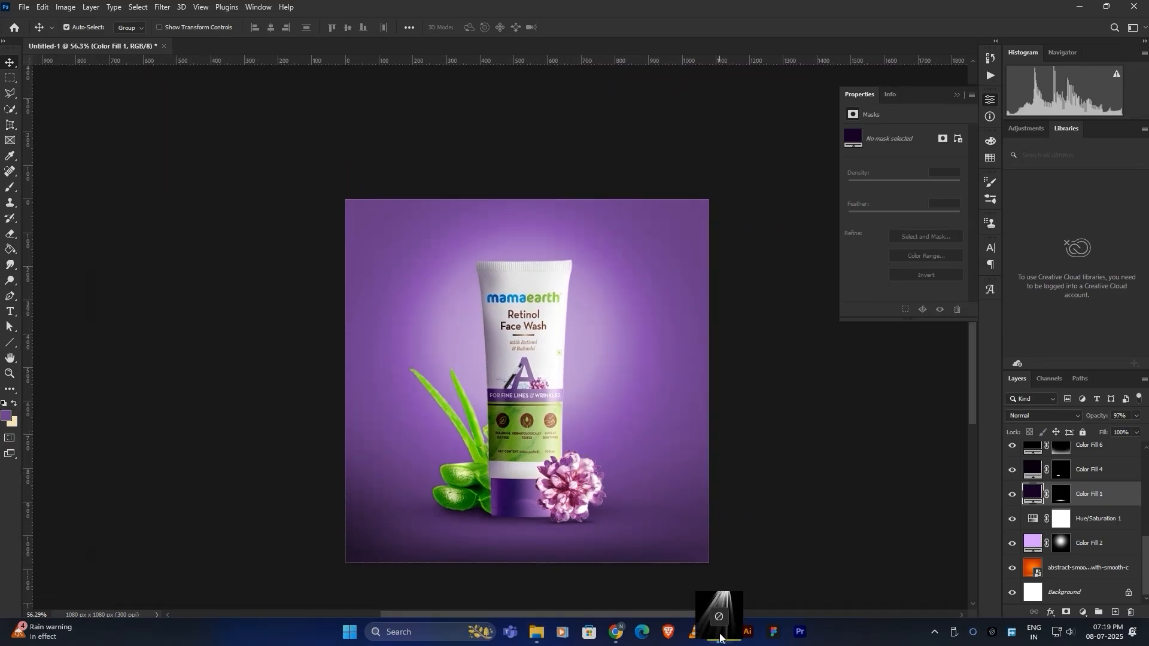
{"action": "left_click_drag", "start_coordinate": [720, 629], "coordinate": [549, 373]}
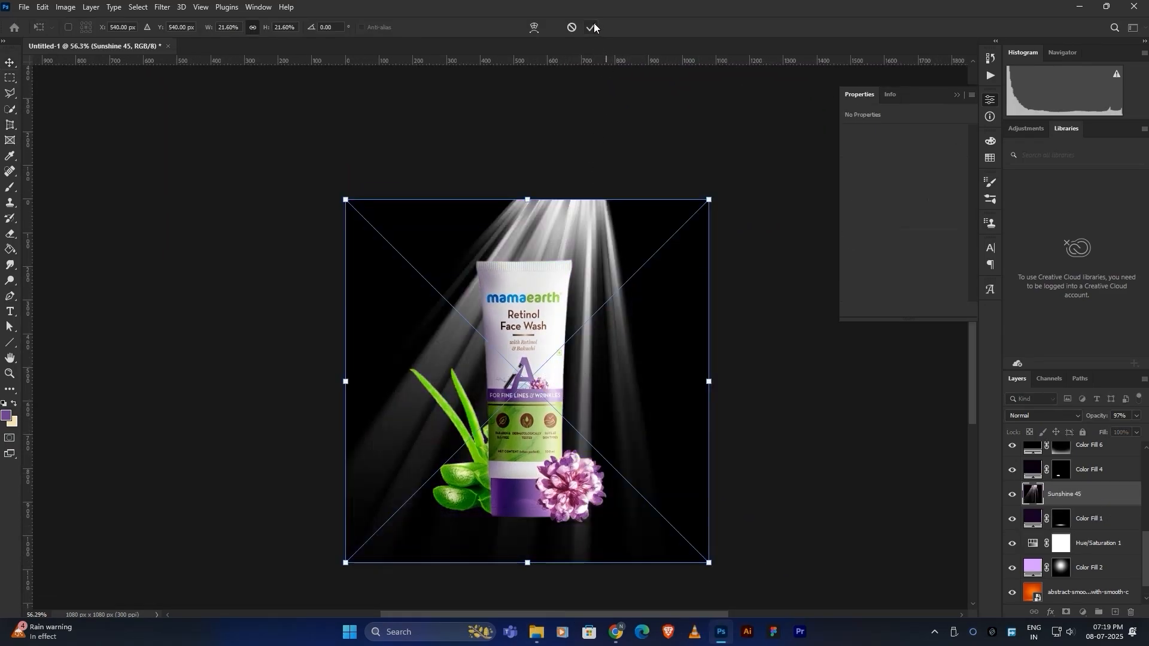
{"action": "left_click", "coordinate": [594, 27]}
{"action": "left_click_drag", "start_coordinate": [1124, 493], "coordinate": [1113, 440]}
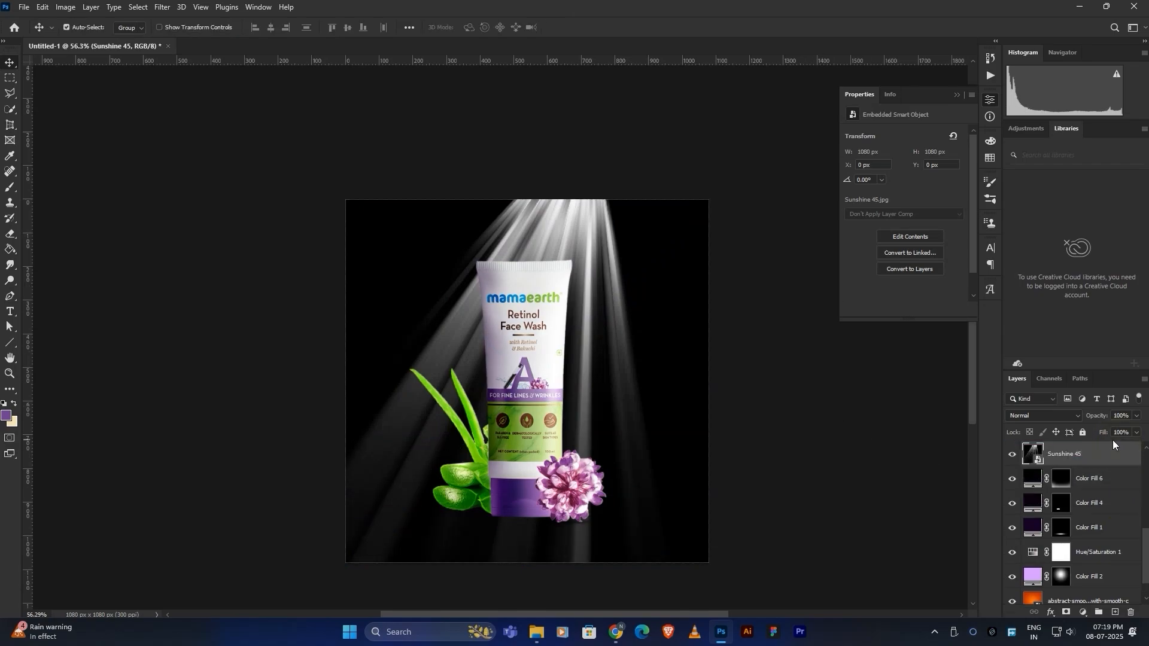
{"action": "scroll", "coordinate": [1099, 473], "scroll_direction": "up", "scroll_amount": 3}
{"action": "left_click_drag", "start_coordinate": [1080, 538], "coordinate": [1086, 447]}
{"action": "left_click", "coordinate": [1040, 416]}
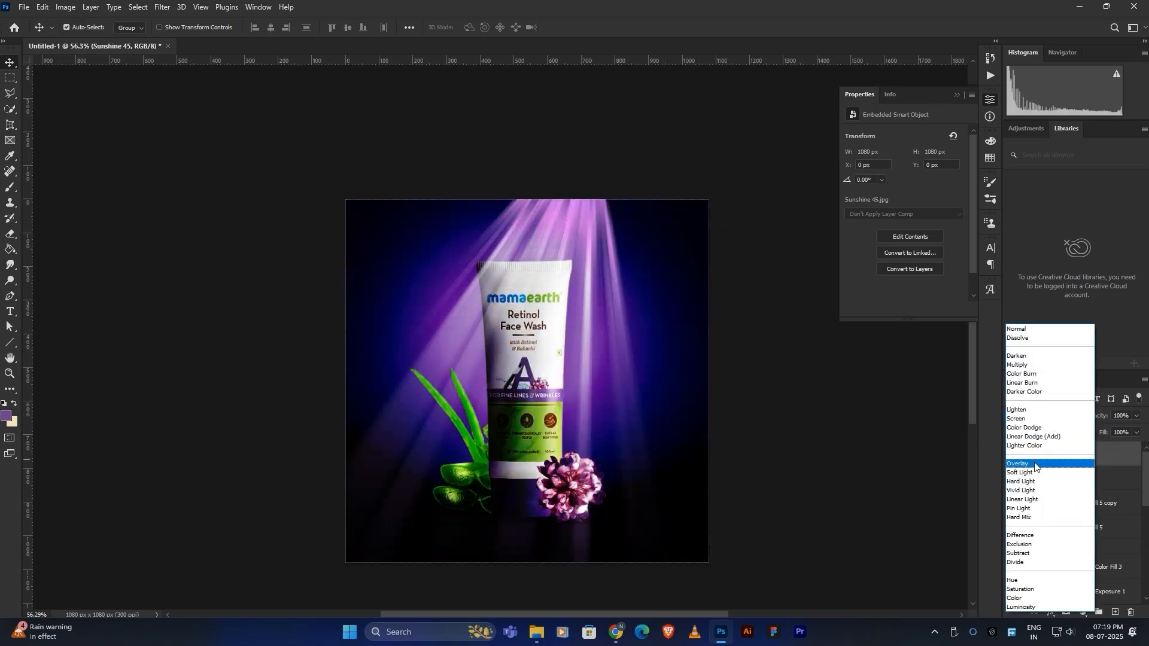
{"action": "left_click", "coordinate": [1036, 429]}
Shift the light rays toward the canvas's upper-right corner, rotate them to 24.88° and enlarge them to cover the artwork.
{"action": "left_click_drag", "start_coordinate": [584, 264], "coordinate": [637, 246]}
{"action": "key", "text": "ctrl+t"}
{"action": "left_click_drag", "start_coordinate": [799, 270], "coordinate": [749, 267]}
{"action": "scroll", "coordinate": [661, 339], "scroll_direction": "up", "scroll_amount": 2, "text": "alt"}
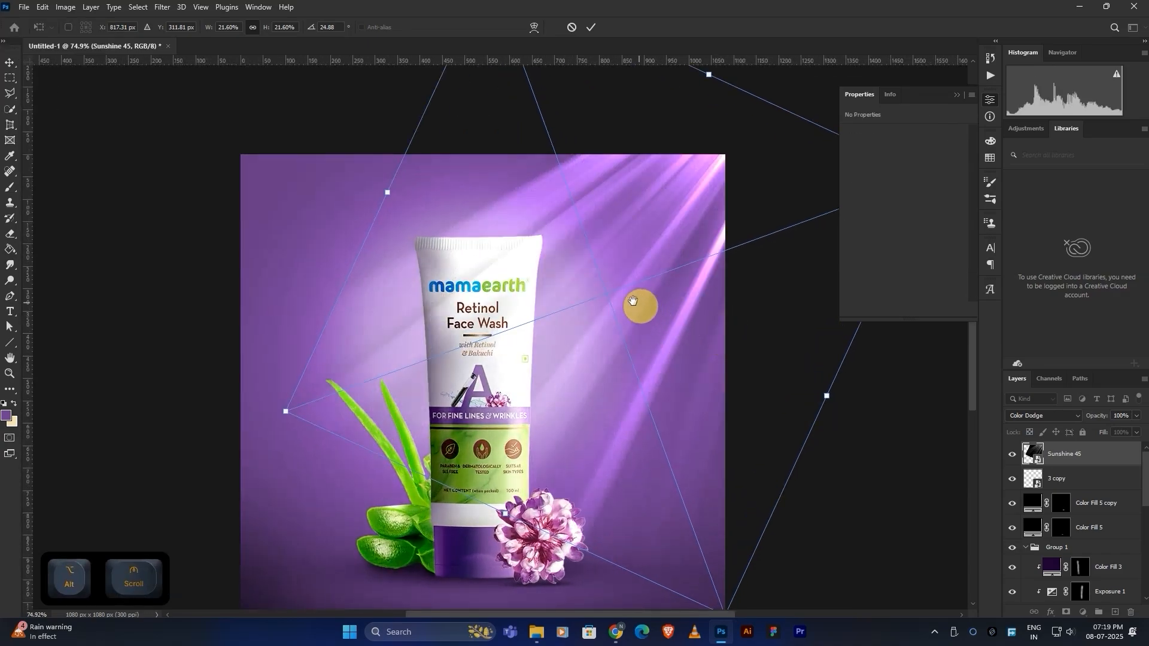
{"action": "scroll", "coordinate": [748, 228], "scroll_direction": "down", "scroll_amount": 5, "text": "alt"}
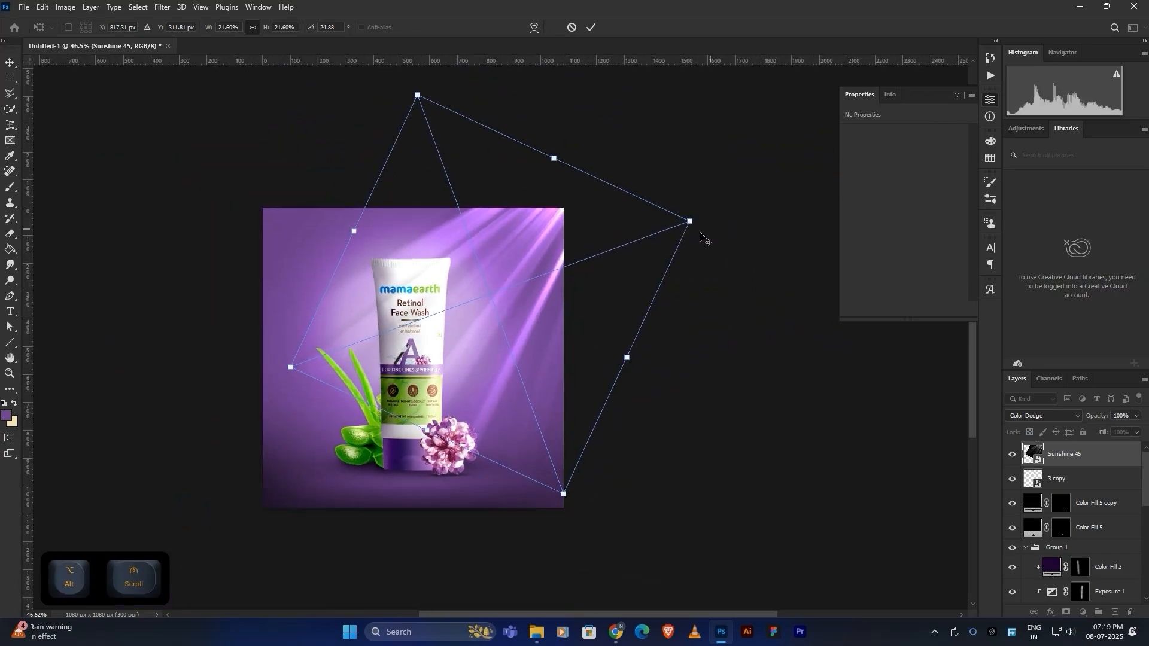
{"action": "left_click_drag", "start_coordinate": [679, 233], "coordinate": [722, 224]}
{"action": "left_click", "coordinate": [592, 27]}
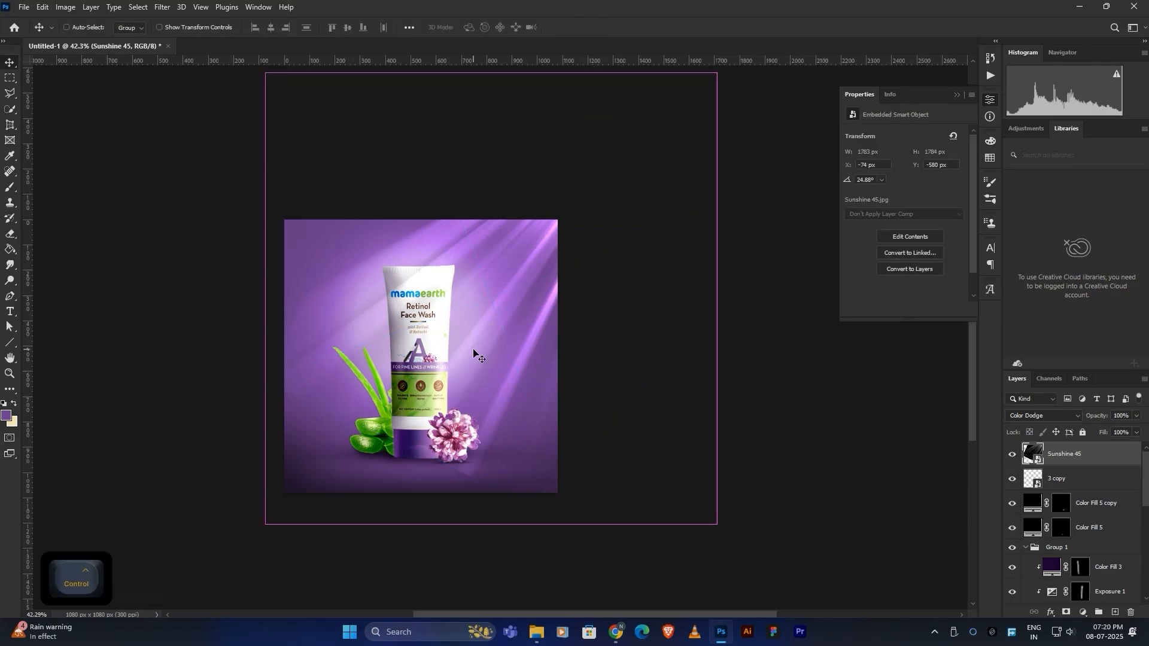
Lower the light-ray layer's opacity to 59%.
{"action": "key", "text": "ctrl+0"}
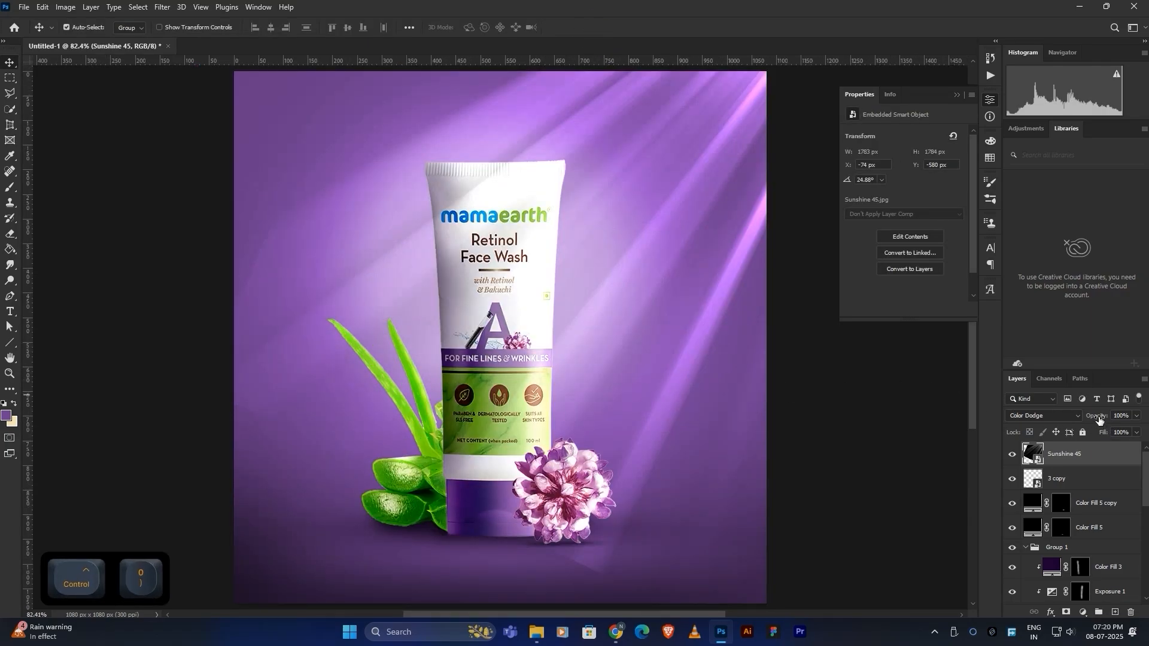
{"action": "left_click_drag", "start_coordinate": [1106, 417], "coordinate": [1090, 418]}
{"action": "scroll", "coordinate": [562, 406], "scroll_direction": "down", "scroll_amount": 2}
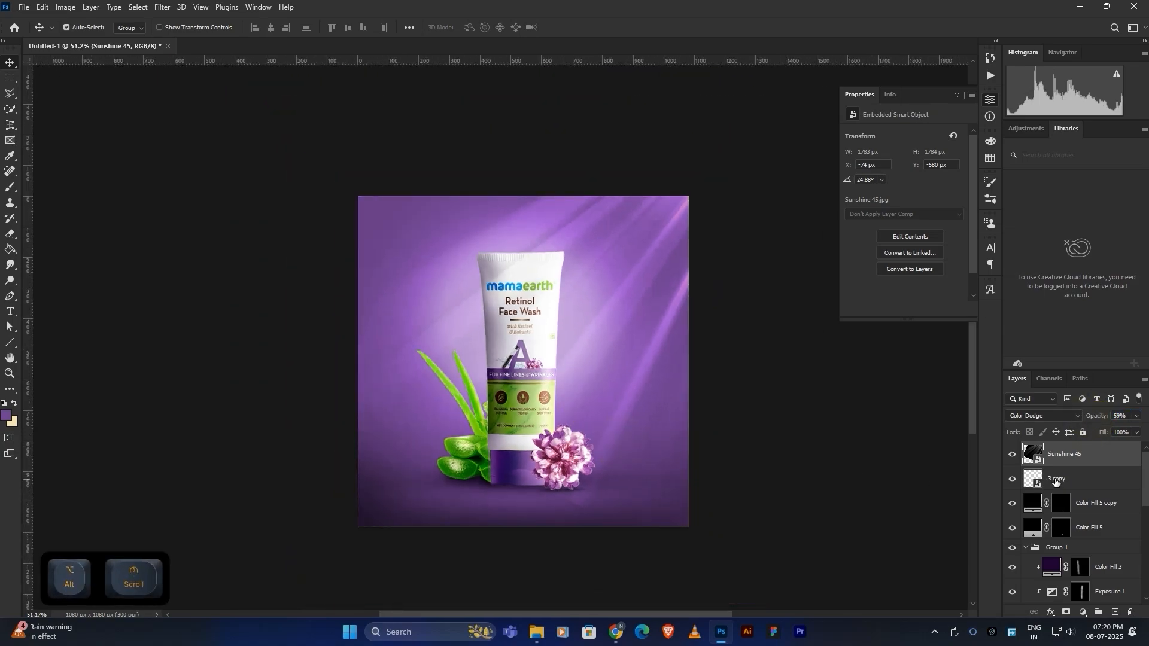
Add a layer mask to the Sunshine 45 rays and fade them over the tube and lower background with a 300 px soft brush at 10% flow.
{"action": "left_click", "coordinate": [1066, 613]}
{"action": "left_click", "coordinate": [10, 186]}
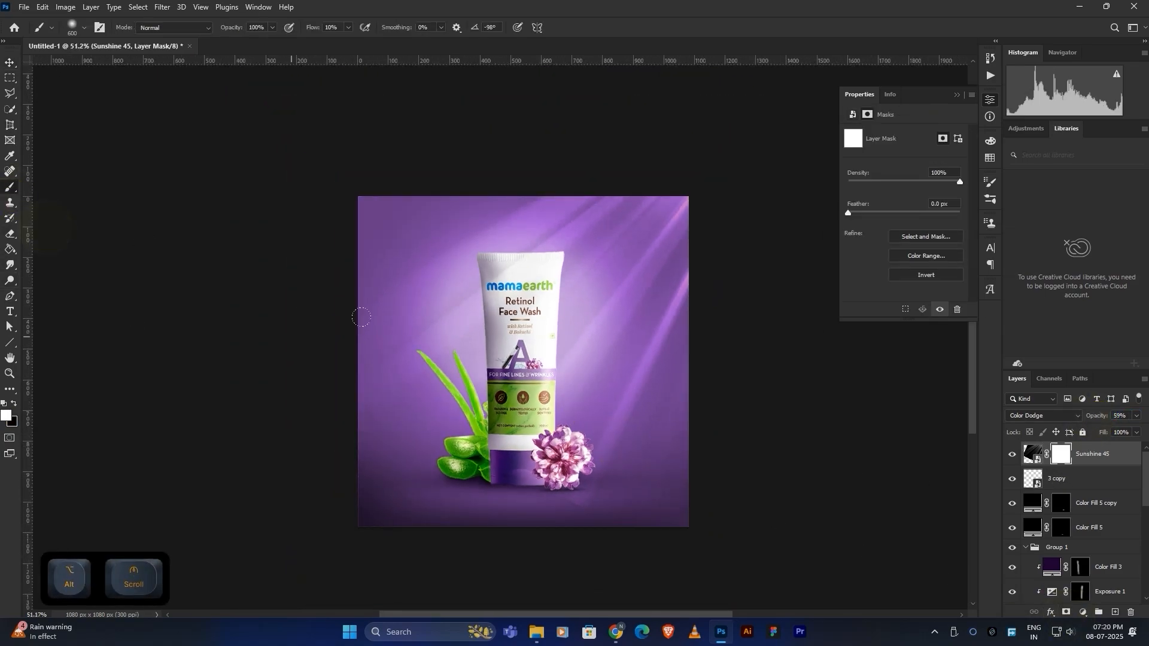
{"action": "key", "text": "bracketleft"}
{"action": "key", "text": "bracketleft"}
{"action": "scroll", "coordinate": [618, 502], "scroll_direction": "down", "scroll_amount": 1}
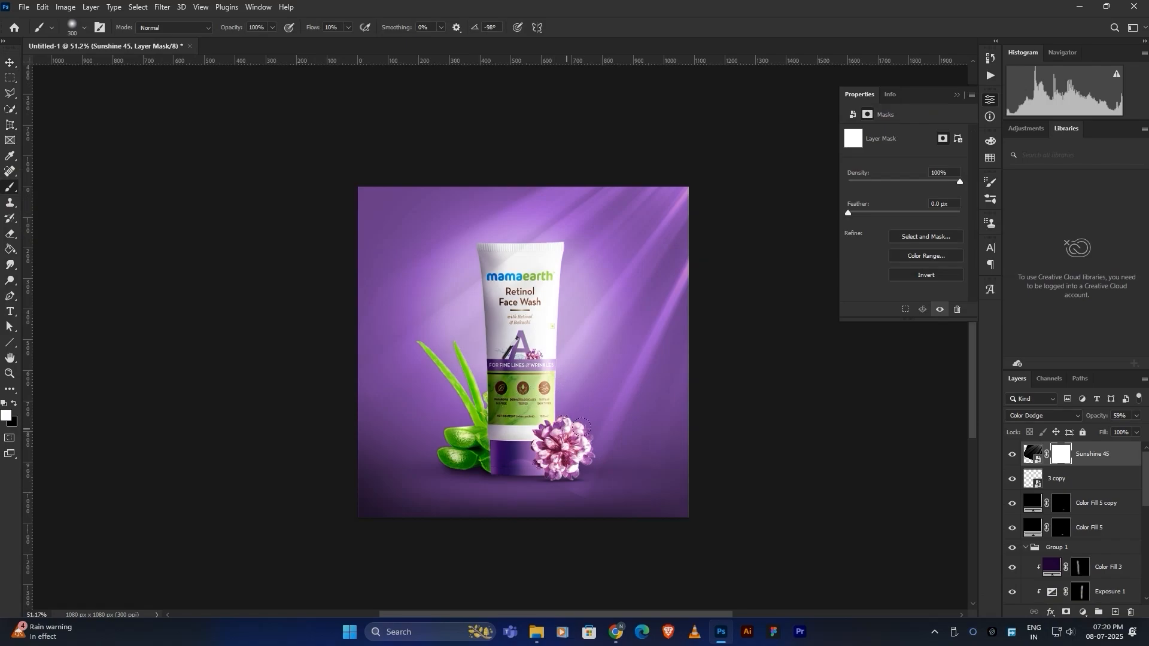
{"action": "left_click", "coordinate": [579, 486]}
{"action": "mouse_move", "coordinate": [629, 505]}
{"action": "left_mouse_down"}
{"action": "mouse_move", "coordinate": [539, 508]}
{"action": "mouse_move", "coordinate": [703, 501]}
{"action": "mouse_move", "coordinate": [639, 495]}
{"action": "mouse_move", "coordinate": [692, 473]}
{"action": "mouse_move", "coordinate": [361, 197]}
{"action": "mouse_move", "coordinate": [421, 172]}
{"action": "mouse_move", "coordinate": [238, 300]}
{"action": "mouse_move", "coordinate": [359, 329]}
{"action": "mouse_move", "coordinate": [583, 434]}
{"action": "left_mouse_up"}
{"action": "left_click", "coordinate": [733, 345]}
{"action": "left_click", "coordinate": [656, 371]}
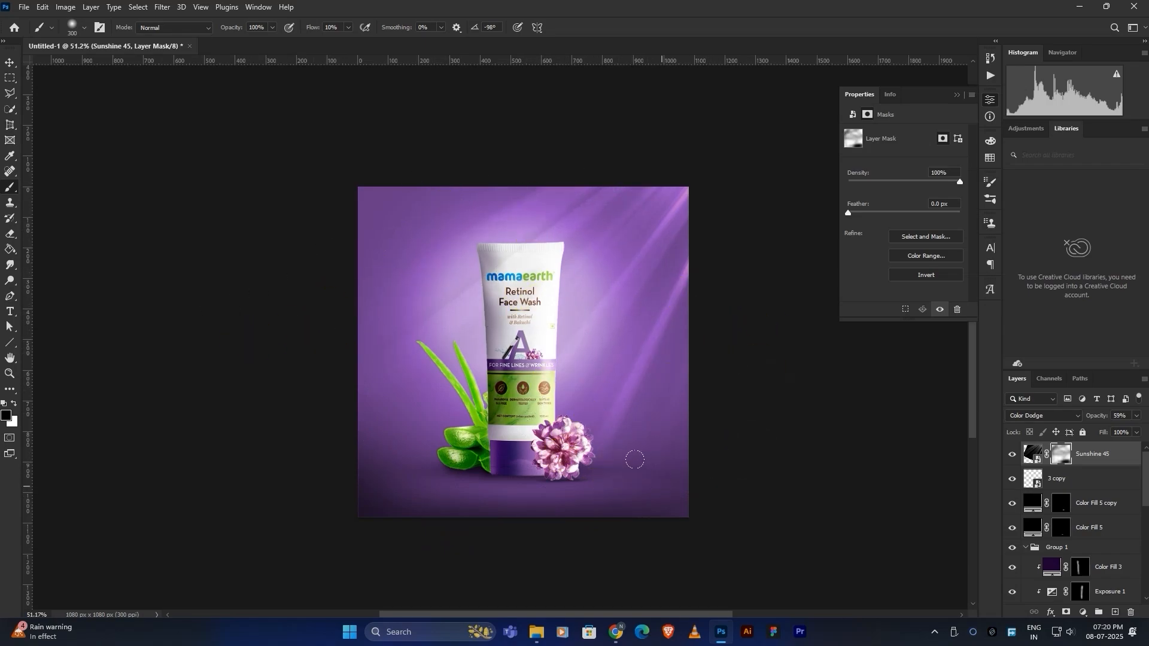
{"action": "scroll", "coordinate": [584, 455], "scroll_direction": "up", "scroll_amount": 1}
{"action": "key", "text": "ctrl+0"}
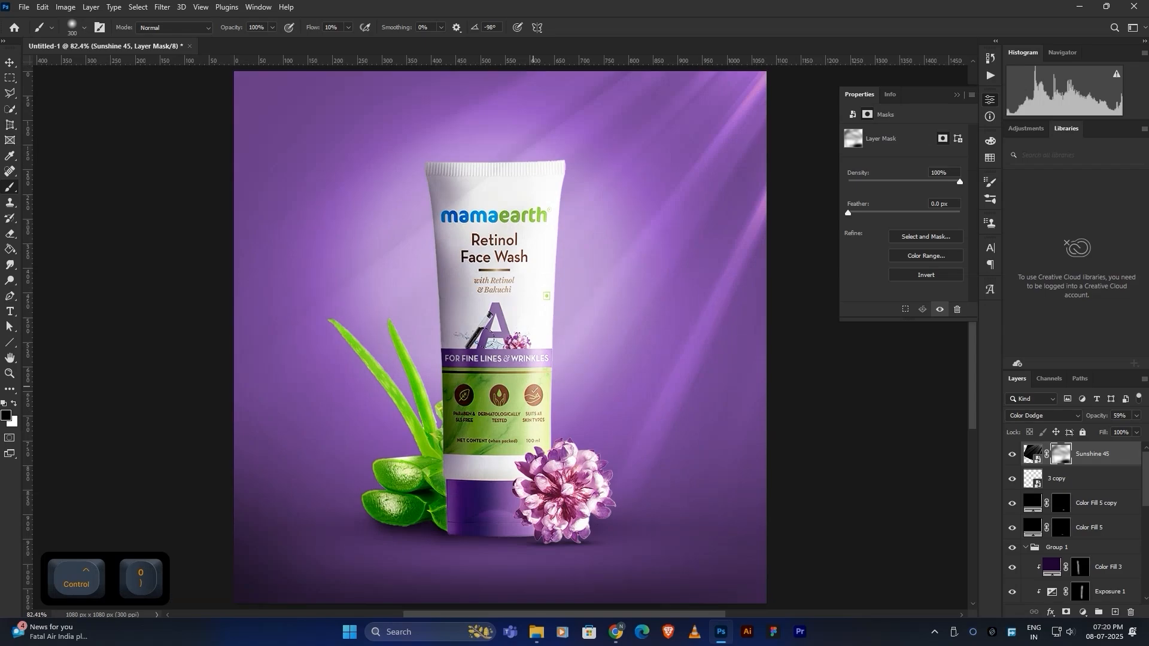
{"action": "scroll", "coordinate": [483, 337], "scroll_direction": "up", "scroll_amount": 1}
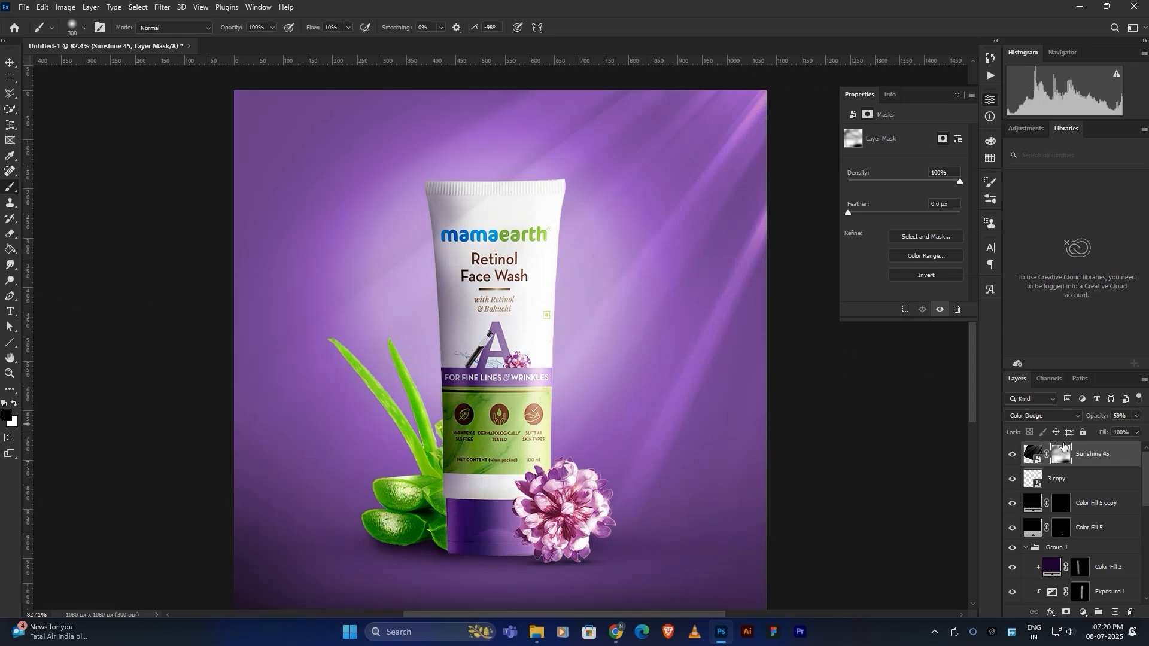
Add a white (ffffff) solid colour fill above the 3 copy flower layer and invert its mask to hide it.
{"action": "left_click", "coordinate": [1102, 479]}
{"action": "left_click", "coordinate": [1083, 612]}
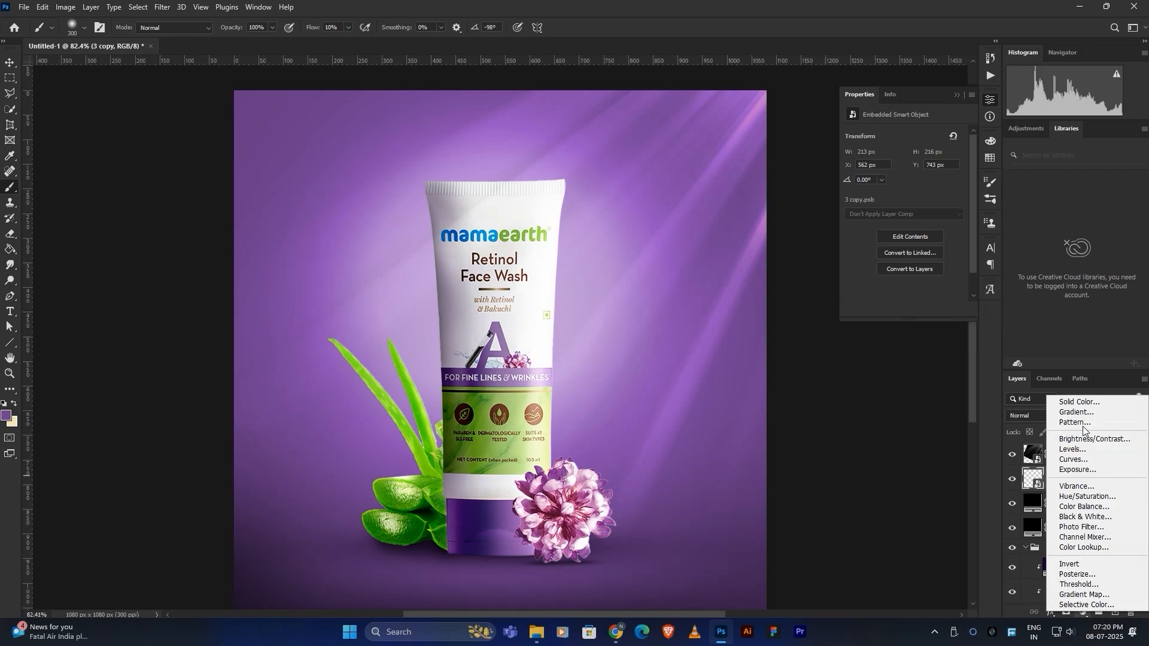
{"action": "left_click", "coordinate": [1079, 402]}
{"action": "type", "text": "ffffff"}
{"action": "key", "text": "Return"}
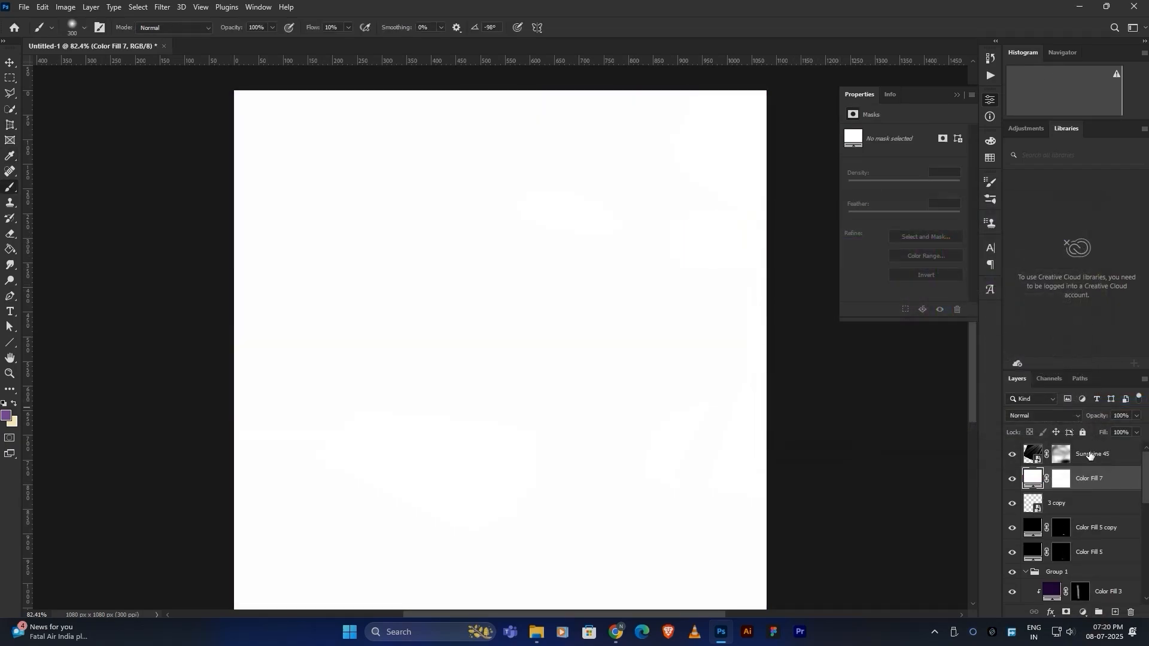
{"action": "left_click", "coordinate": [1061, 479]}
{"action": "key", "text": "ctrl+i"}
{"action": "scroll", "coordinate": [630, 307], "scroll_direction": "up", "scroll_amount": 2}
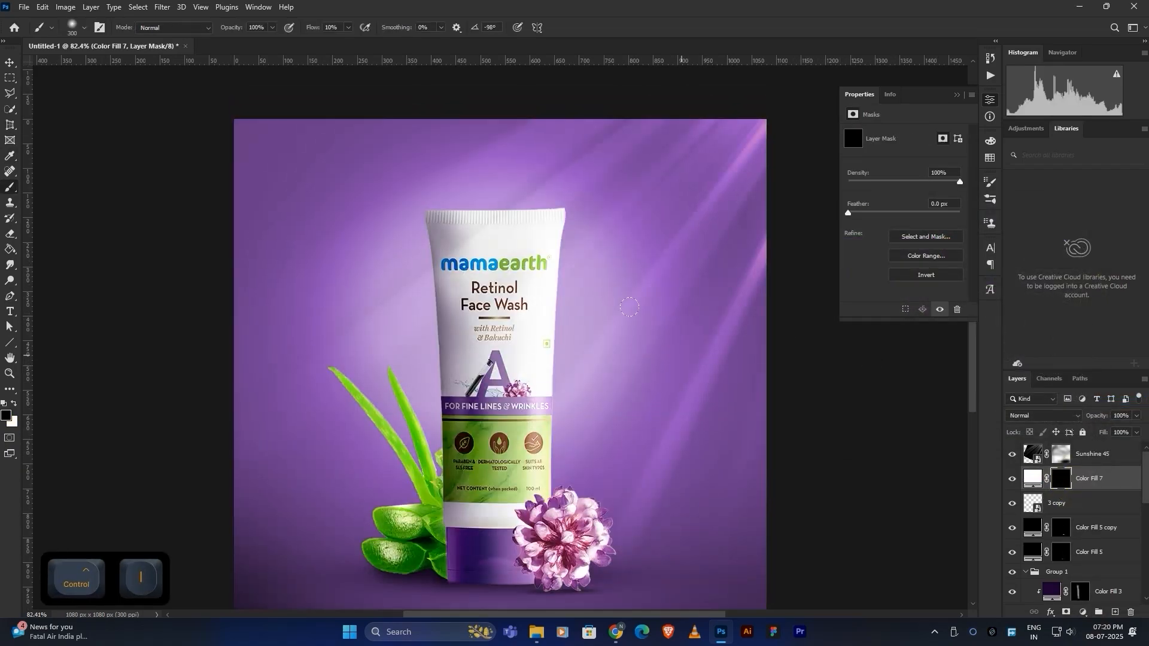
Paint a soft white glow into the canvas's upper-right corner on the Color Fill 7 mask with a 600 px brush at 10% flow.
{"action": "scroll", "coordinate": [674, 318], "scroll_direction": "right", "scroll_amount": 3}
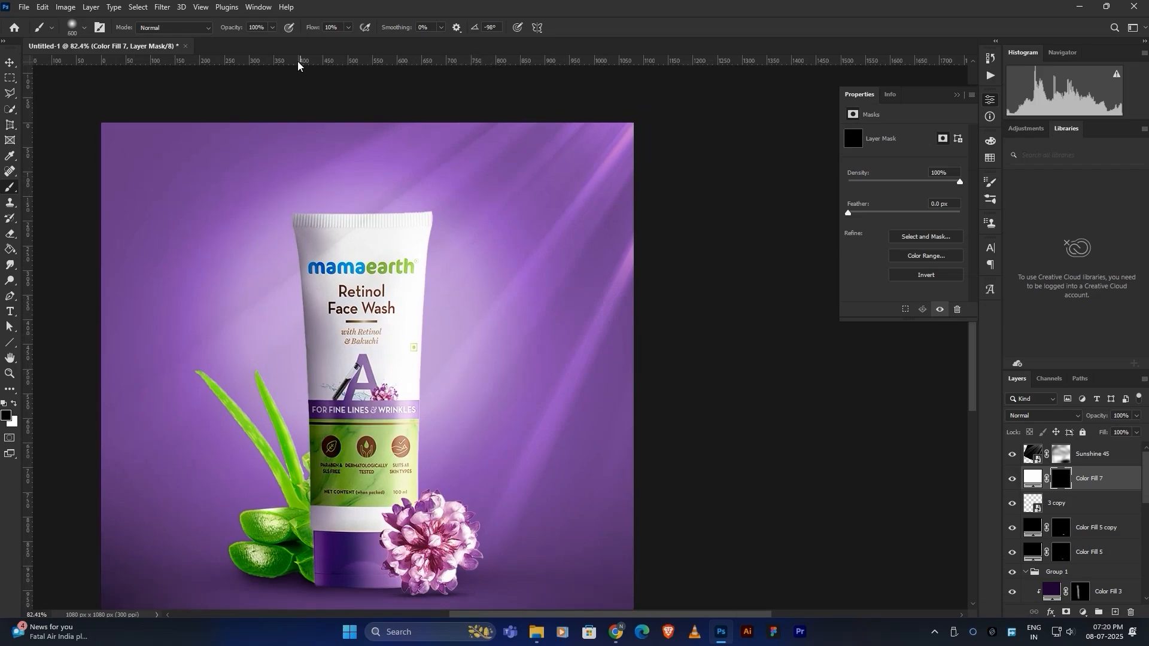
{"action": "left_click", "coordinate": [572, 182]}
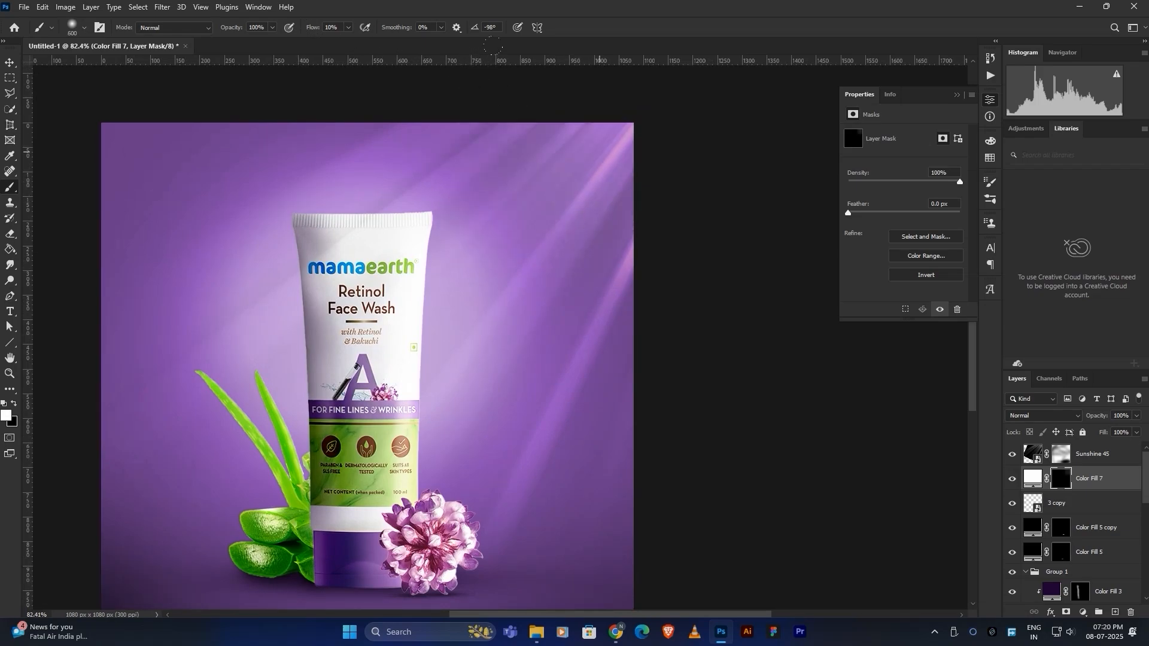
{"action": "left_click", "coordinate": [600, 152]}
{"action": "left_click", "coordinate": [576, 148]}
{"action": "left_click", "coordinate": [646, 139]}
{"action": "left_click", "coordinate": [521, 112]}
{"action": "left_click", "coordinate": [649, 168]}
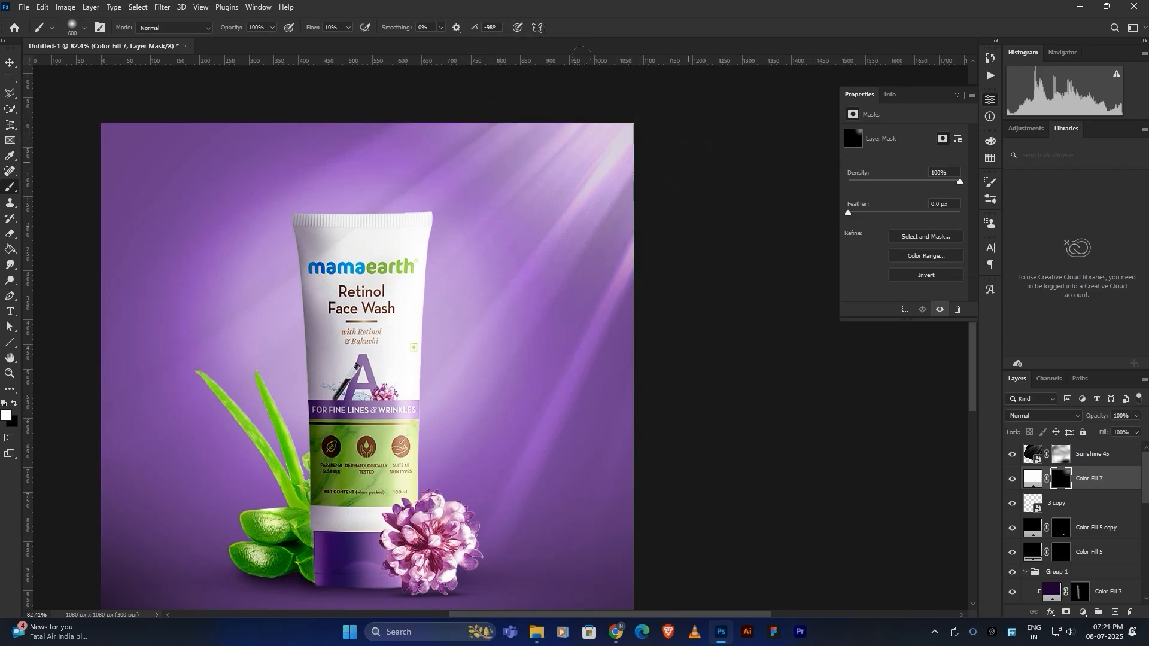
{"action": "left_click", "coordinate": [691, 204]}
{"action": "left_click", "coordinate": [701, 225]}
{"action": "left_click", "coordinate": [661, 196]}
{"action": "key", "text": "space"}
{"action": "left_click_drag", "start_coordinate": [410, 314], "coordinate": [545, 264]}
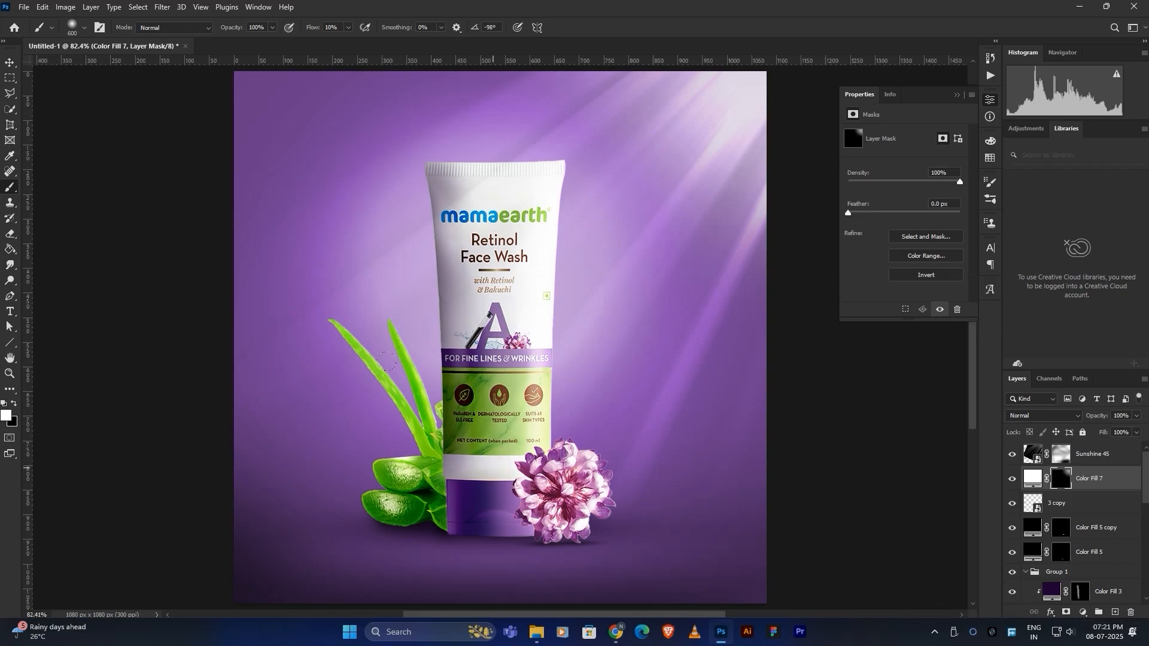
Add a Levels adjustment clipped to the 3 copy flower layer, with the black input level at 81.
{"action": "scroll", "coordinate": [386, 362], "scroll_direction": "down", "scroll_amount": 1}
{"action": "key", "text": "v"}
{"action": "left_click", "coordinate": [553, 462]}
{"action": "scroll", "coordinate": [554, 461], "scroll_direction": "up", "scroll_amount": 5}
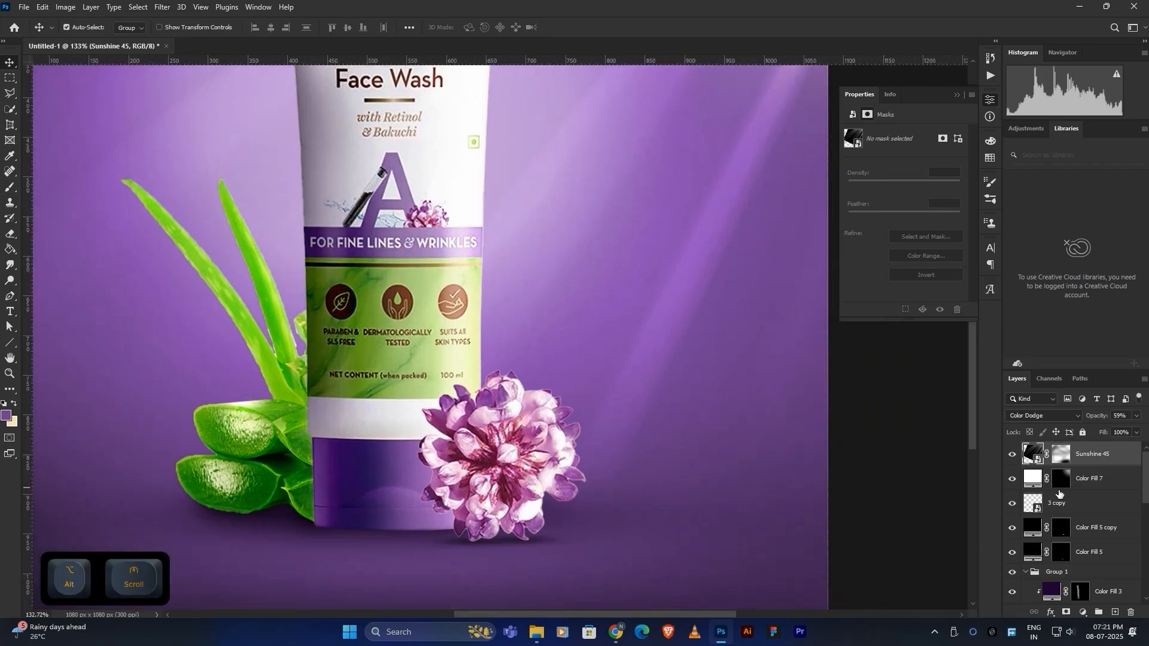
{"action": "left_click", "coordinate": [1059, 502]}
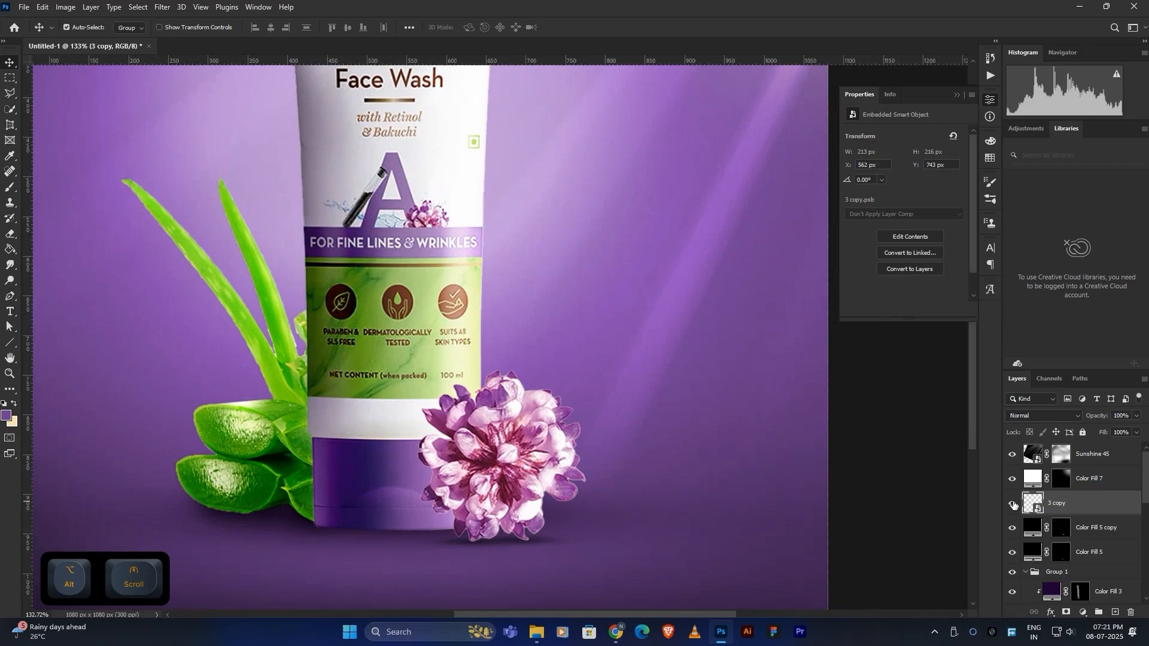
{"action": "left_click", "coordinate": [1013, 504]}
{"action": "left_click", "coordinate": [1013, 504]}
{"action": "left_click", "coordinate": [1083, 612]}
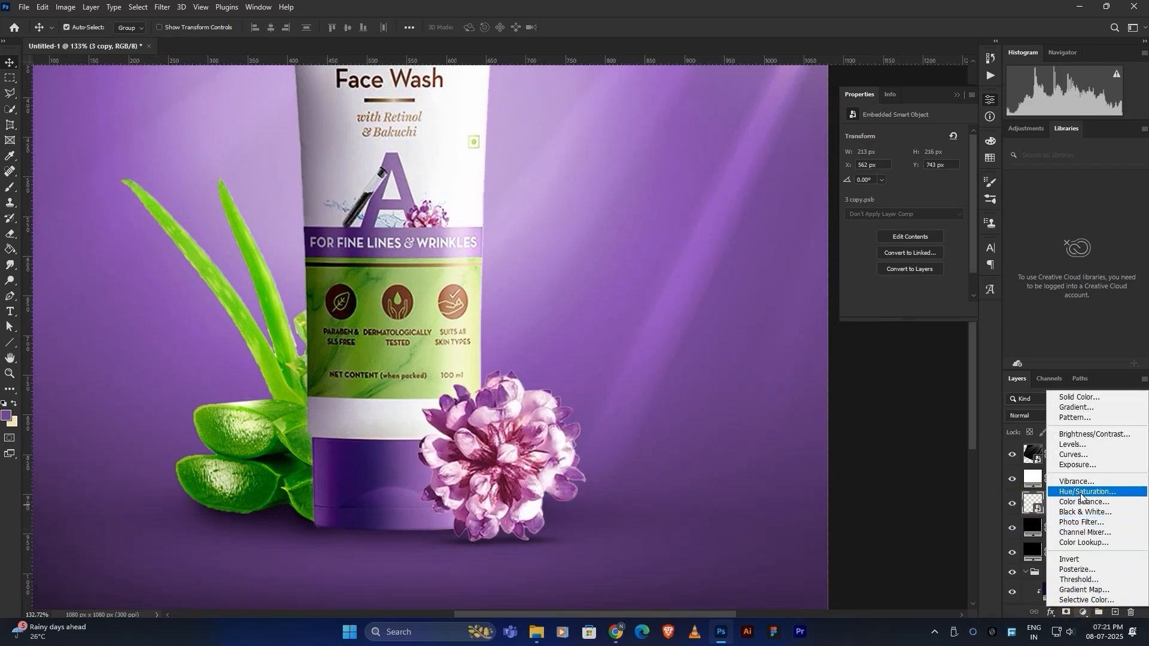
{"action": "left_click", "coordinate": [1080, 446]}
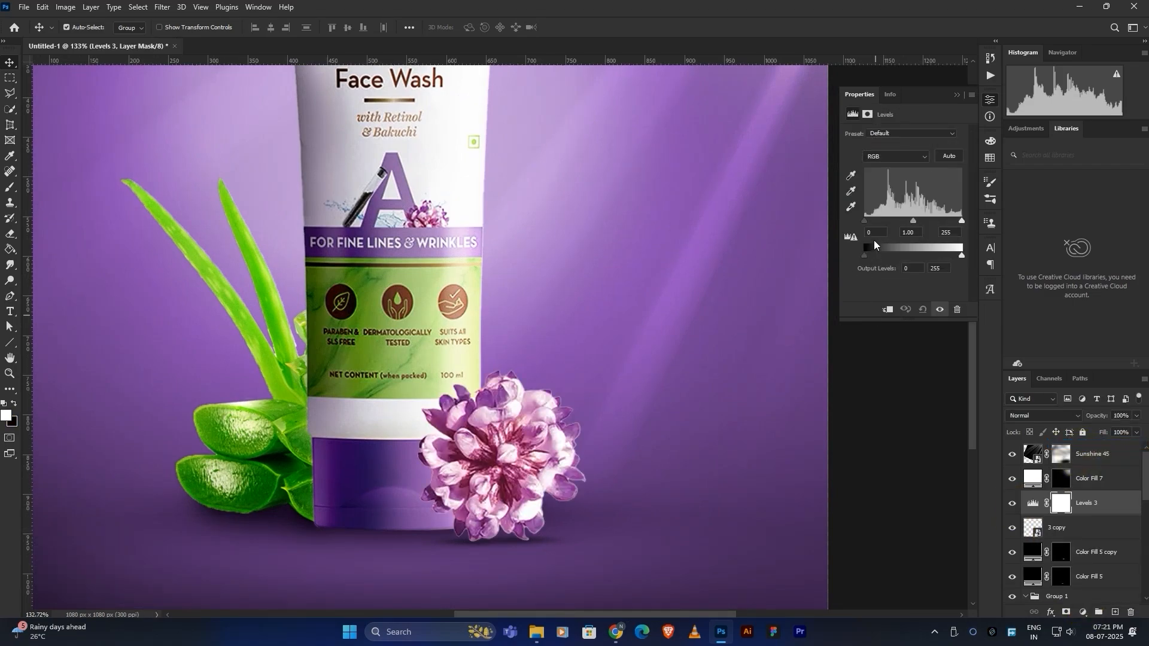
{"action": "left_click_drag", "start_coordinate": [864, 221], "coordinate": [895, 221]}
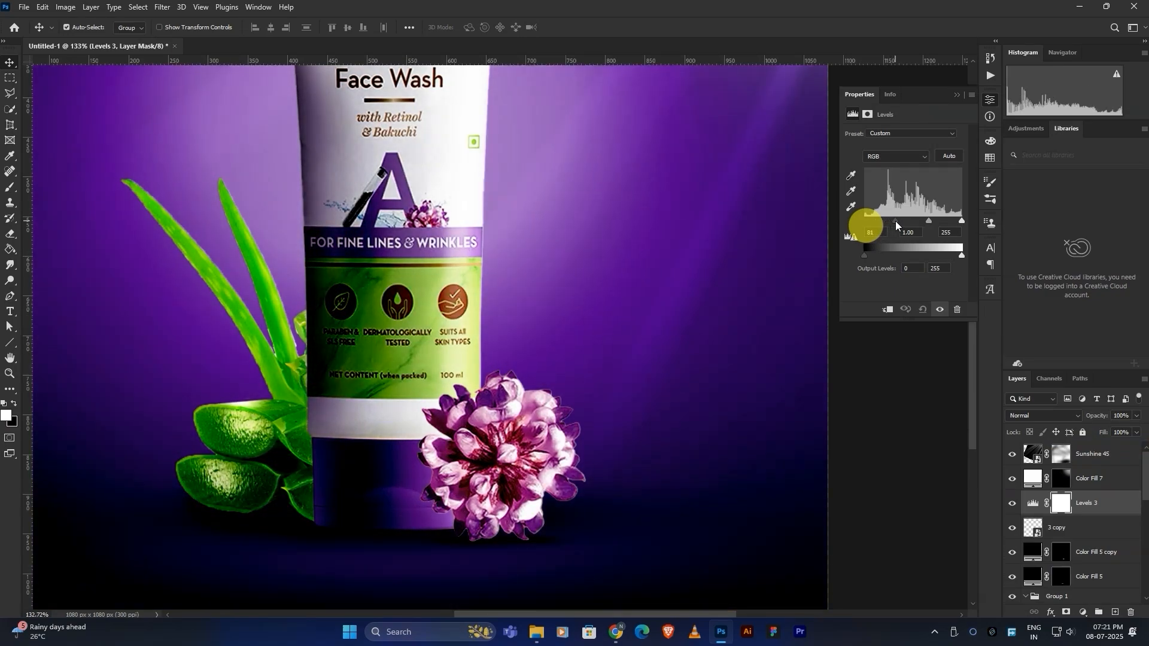
{"action": "left_click", "coordinate": [888, 310]}
Invert the Levels 3 mask and paint shading onto the flower's lower-left petals with a 60 px soft brush.
{"action": "left_click", "coordinate": [1071, 504]}
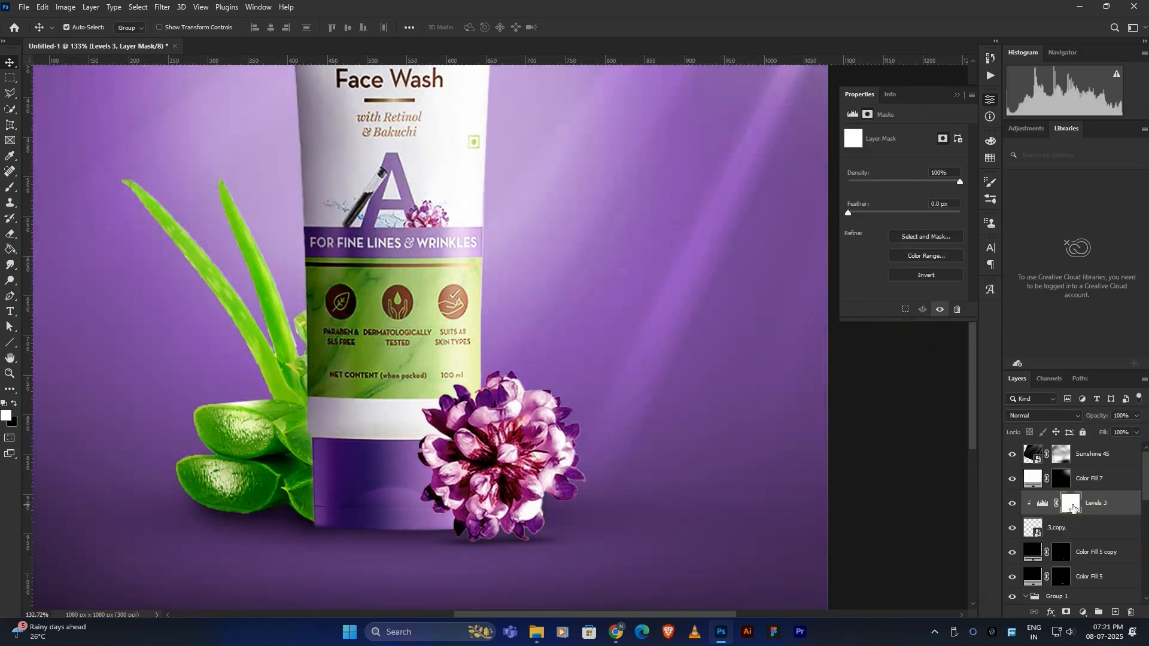
{"action": "key", "text": "ctrl+i"}
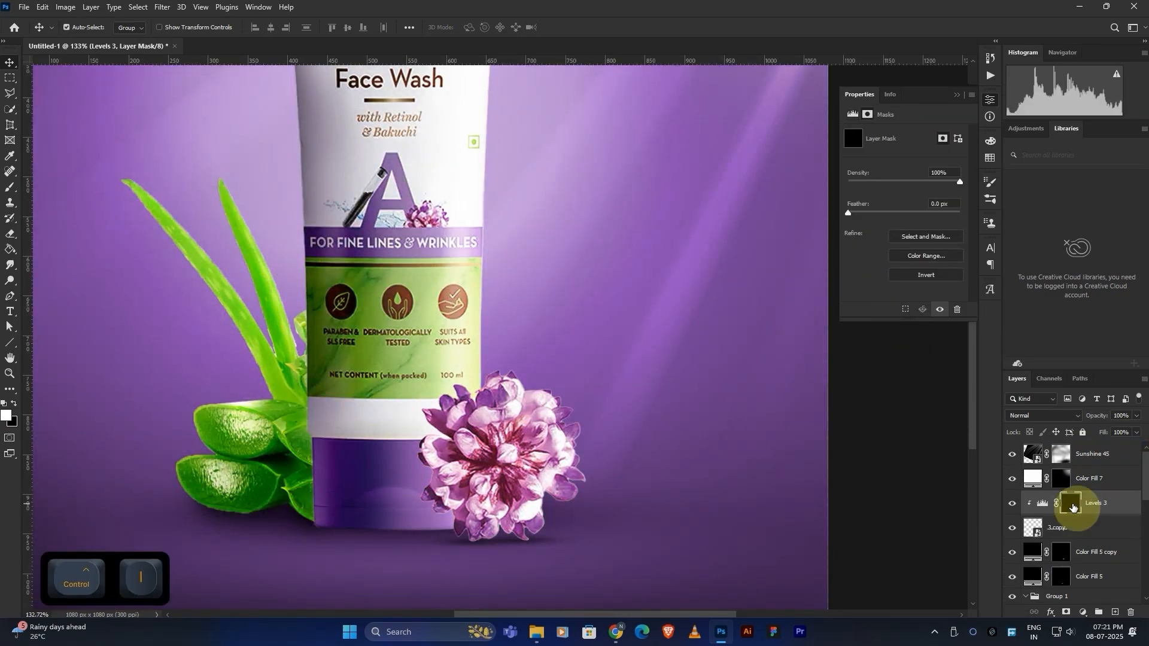
{"action": "left_click", "coordinate": [10, 187]}
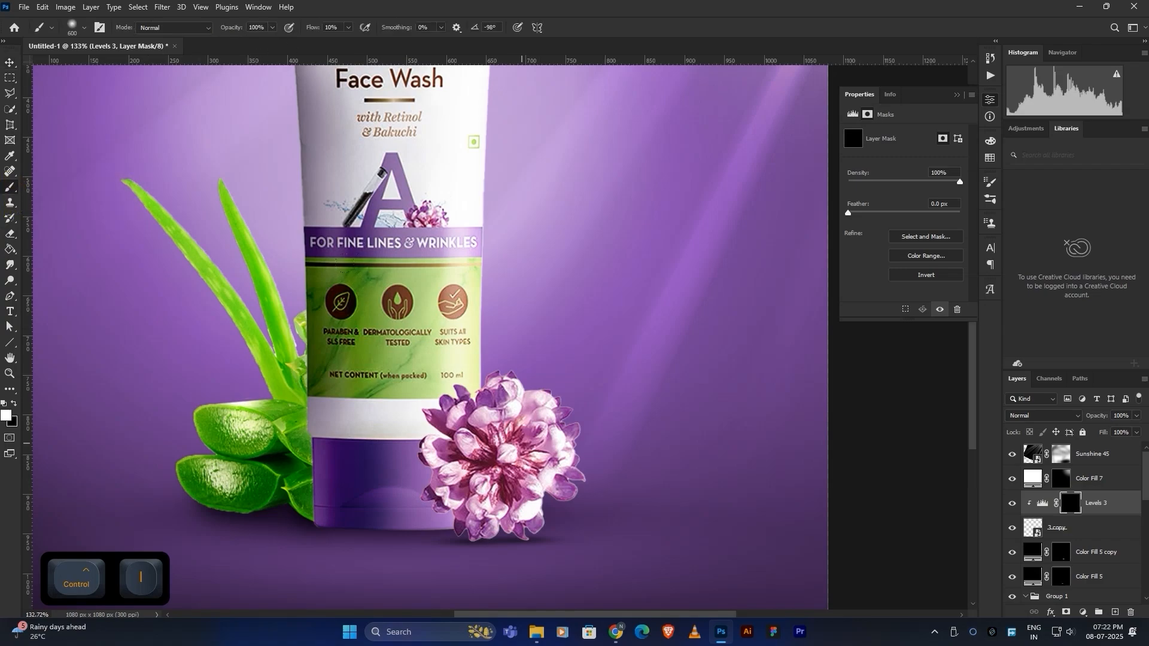
{"action": "key", "text": "bracketleft"}
{"action": "key", "text": "bracketleft"}
{"action": "key", "text": "bracketleft"}
{"action": "key", "text": "bracketleft"}
{"action": "key", "text": "bracketleft"}
{"action": "key", "text": "bracketleft"}
{"action": "key", "text": "bracketleft"}
{"action": "key", "text": "bracketleft"}
{"action": "key", "text": "bracketleft"}
{"action": "mouse_move", "coordinate": [497, 510]}
{"action": "left_mouse_down"}
{"action": "mouse_move", "coordinate": [461, 518]}
{"action": "mouse_move", "coordinate": [432, 495]}
{"action": "mouse_move", "coordinate": [421, 448]}
{"action": "mouse_move", "coordinate": [423, 480]}
{"action": "mouse_move", "coordinate": [479, 522]}
{"action": "mouse_move", "coordinate": [429, 441]}
{"action": "mouse_move", "coordinate": [503, 515]}
{"action": "mouse_move", "coordinate": [413, 470]}
{"action": "mouse_move", "coordinate": [447, 442]}
{"action": "mouse_move", "coordinate": [476, 473]}
{"action": "mouse_move", "coordinate": [454, 504]}
{"action": "mouse_move", "coordinate": [440, 496]}
{"action": "mouse_move", "coordinate": [475, 525]}
{"action": "mouse_move", "coordinate": [500, 525]}
{"action": "left_mouse_up"}
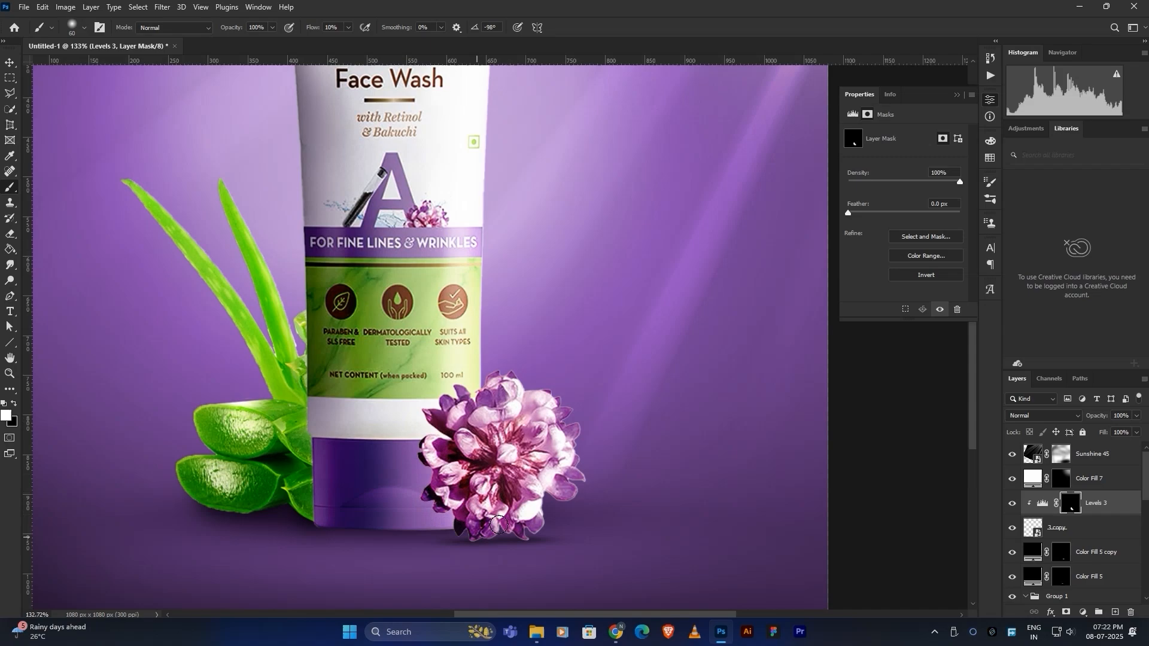
Add a Curves adjustment clipped to the flower, with the white point moved to input 192.
{"action": "left_click", "coordinate": [1083, 612]}
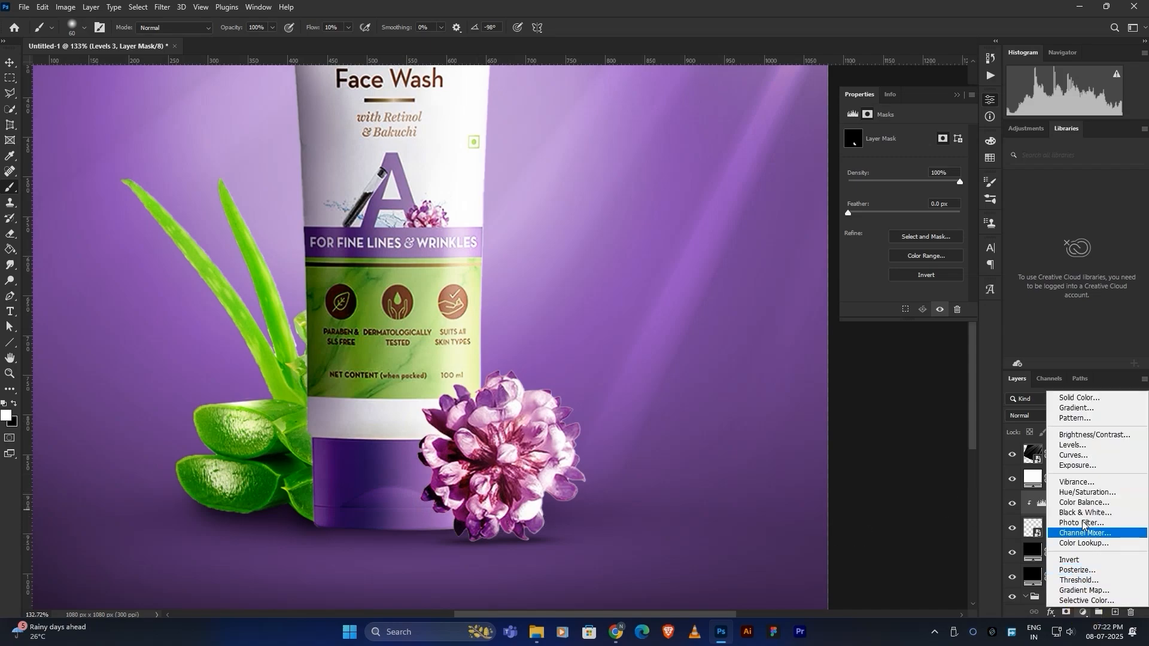
{"action": "left_click", "coordinate": [1077, 460]}
{"action": "left_click_drag", "start_coordinate": [958, 257], "coordinate": [937, 257]}
{"action": "left_click", "coordinate": [888, 310]}
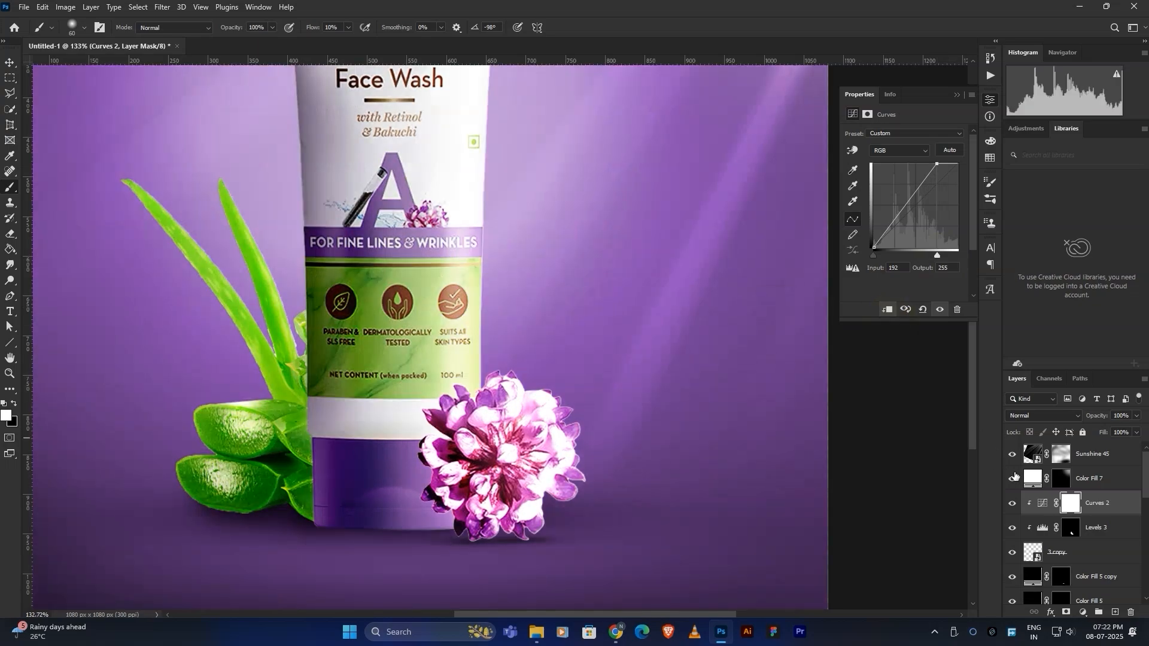
Invert the Curves 2 mask and paint highlights onto the flower's upper-right petals.
{"action": "left_click", "coordinate": [1063, 505]}
{"action": "key", "text": "ctrl+i"}
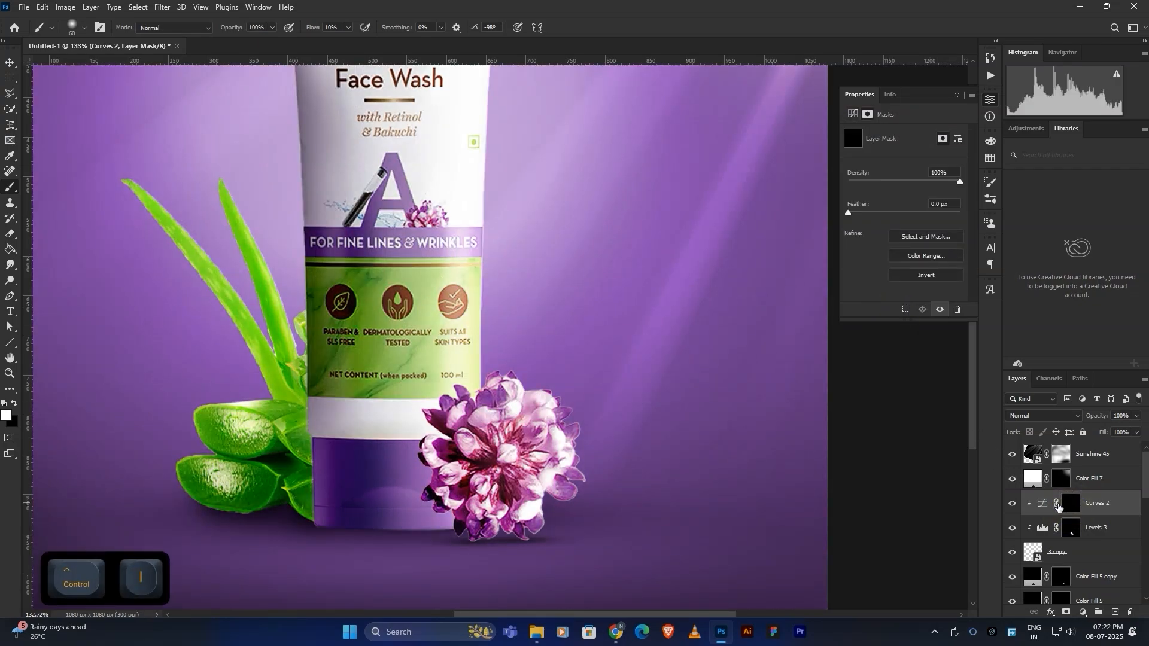
{"action": "mouse_move", "coordinate": [508, 407]}
{"action": "left_mouse_down"}
{"action": "mouse_move", "coordinate": [518, 367]}
{"action": "mouse_move", "coordinate": [539, 391]}
{"action": "mouse_move", "coordinate": [499, 376]}
{"action": "mouse_move", "coordinate": [441, 402]}
{"action": "mouse_move", "coordinate": [517, 403]}
{"action": "mouse_move", "coordinate": [542, 468]}
{"action": "mouse_move", "coordinate": [530, 491]}
{"action": "mouse_move", "coordinate": [537, 392]}
{"action": "mouse_move", "coordinate": [485, 379]}
{"action": "mouse_move", "coordinate": [514, 386]}
{"action": "mouse_move", "coordinate": [504, 381]}
{"action": "mouse_move", "coordinate": [486, 417]}
{"action": "mouse_move", "coordinate": [518, 498]}
{"action": "mouse_move", "coordinate": [503, 381]}
{"action": "mouse_move", "coordinate": [562, 415]}
{"action": "mouse_move", "coordinate": [562, 482]}
{"action": "mouse_move", "coordinate": [552, 484]}
{"action": "mouse_move", "coordinate": [542, 429]}
{"action": "mouse_move", "coordinate": [482, 372]}
{"action": "mouse_move", "coordinate": [475, 405]}
{"action": "mouse_move", "coordinate": [550, 497]}
{"action": "mouse_move", "coordinate": [520, 419]}
{"action": "left_mouse_up"}
{"action": "scroll", "coordinate": [556, 457], "scroll_direction": "up", "scroll_amount": 1}
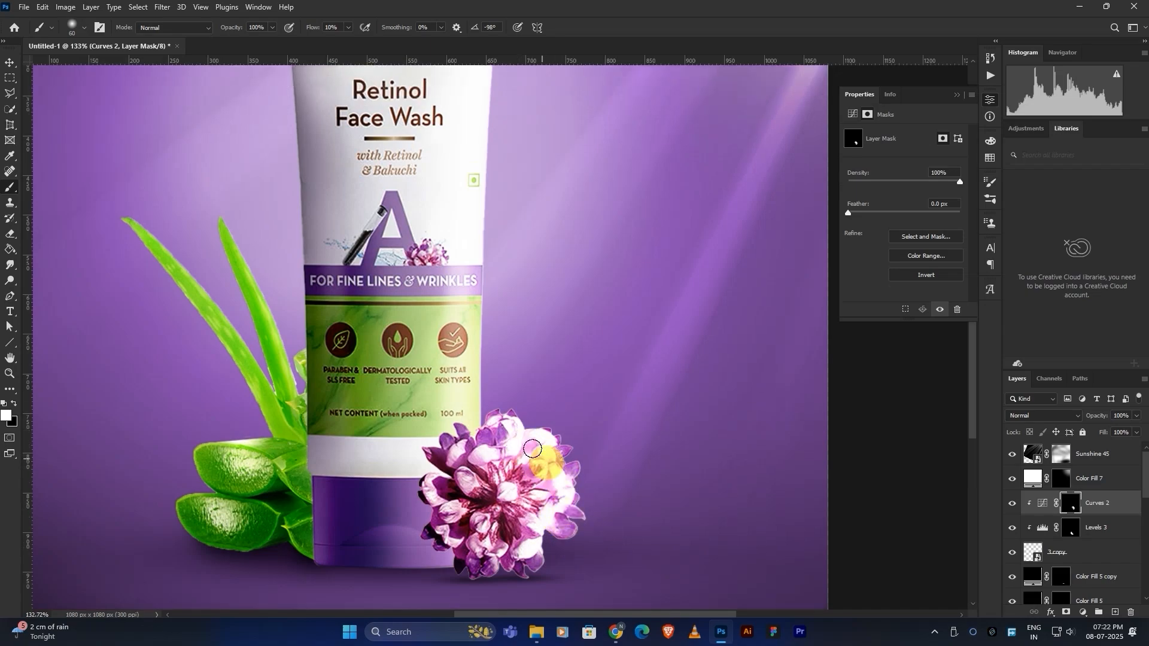
{"action": "scroll", "coordinate": [533, 449], "scroll_direction": "up", "scroll_amount": 2}
{"action": "scroll", "coordinate": [544, 467], "scroll_direction": "down", "scroll_amount": 3}
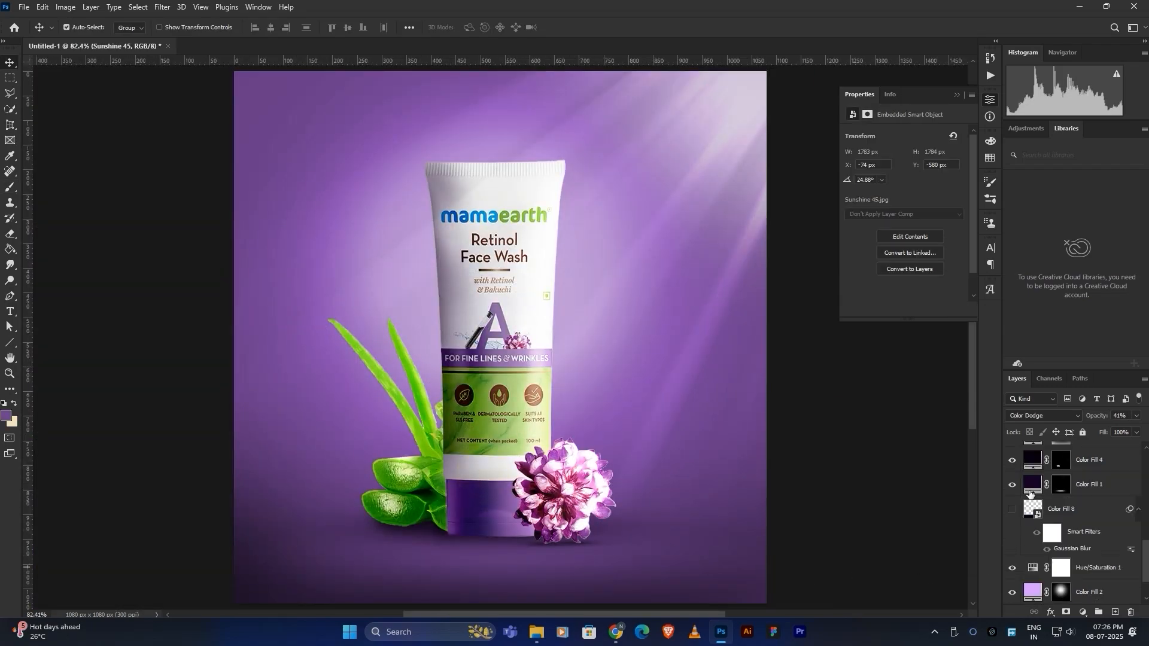
Strengthen the shadow along the tube's base by painting on the Color Fill 1 mask with a 60 px brush at 100% flow.
{"action": "left_click", "coordinate": [1013, 486]}
{"action": "left_click", "coordinate": [1013, 487]}
{"action": "left_click", "coordinate": [1061, 486]}
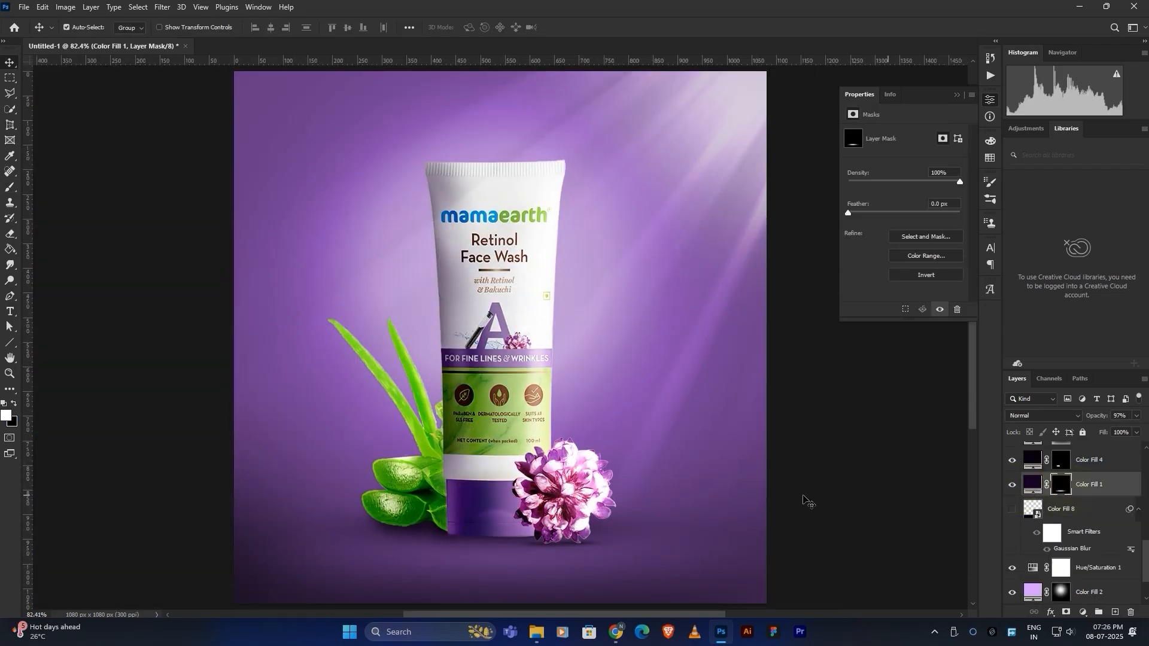
{"action": "scroll", "coordinate": [440, 531], "scroll_direction": "up", "scroll_amount": 4}
{"action": "scroll", "coordinate": [439, 531], "scroll_direction": "down", "scroll_amount": 1}
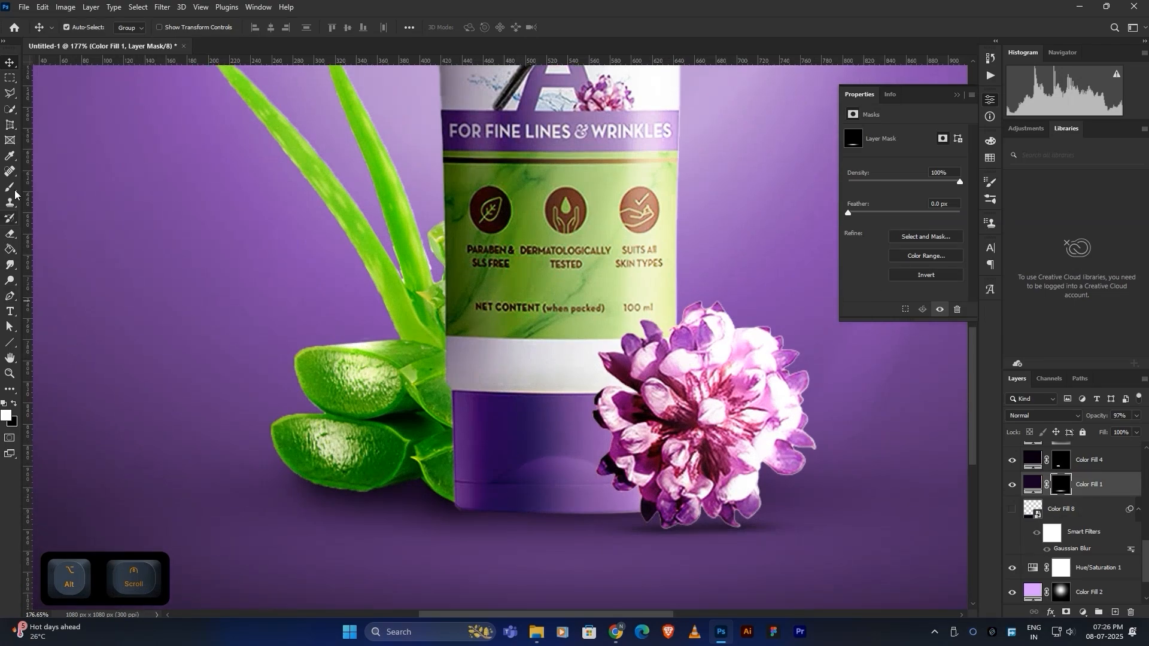
{"action": "left_click", "coordinate": [8, 189]}
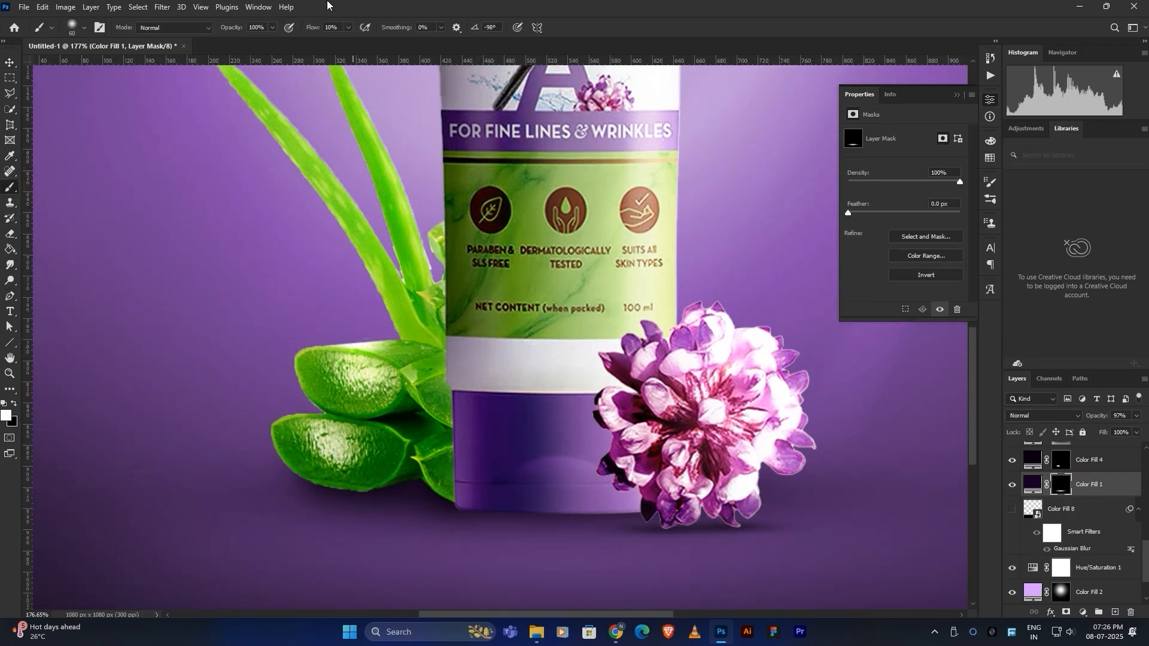
{"action": "left_click_drag", "start_coordinate": [314, 28], "coordinate": [433, 53]}
{"action": "left_click_drag", "start_coordinate": [460, 475], "coordinate": [595, 473]}
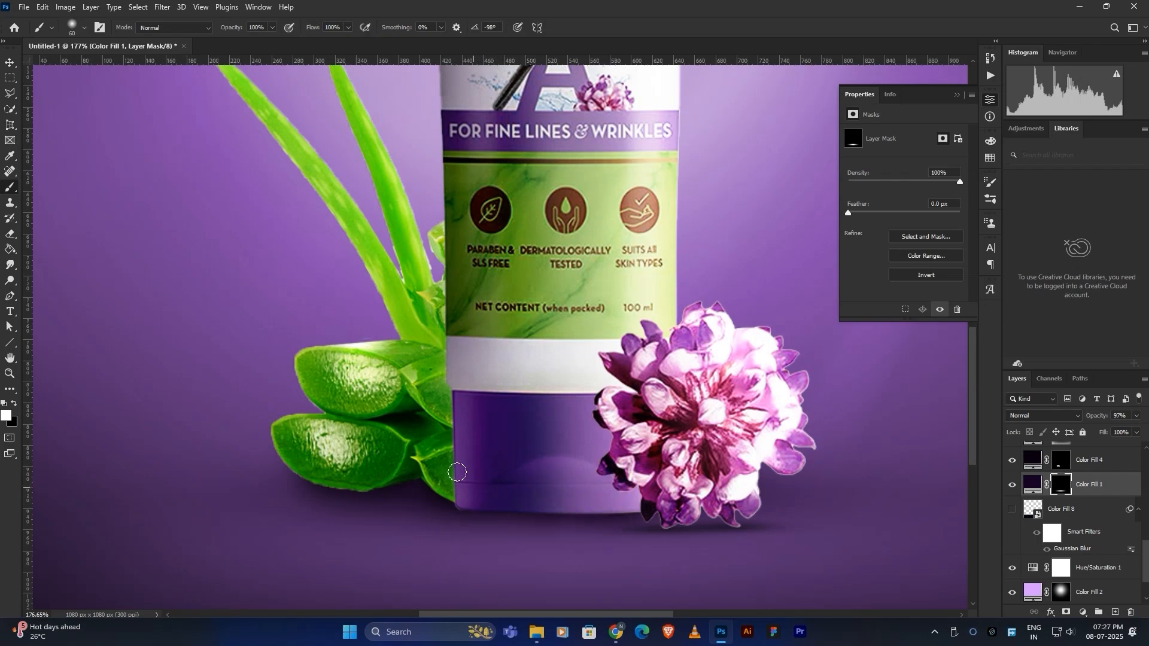
{"action": "mouse_move", "coordinate": [457, 473]}
{"action": "left_mouse_down"}
{"action": "mouse_move", "coordinate": [631, 477]}
{"action": "mouse_move", "coordinate": [455, 476]}
{"action": "mouse_move", "coordinate": [627, 477]}
{"action": "left_mouse_up"}
{"action": "scroll", "coordinate": [429, 474], "scroll_direction": "down", "scroll_amount": 5}
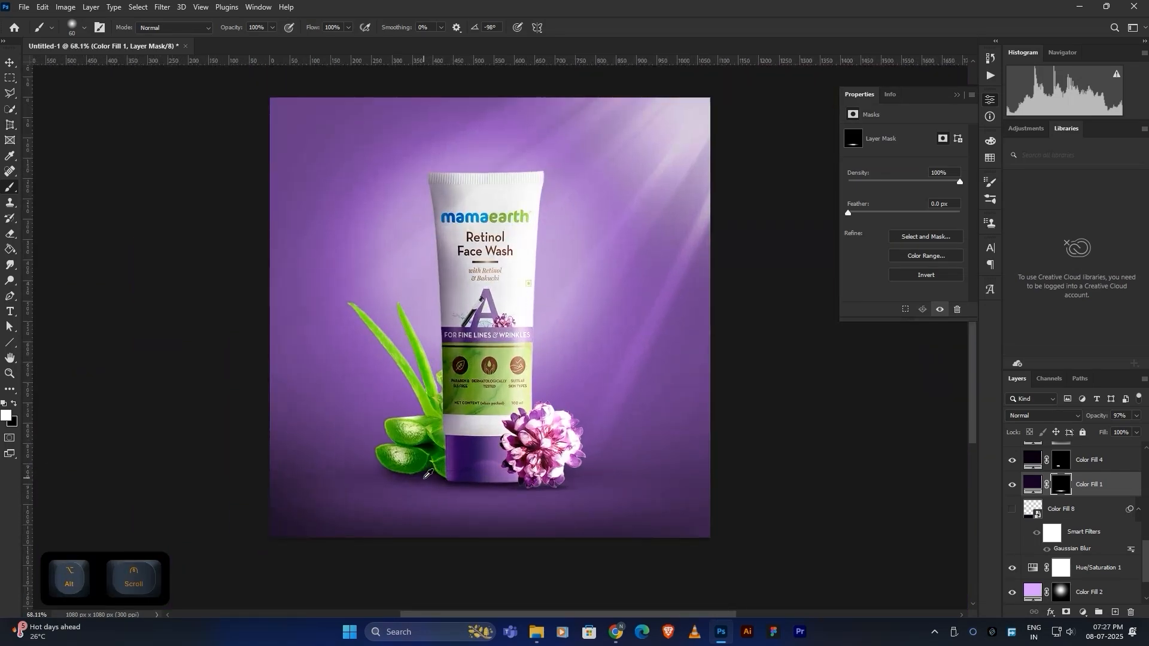
{"action": "scroll", "coordinate": [428, 474], "scroll_direction": "up", "scroll_amount": 4}
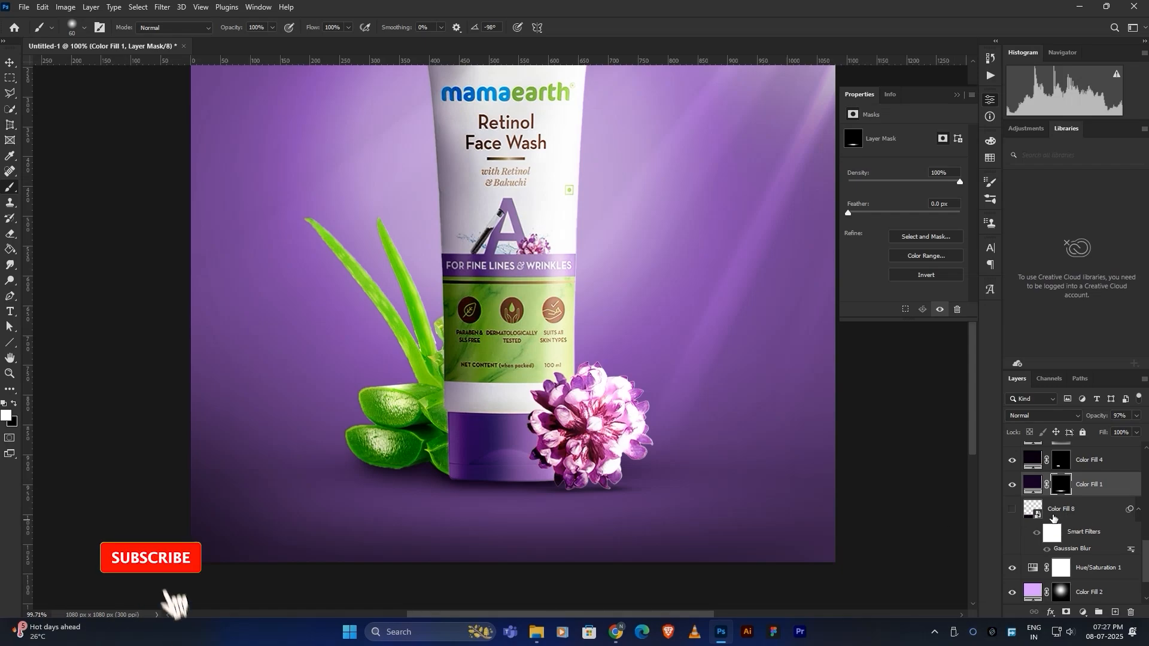
Reposition the Color Fill 1 shadow beneath the products, keeping it centred on the tube.
{"action": "left_click", "coordinate": [1118, 481]}
{"action": "left_click", "coordinate": [1108, 488]}
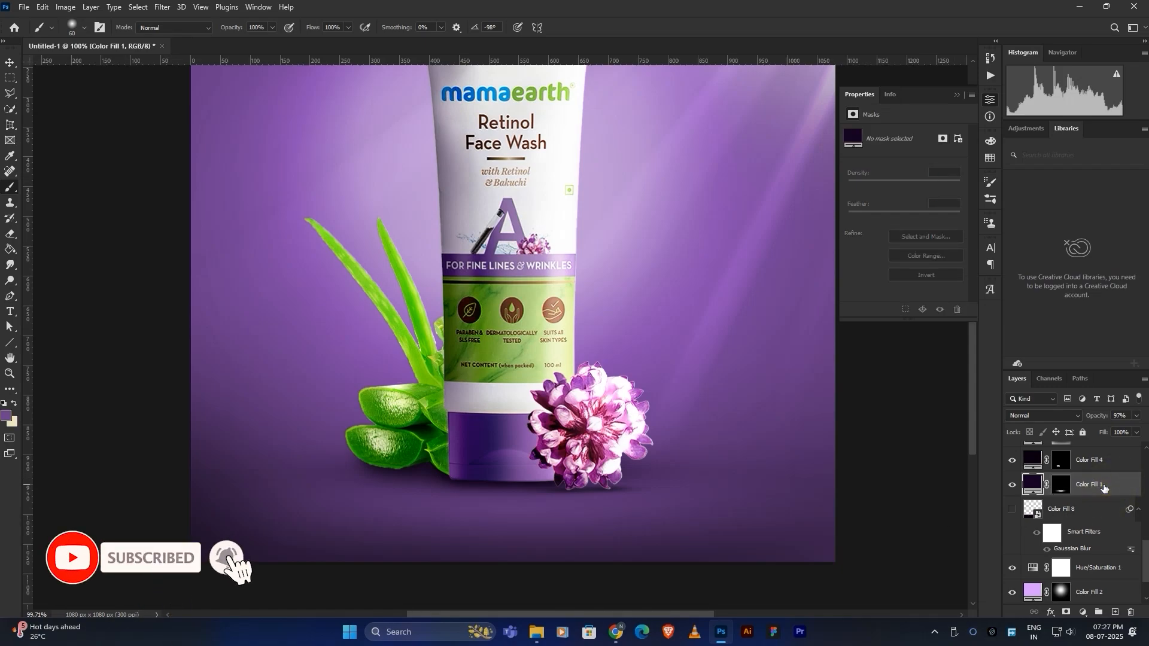
{"action": "key", "text": "v"}
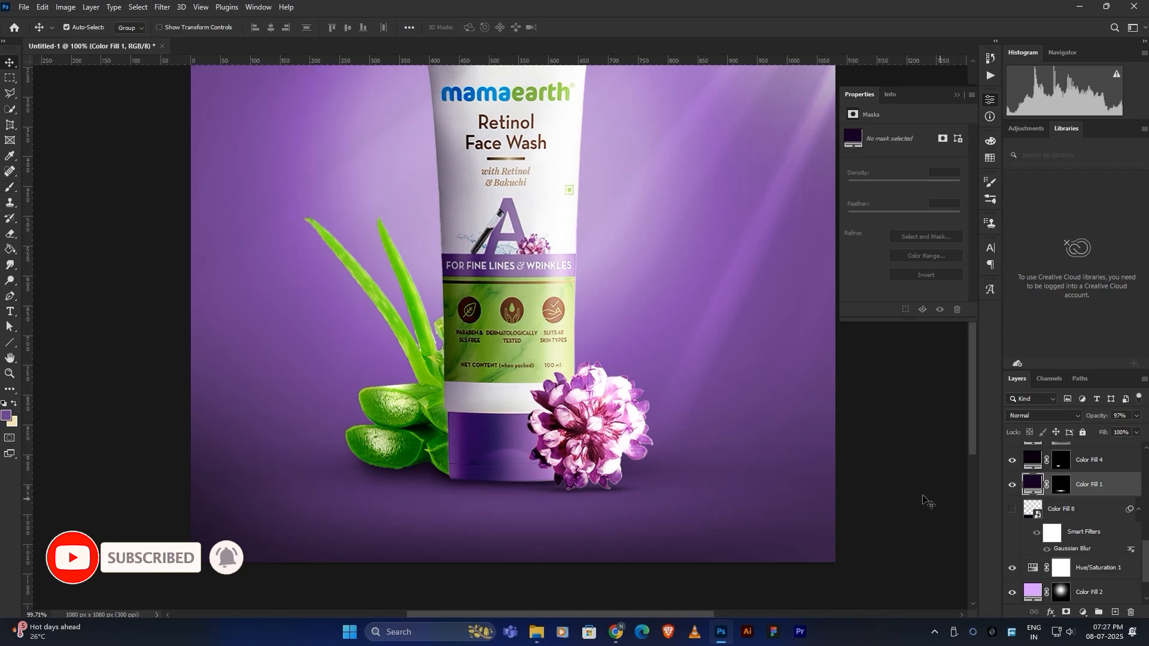
{"action": "scroll", "coordinate": [606, 433], "scroll_direction": "down", "scroll_amount": 5}
{"action": "left_click_drag", "start_coordinate": [631, 394], "coordinate": [624, 453]}
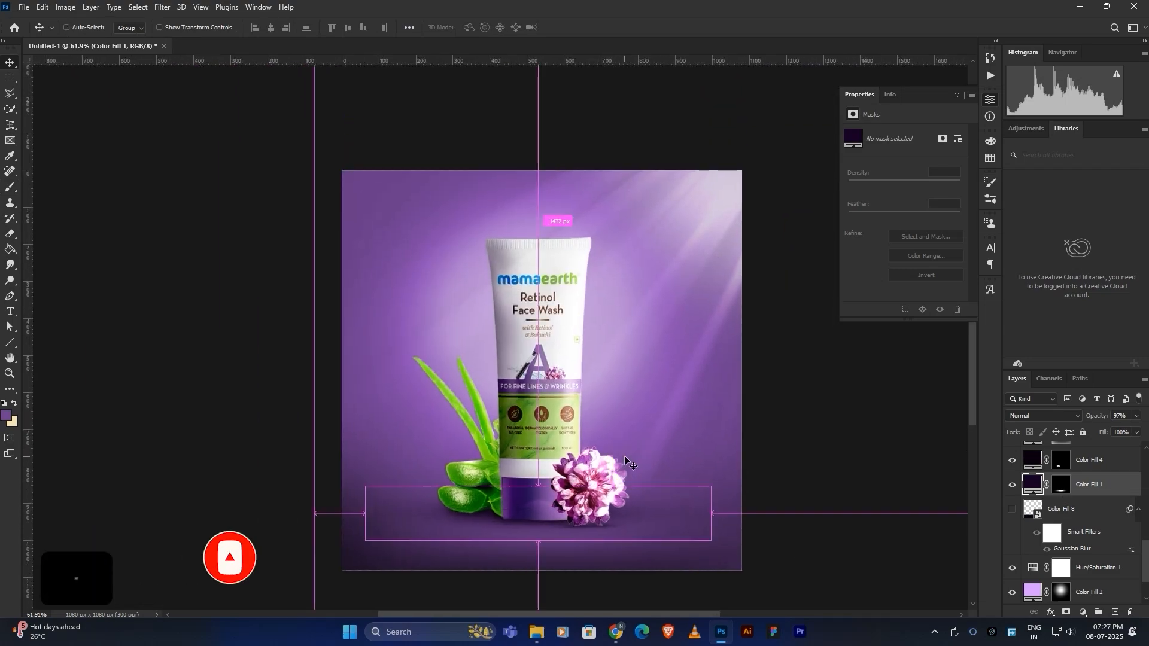
{"action": "key", "text": "ctrl+0"}
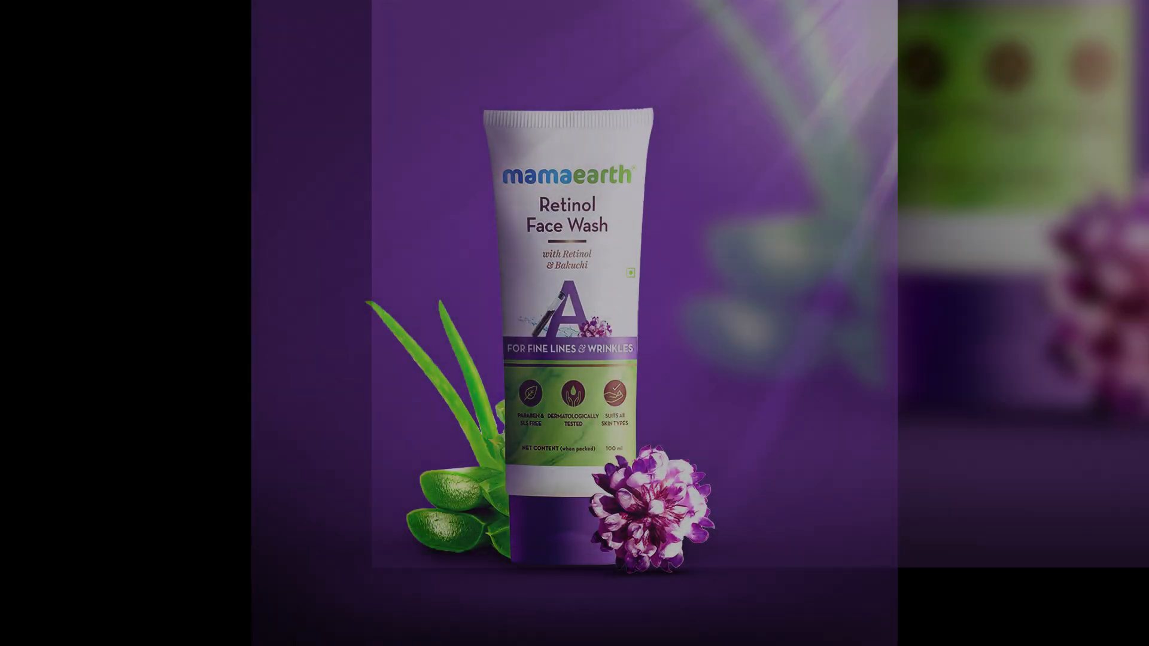